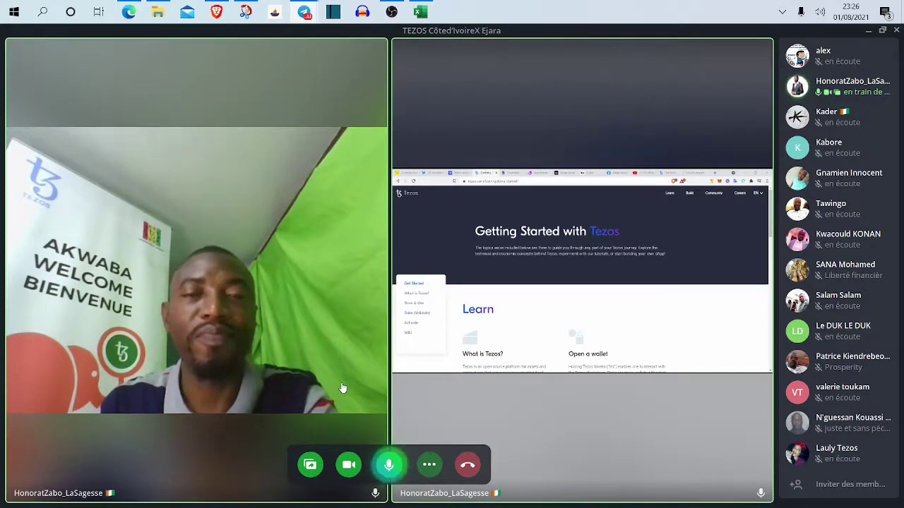
- Hide the notification about Telegram Desktop using the webcam during the group call
click(344, 388)
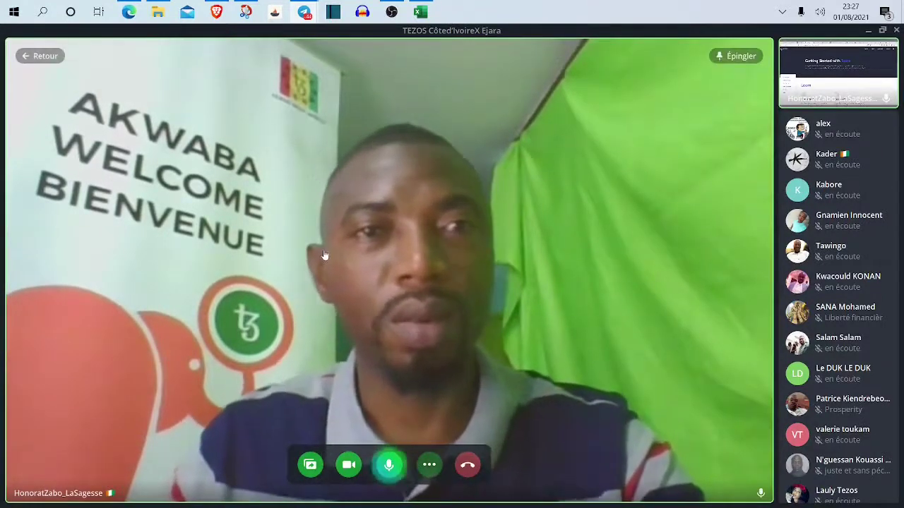
click(245, 9)
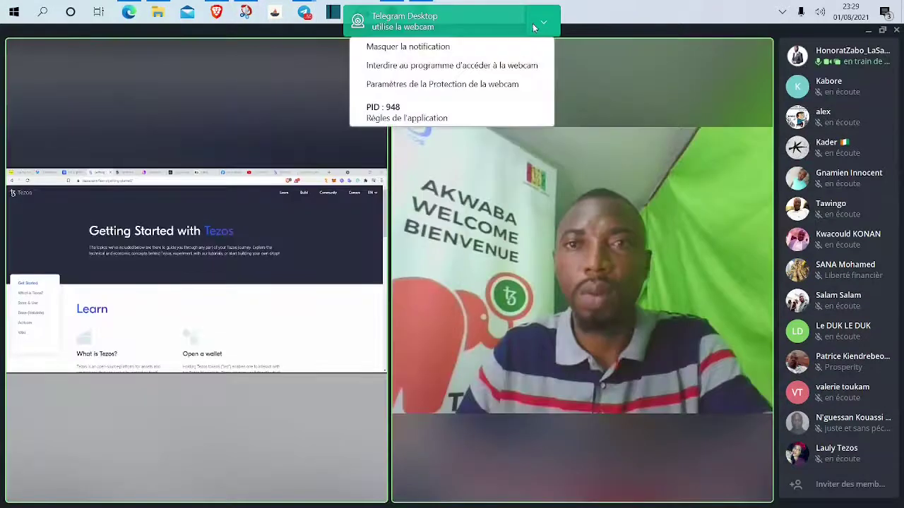
click(485, 53)
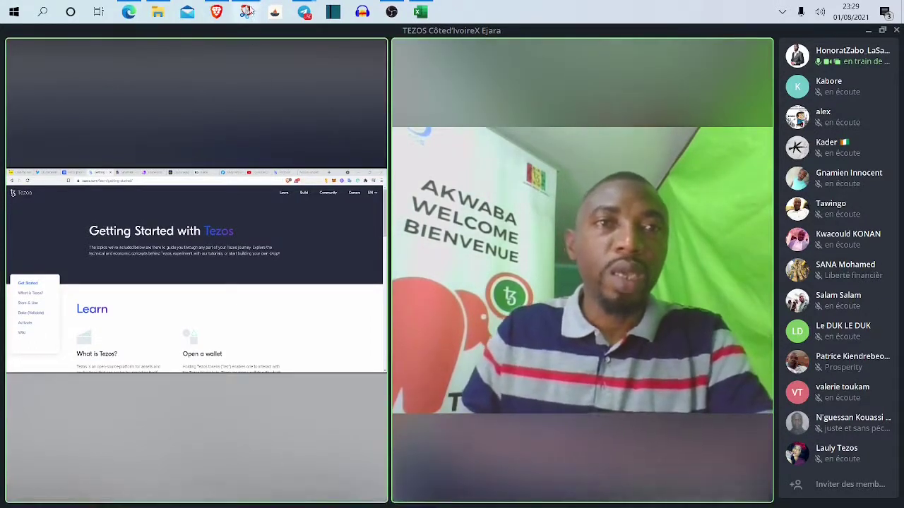
- Switch to Brave, open TezTools and examine the prices, ratios and liquidity pools in its token list
click(216, 11)
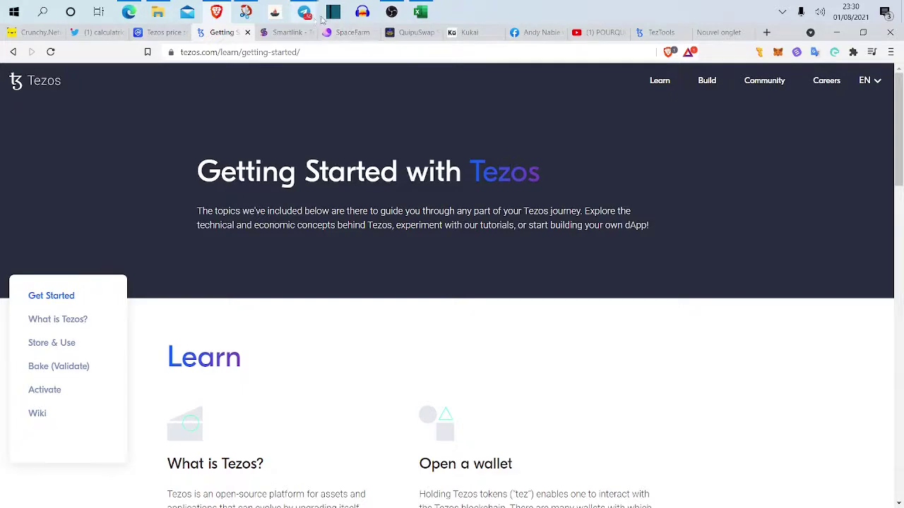
click(656, 32)
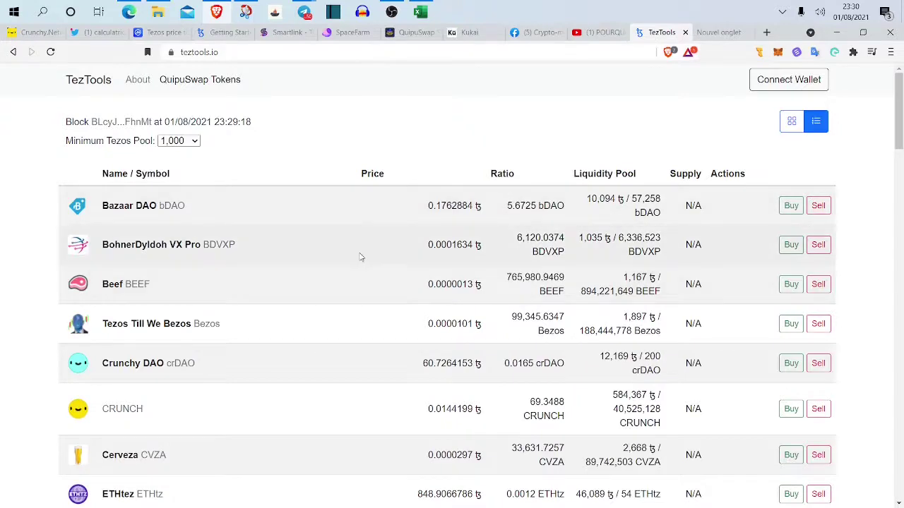
scroll(362, 254, down, 1)
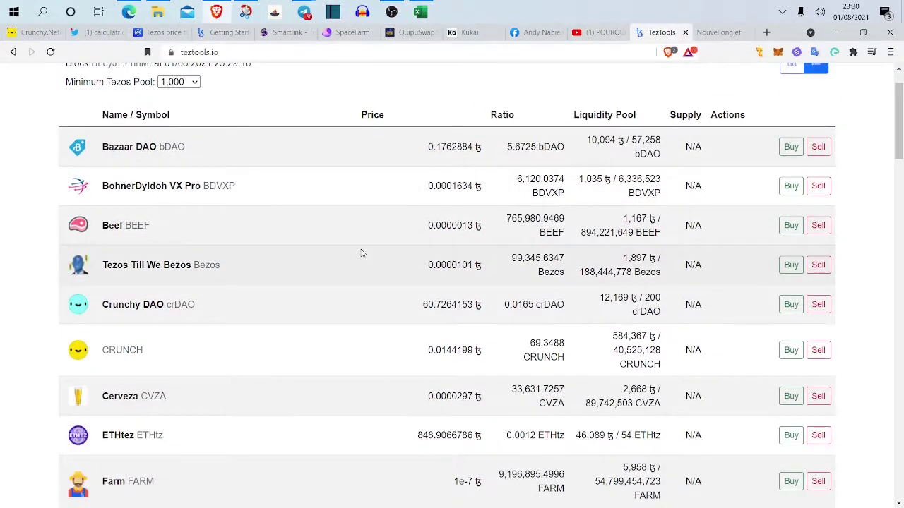
scroll(361, 250, down, 1)
scroll(361, 245, down, 2)
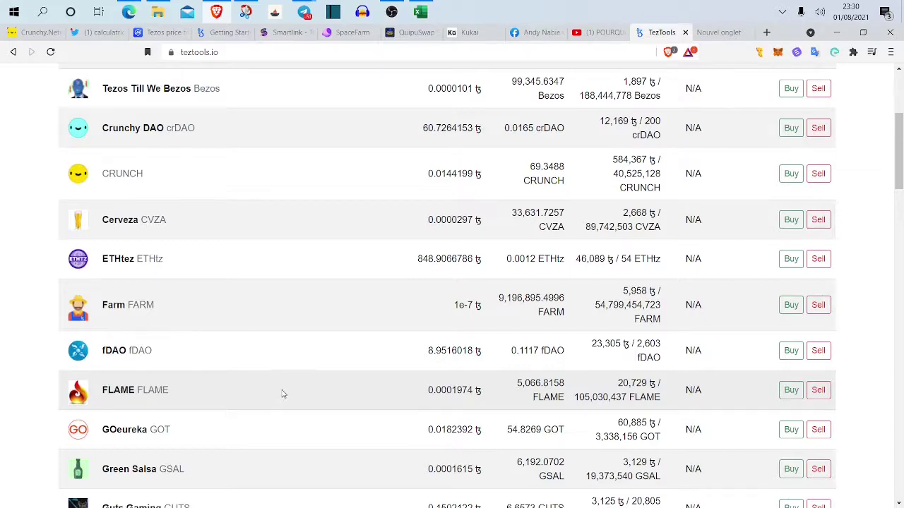
scroll(272, 396, up, 5)
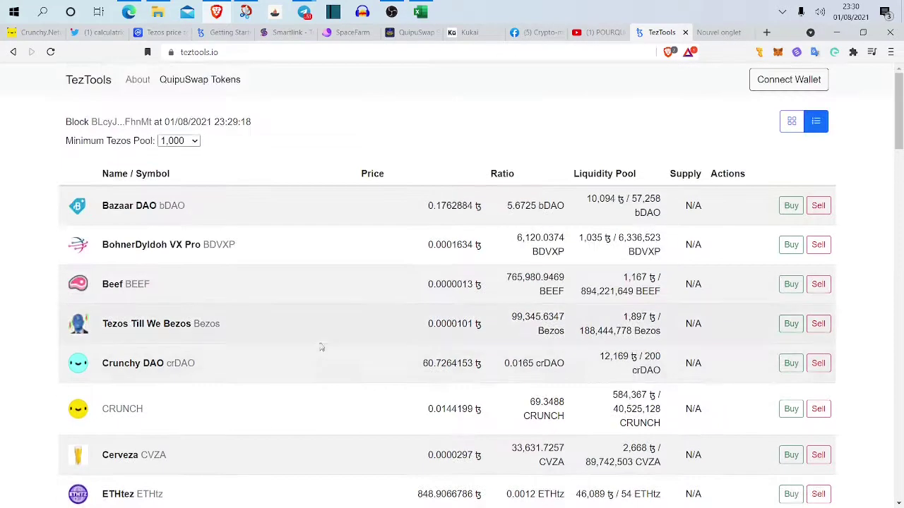
scroll(325, 345, down, 3)
scroll(335, 338, up, 3)
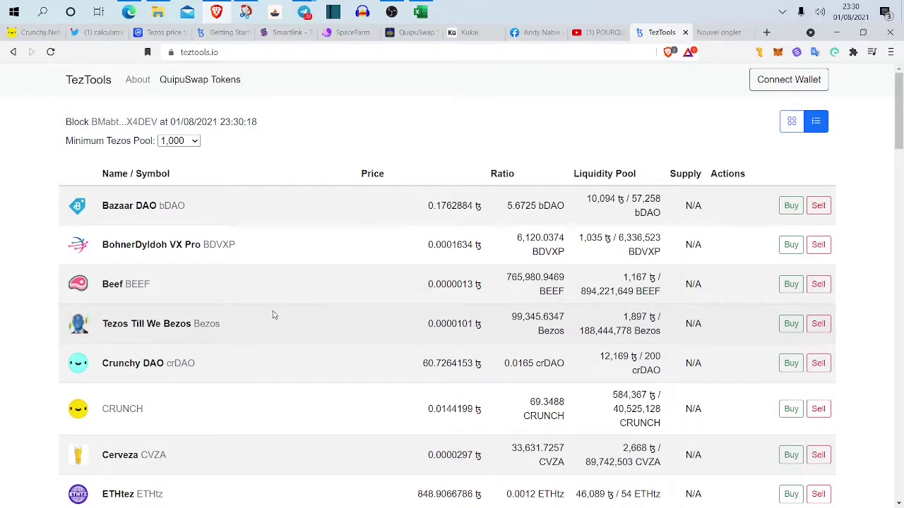
- Find the FLAME token in the TezTools list and open its purchase page on QuipuSwap
scroll(279, 316, down, 1)
scroll(280, 317, down, 5)
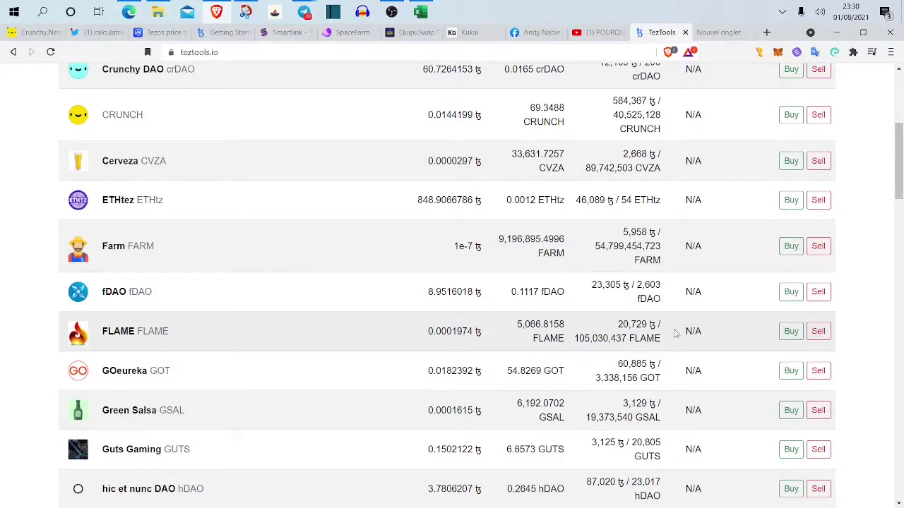
click(790, 333)
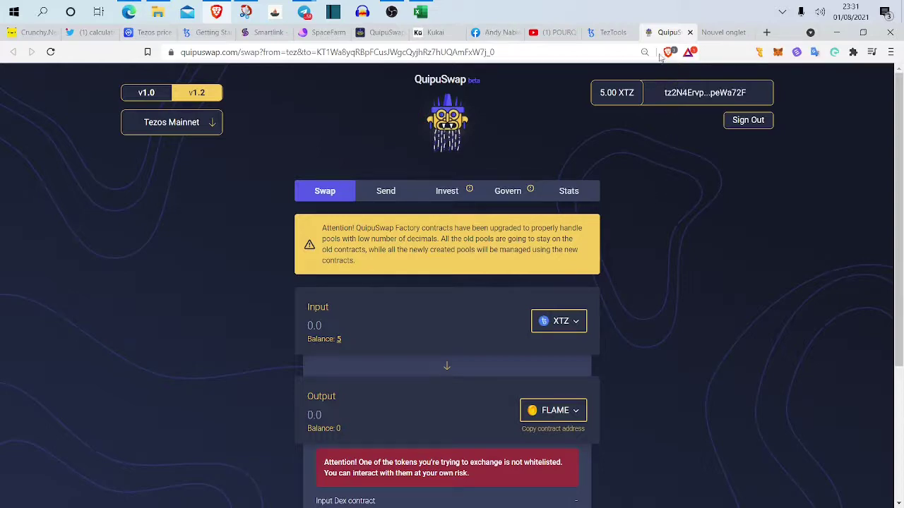
- Return to TezTools and look through the rest of the token list down to its end
click(608, 32)
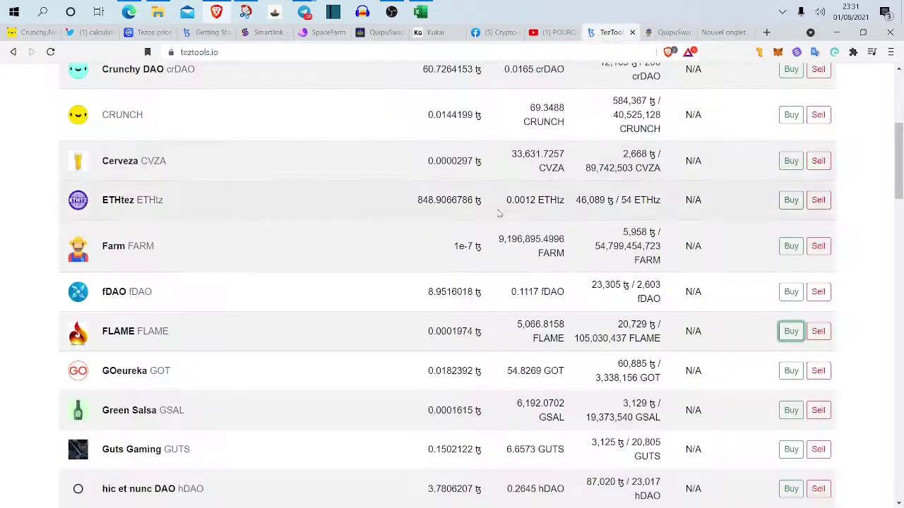
scroll(499, 213, down, 11)
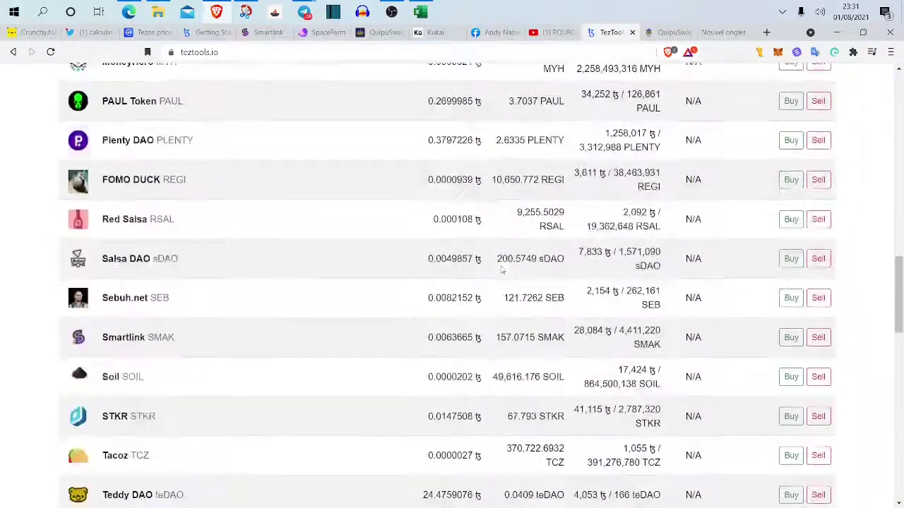
scroll(501, 269, down, 9)
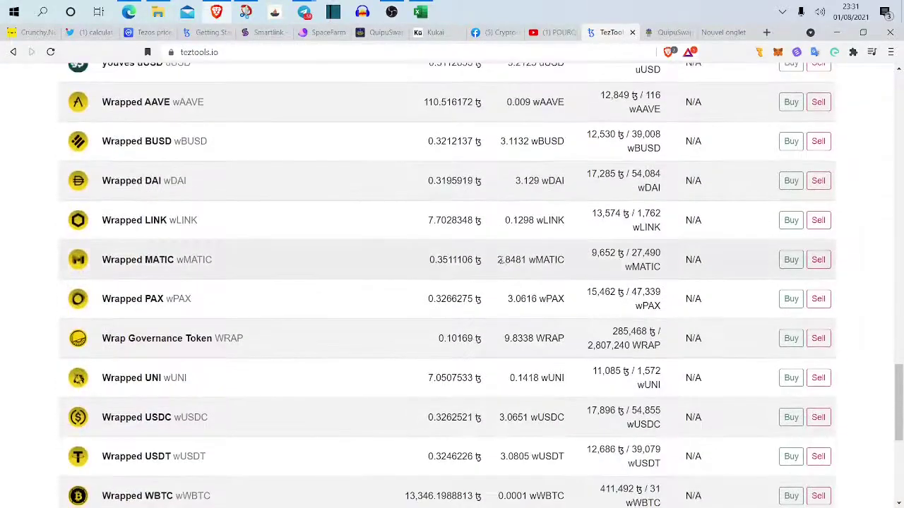
scroll(501, 260, down, 5)
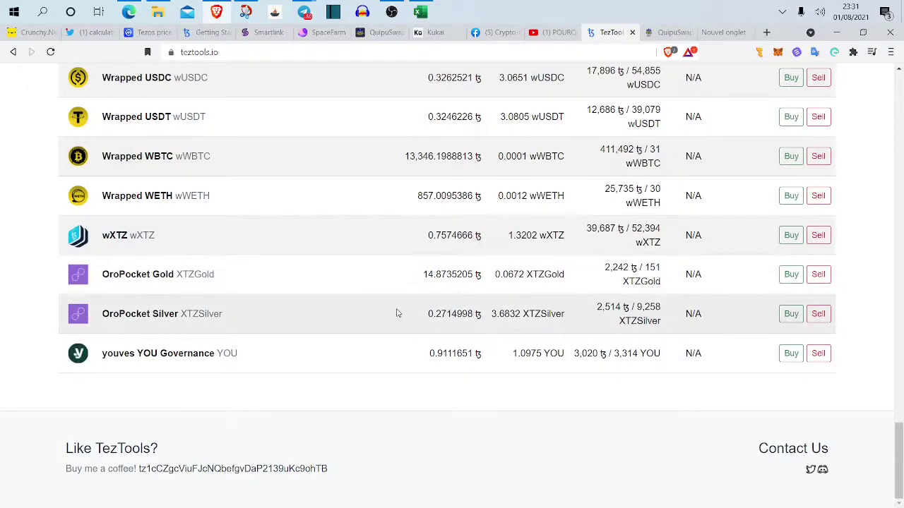
scroll(383, 297, up, 14)
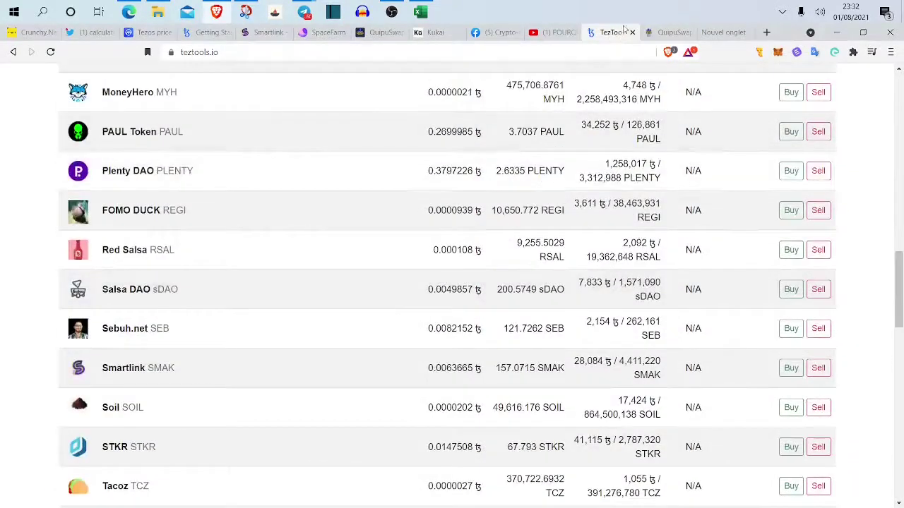
- Set up a QuipuSwap exchange of 1 XTZ for FLAME, selecting the output token by its pasted contract address
click(670, 32)
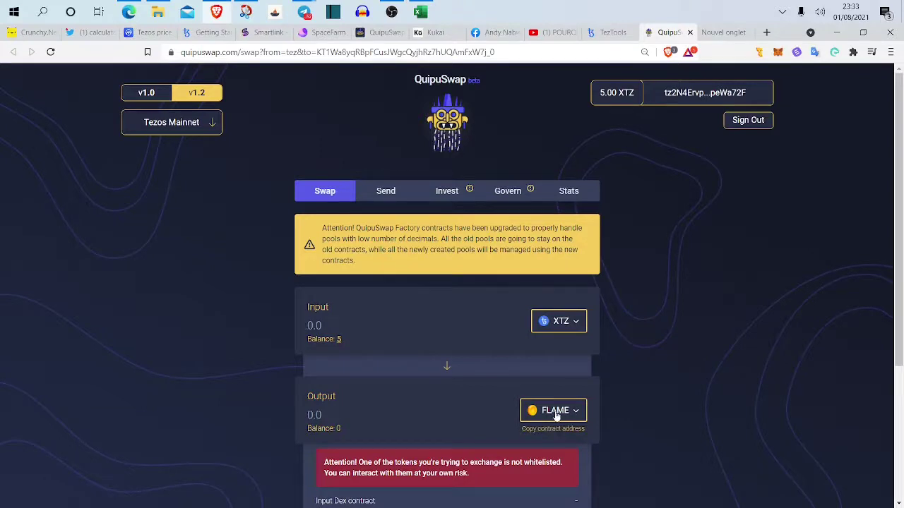
scroll(557, 417, down, 1)
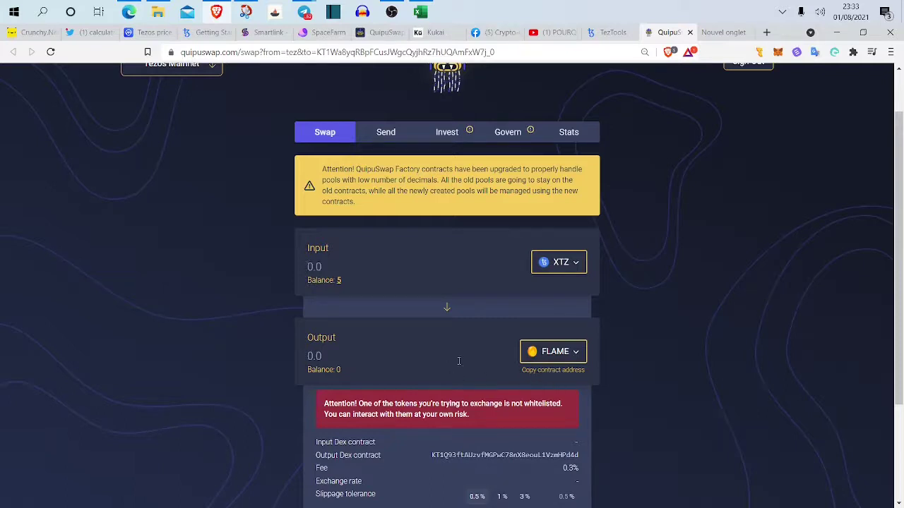
click(551, 357)
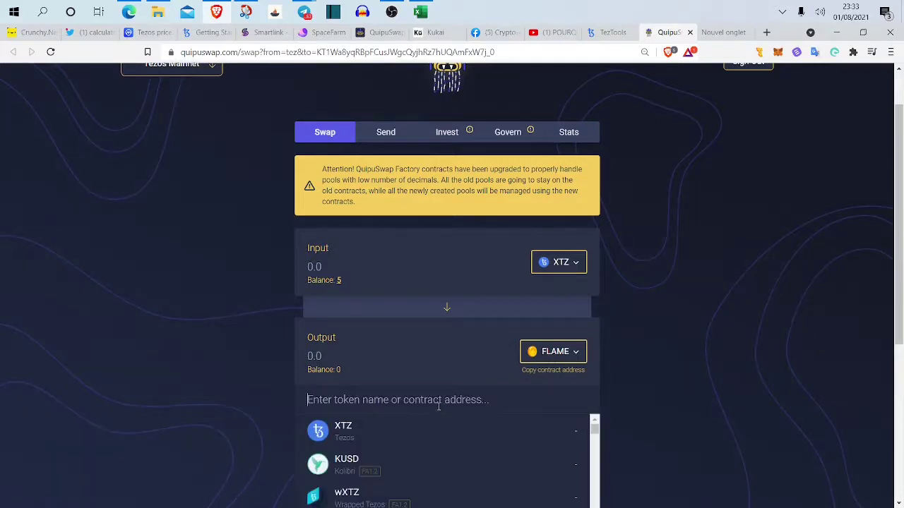
key(ctrl+v)
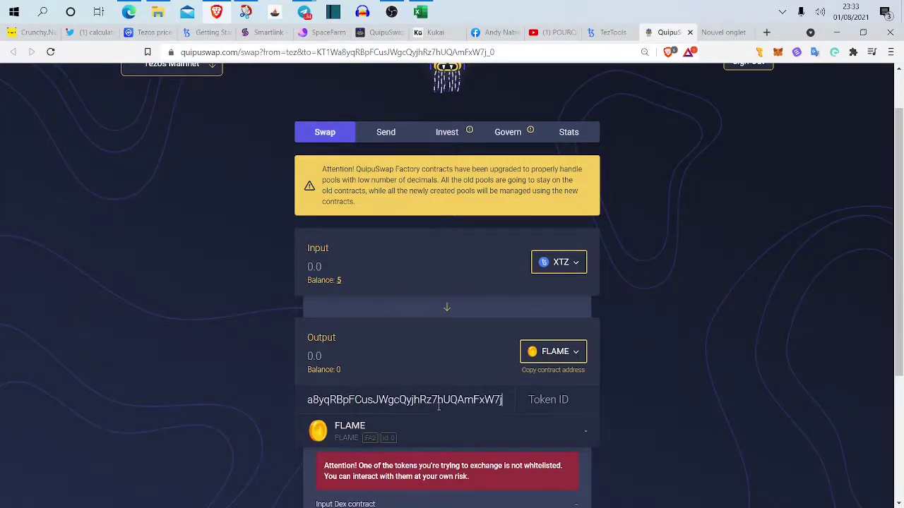
click(567, 399)
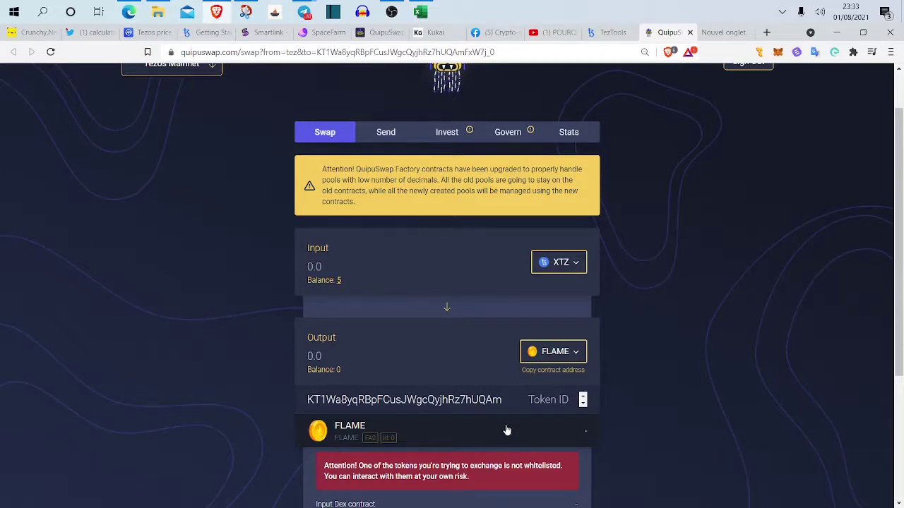
click(478, 437)
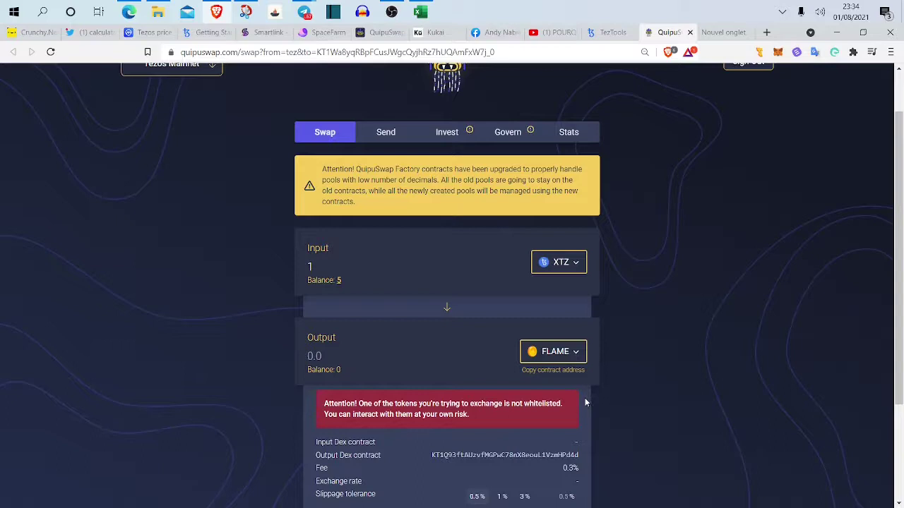
click(558, 371)
- Revisit the TezTools list, switch to Telegram and look back through the TEZOS Côted'IvoireX Ejara group's messages
click(608, 32)
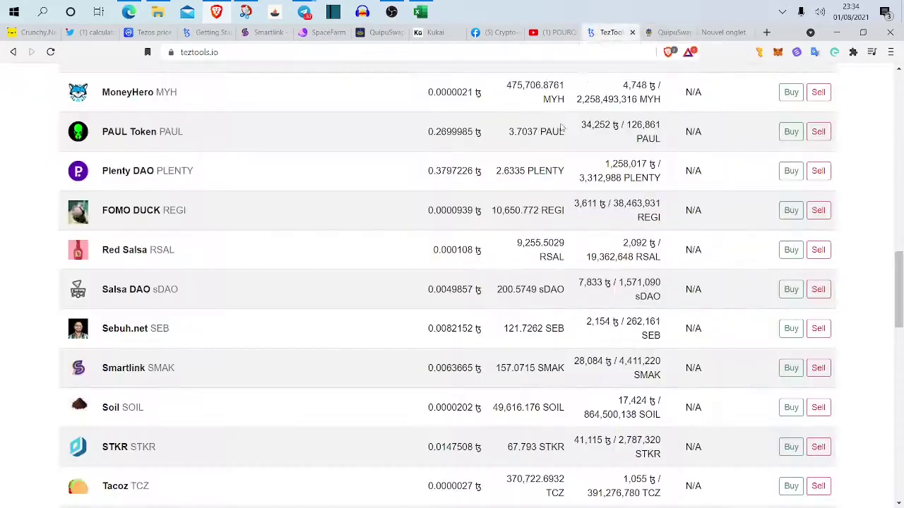
scroll(406, 329, down, 7)
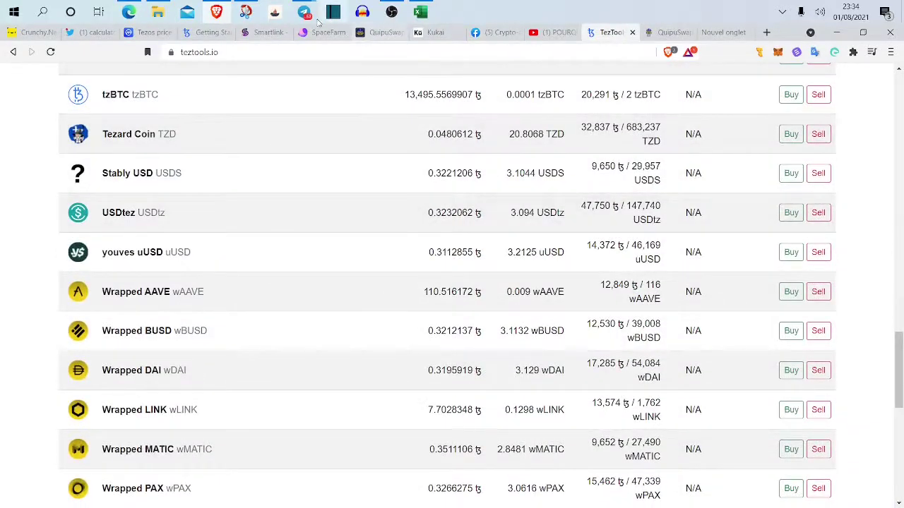
mouse_move(305, 13)
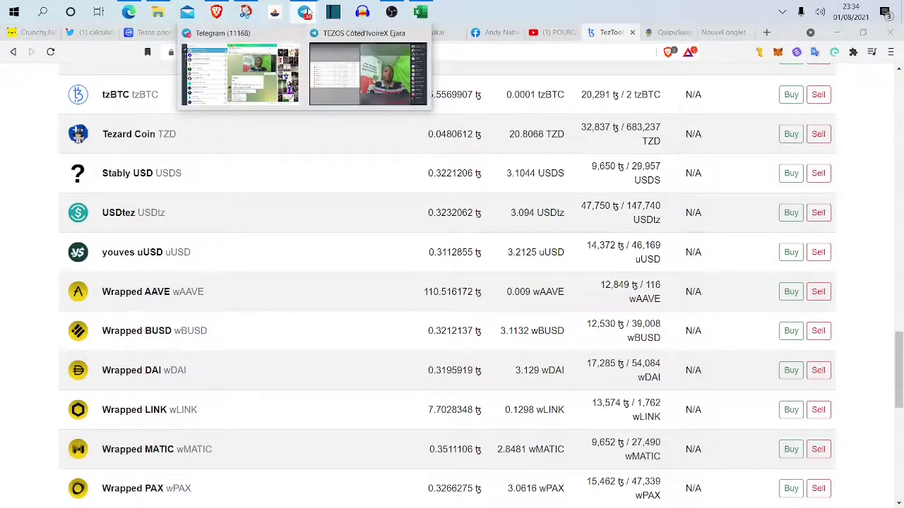
click(248, 79)
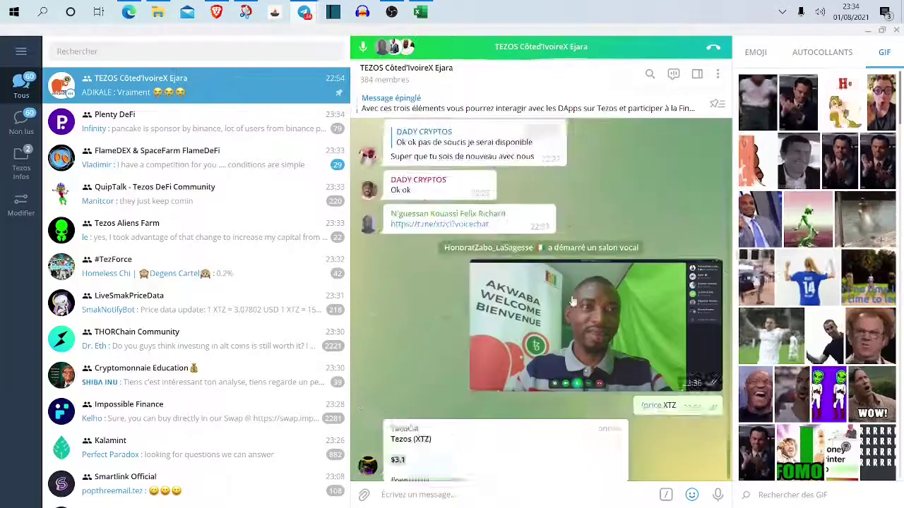
scroll(571, 302, up, 15)
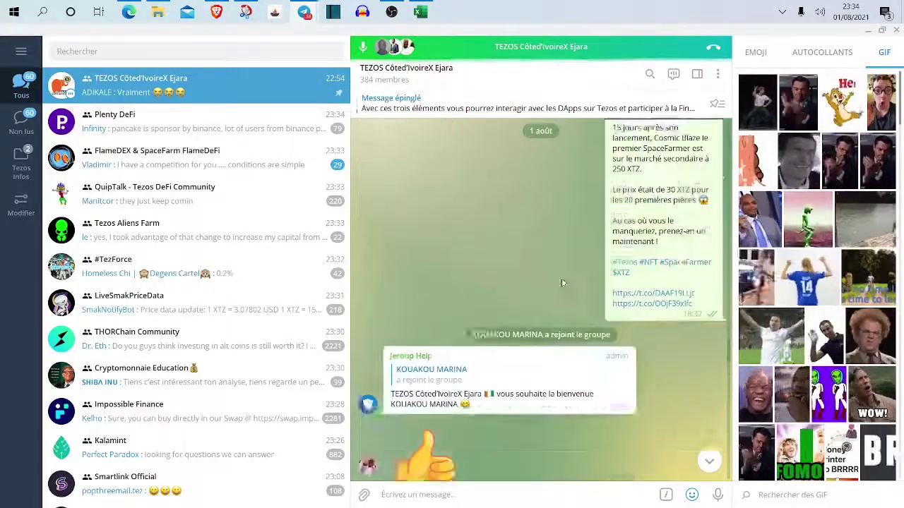
scroll(562, 282, up, 15)
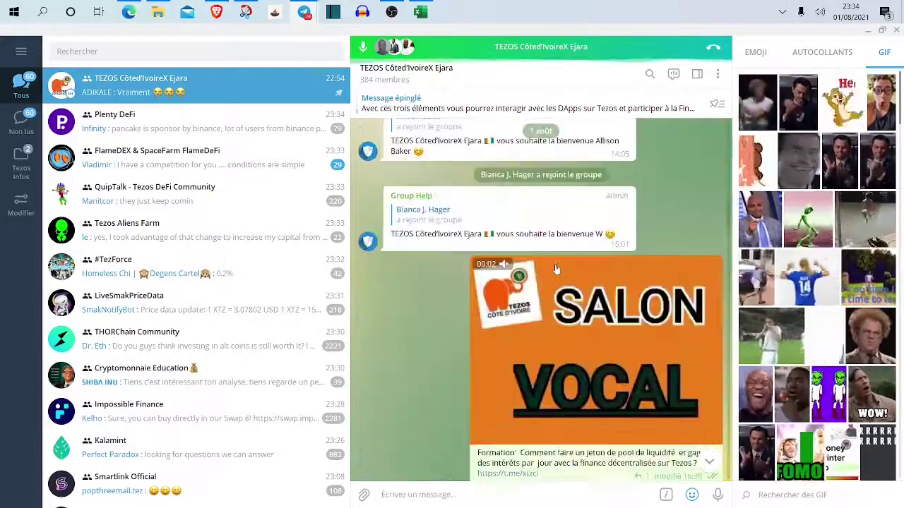
scroll(556, 269, up, 15)
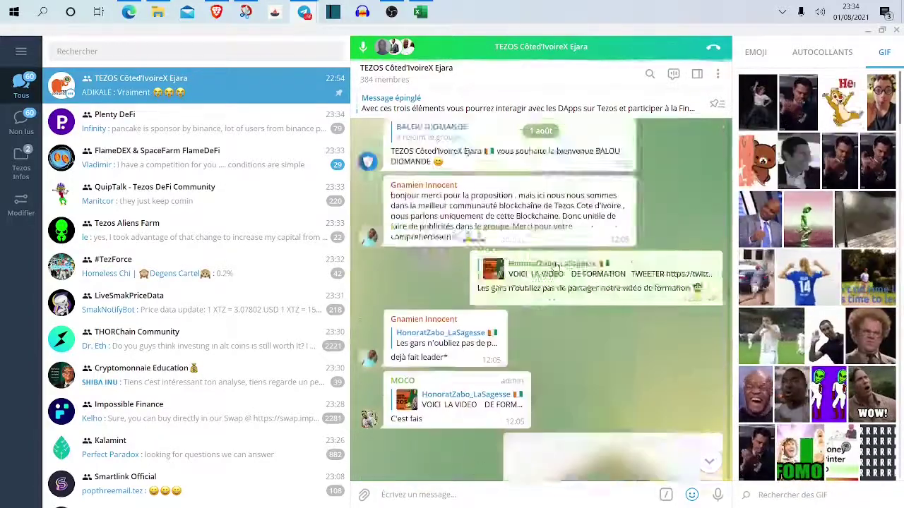
scroll(556, 267, up, 10)
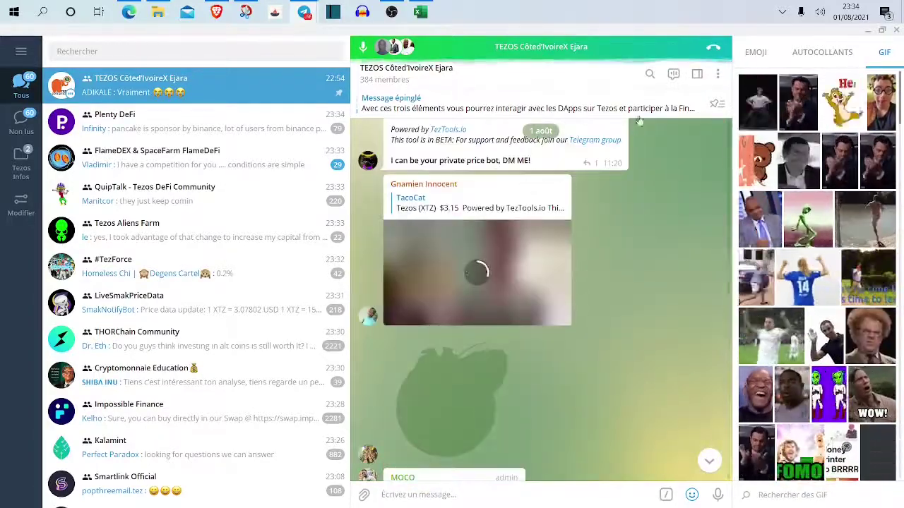
- Open the TEZOS Côted'IvoireX Ejara group's pinned messages and read through the introduction, wallet instructions and Ejara guide
click(720, 105)
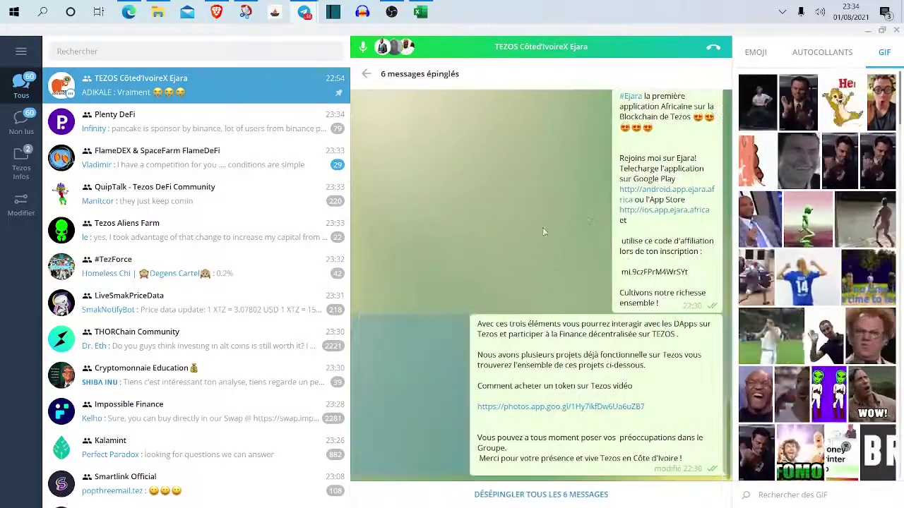
scroll(543, 232, up, 15)
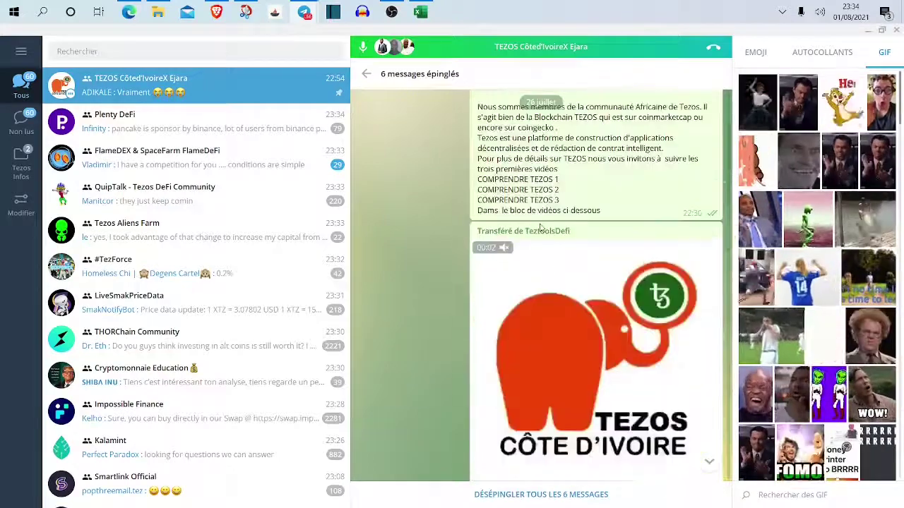
scroll(541, 227, up, 2)
scroll(540, 223, down, 2)
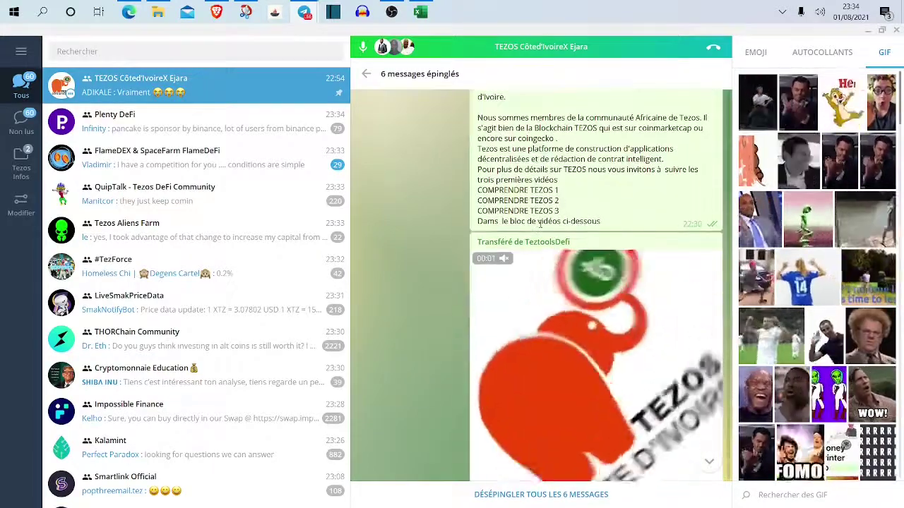
scroll(540, 223, down, 10)
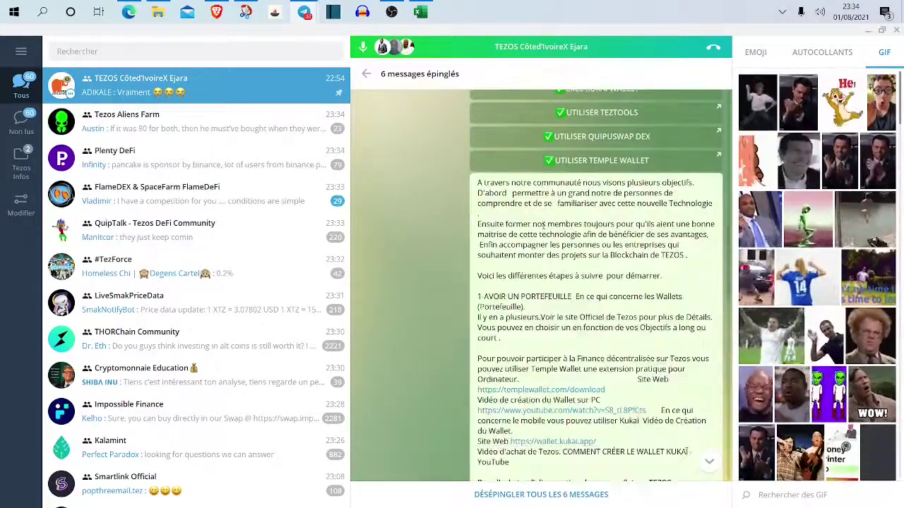
scroll(541, 224, down, 10)
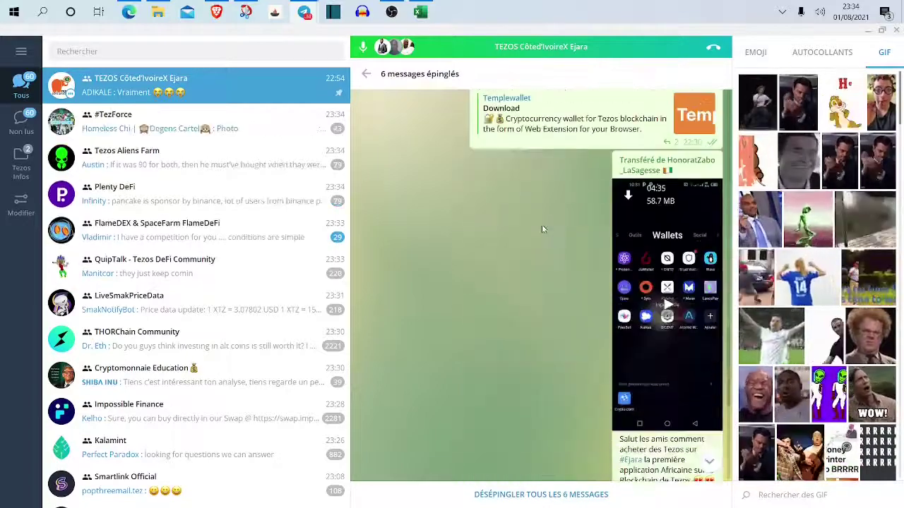
scroll(542, 224, down, 5)
scroll(581, 255, up, 2)
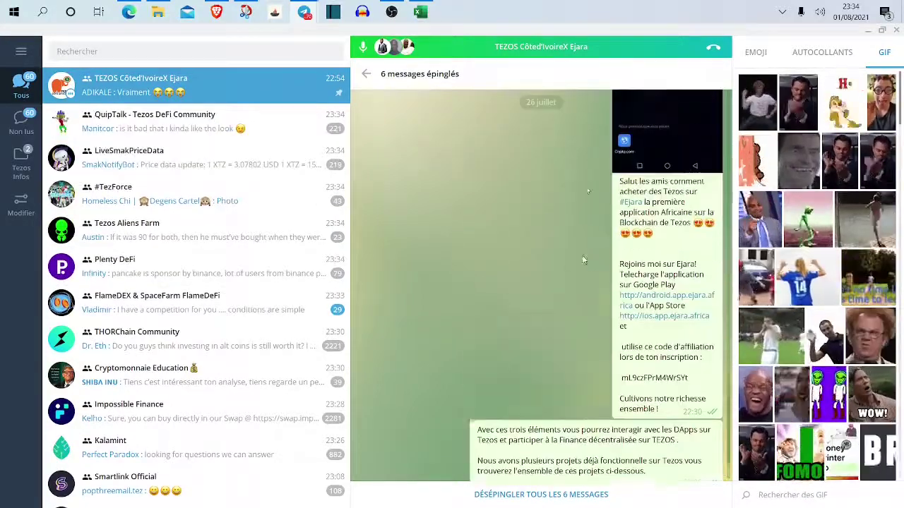
- Review the pinned video links and wallet guides again, back up to the introduction, and return to the group chat
scroll(583, 260, up, 20)
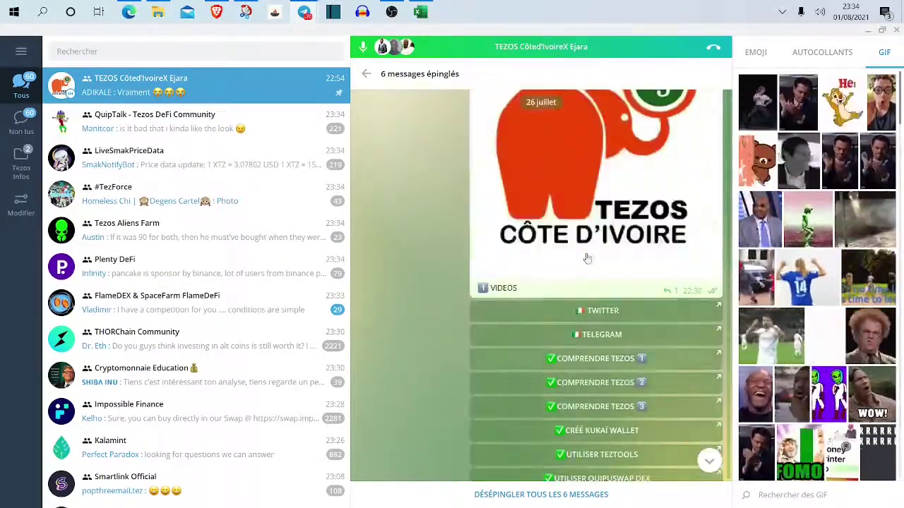
scroll(586, 258, up, 2)
scroll(586, 259, down, 10)
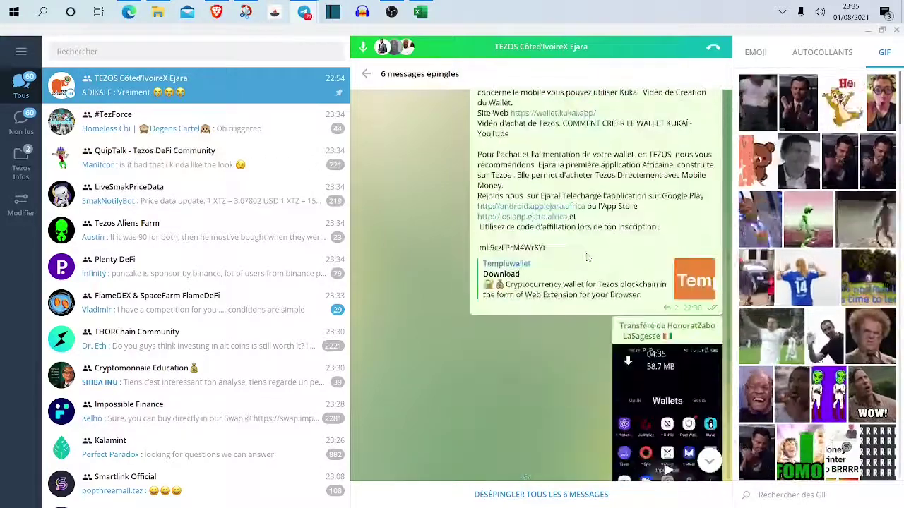
scroll(586, 257, down, 8)
scroll(586, 257, up, 20)
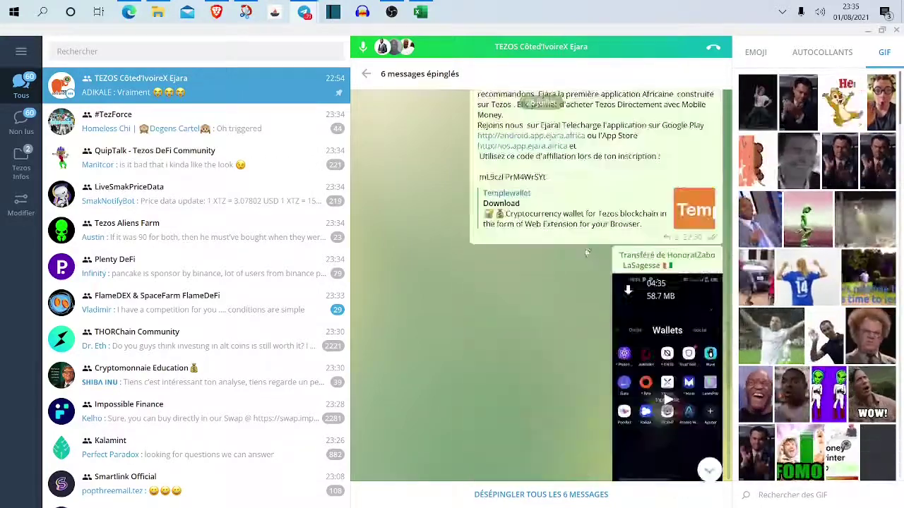
scroll(663, 124, up, 2)
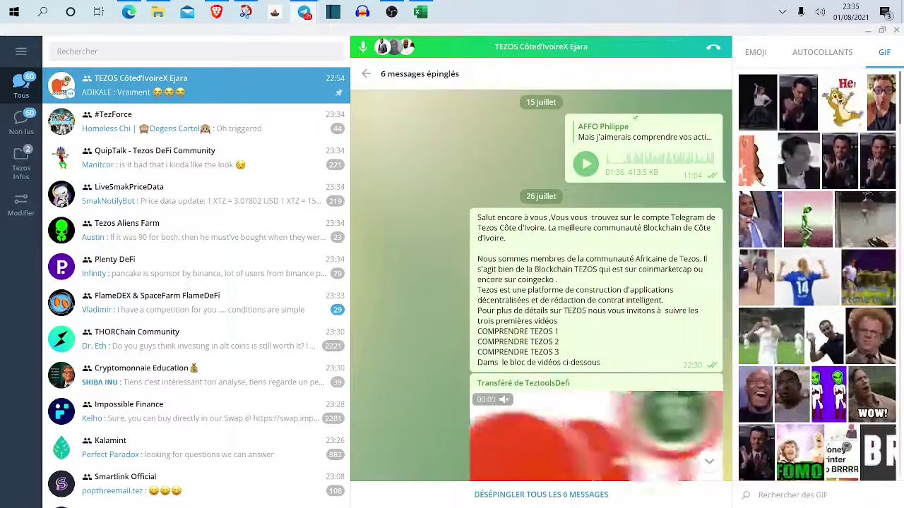
click(369, 74)
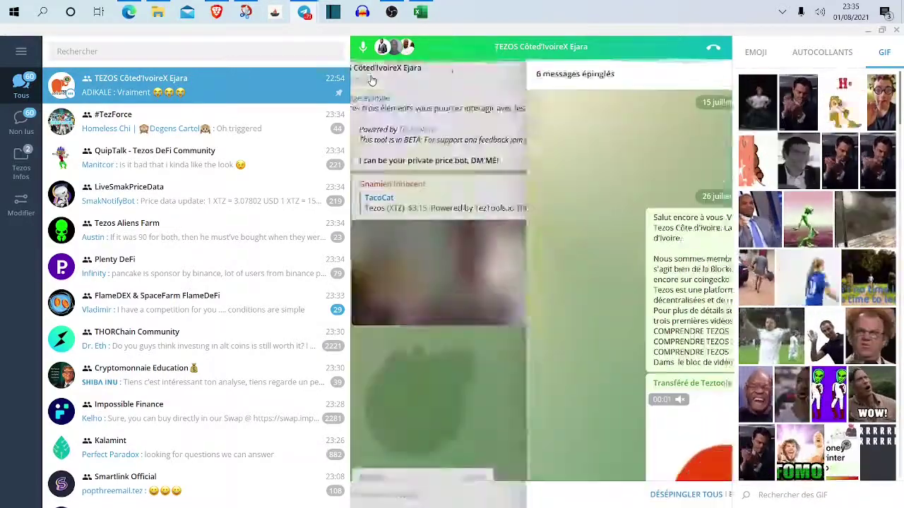
- Find the useful links (LIENS UTILES) message in the group chat and open its DAPP RADAR link in the browser
scroll(621, 236, up, 5)
scroll(617, 235, up, 10)
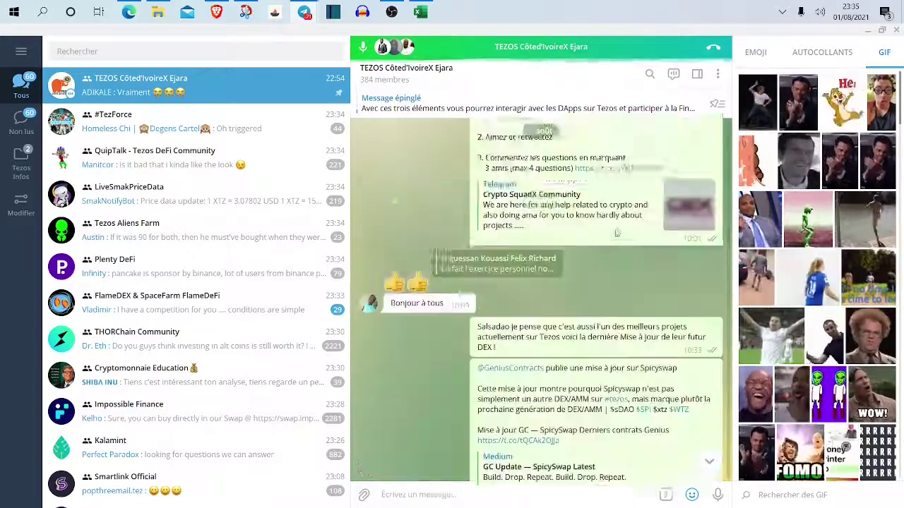
scroll(618, 235, down, 3)
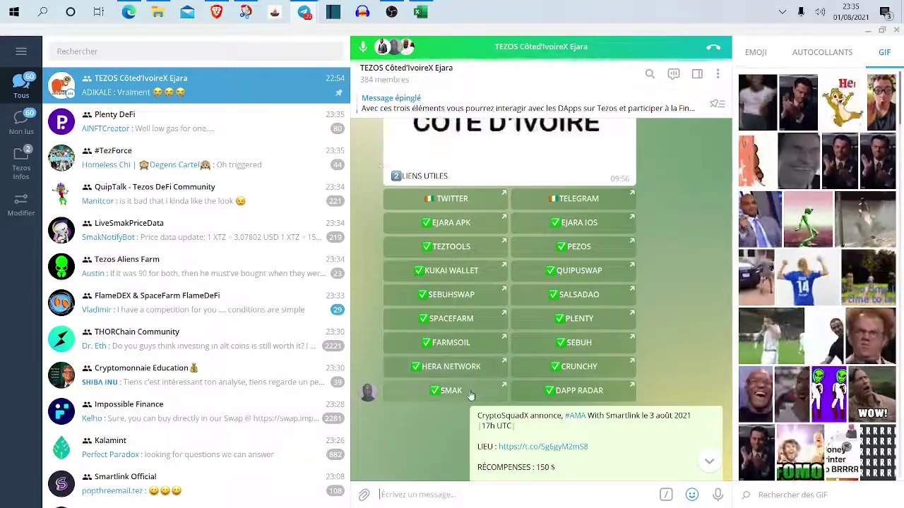
click(586, 395)
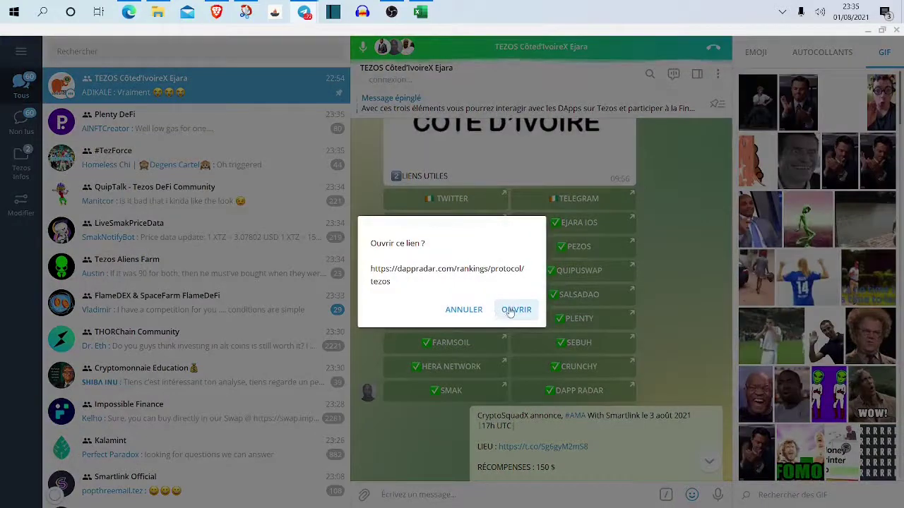
click(517, 312)
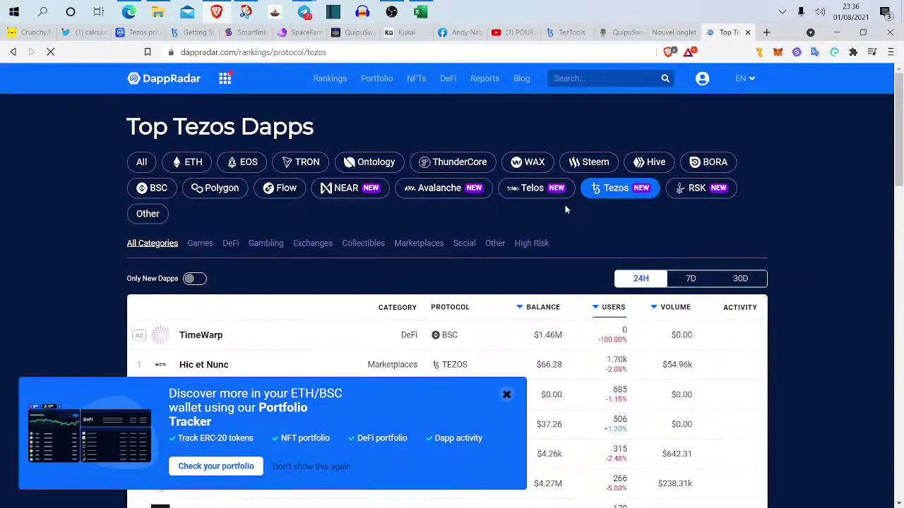
- Dismiss the Portfolio Tracker pop-up and skim the Top Tezos Dapps ranking, returning to its beginning
scroll(565, 210, down, 3)
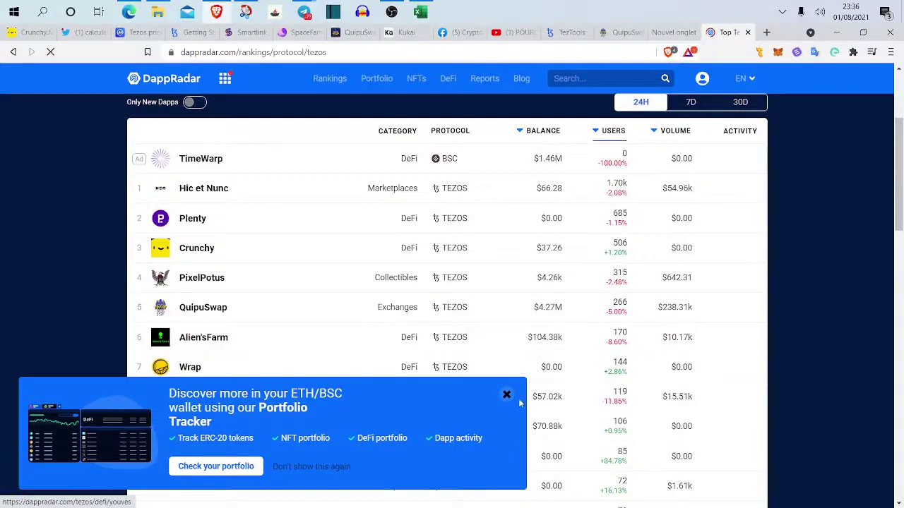
click(506, 394)
scroll(444, 335, down, 3)
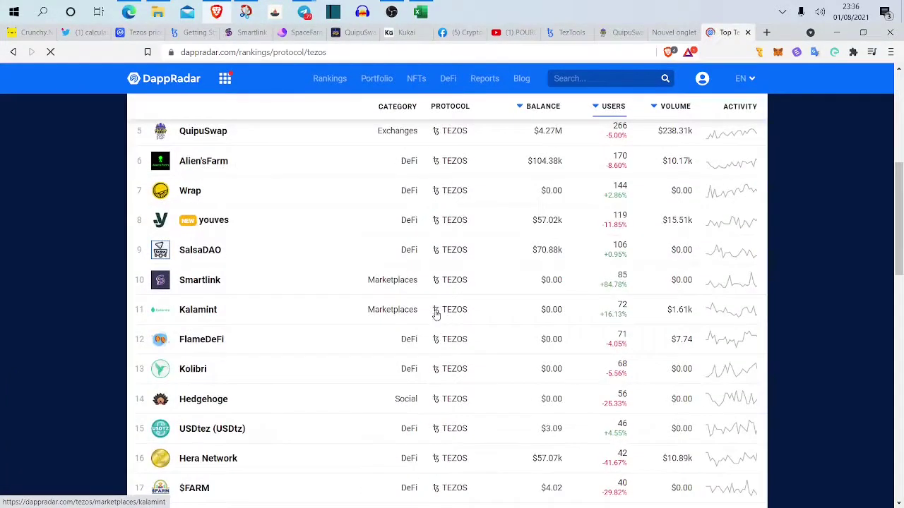
scroll(436, 309, up, 6)
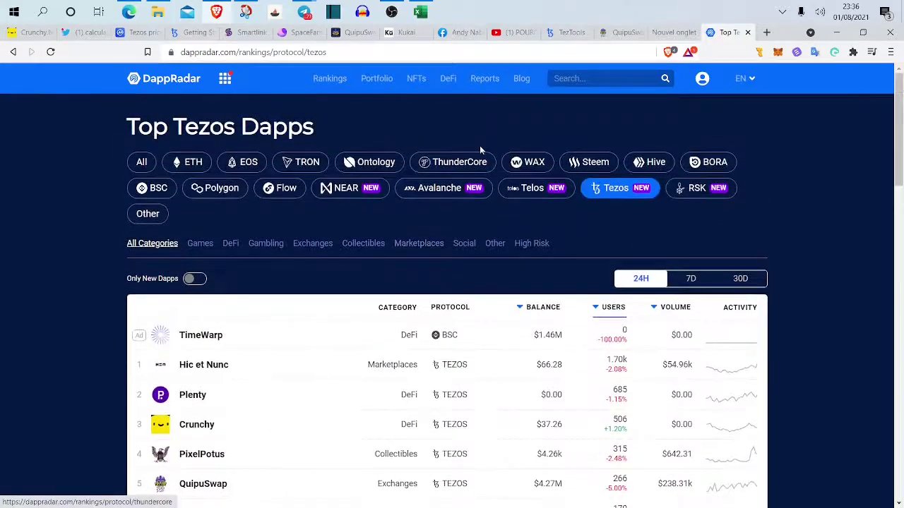
scroll(480, 262, down, 6)
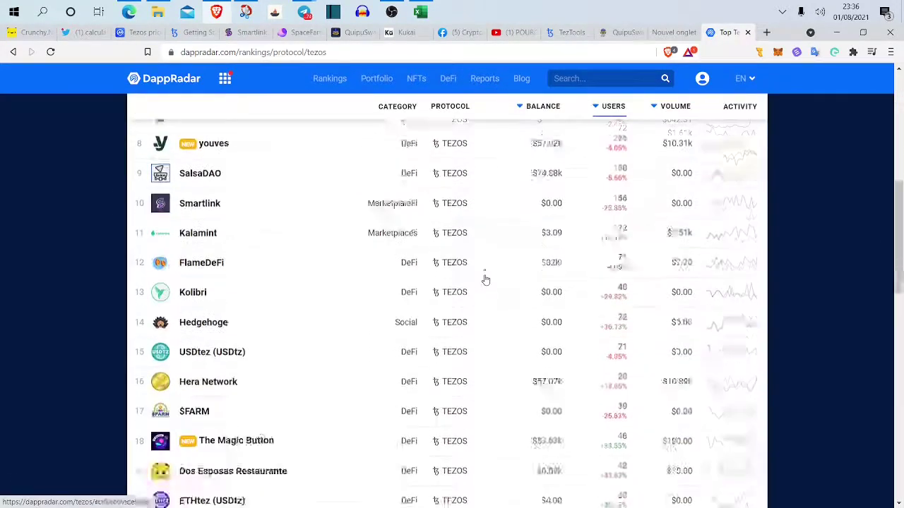
scroll(486, 280, down, 2)
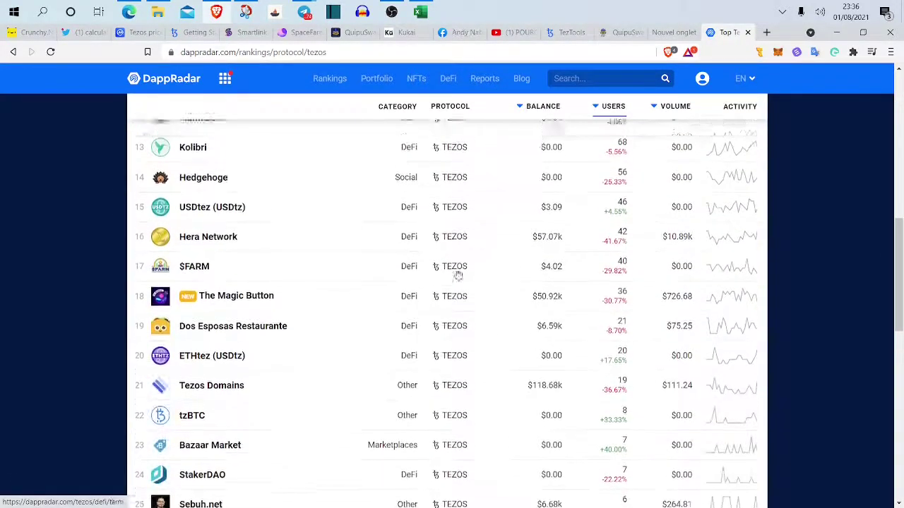
scroll(457, 275, up, 8)
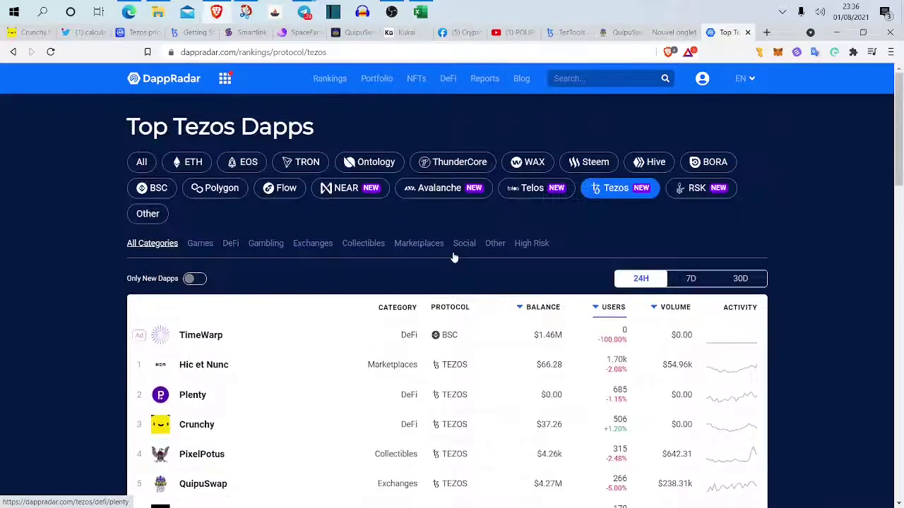
- Examine the Tezos dapps ranking down to the end of its first page and go back up to the leading projects
scroll(441, 265, down, 2)
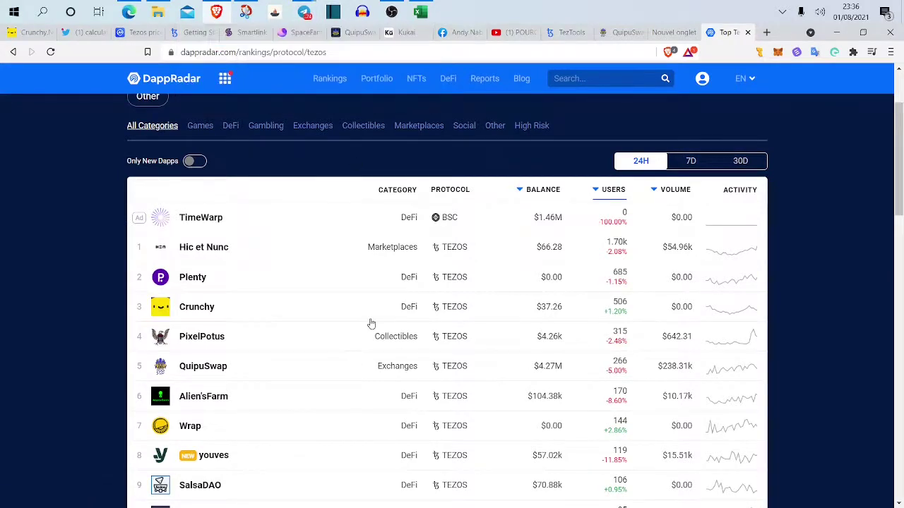
scroll(369, 323, down, 2)
scroll(332, 307, down, 3)
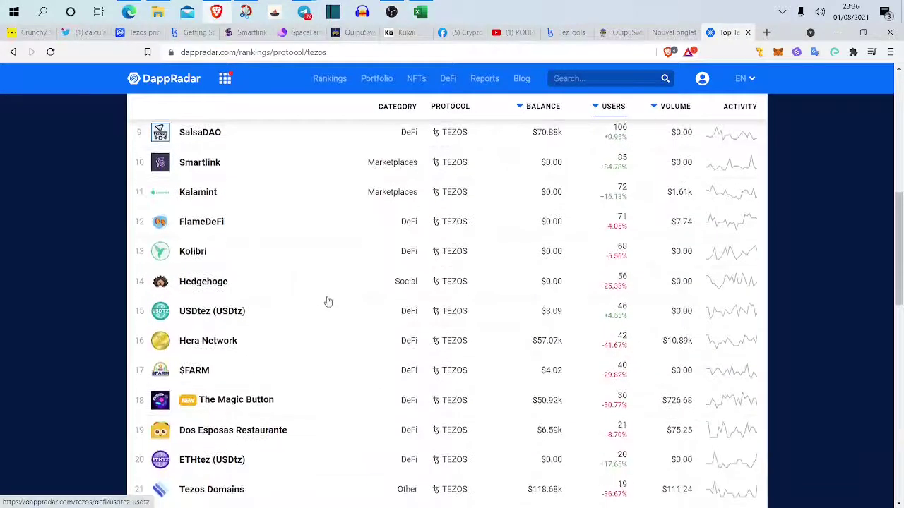
scroll(330, 306, down, 2)
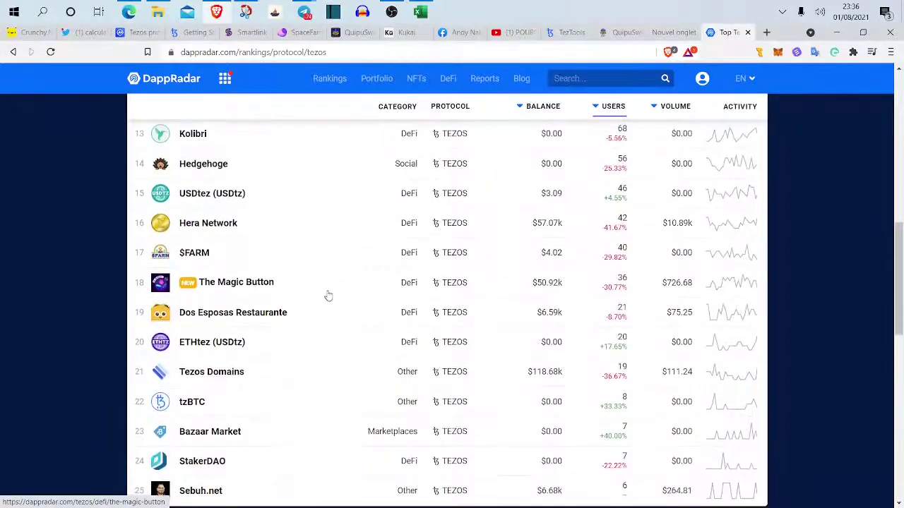
scroll(291, 274, down, 1)
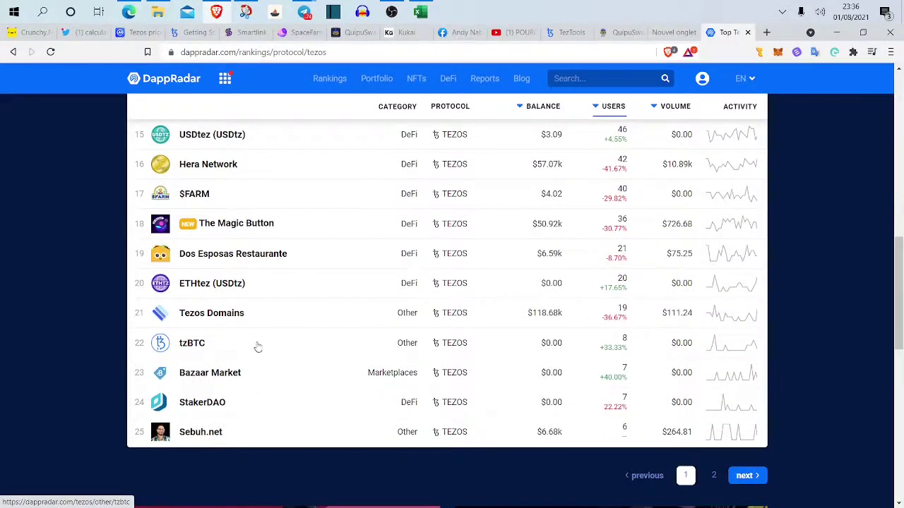
scroll(256, 342, up, 1)
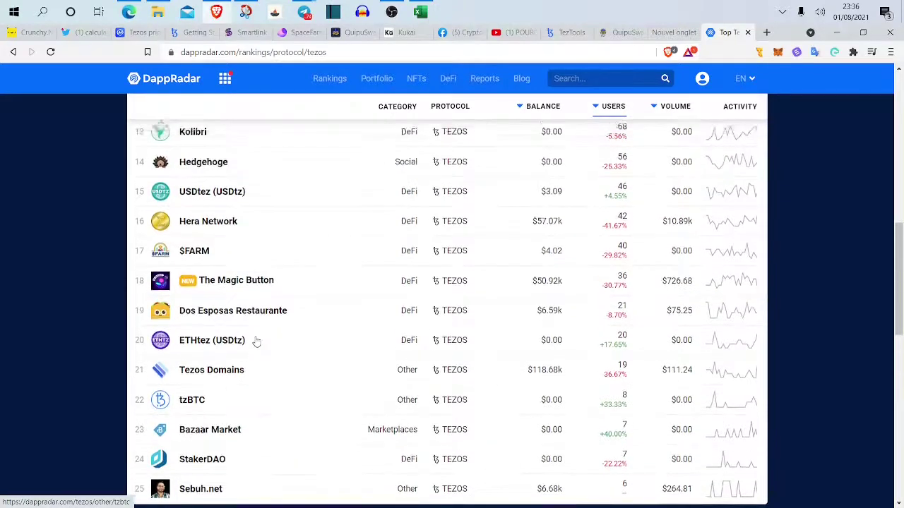
scroll(256, 342, up, 7)
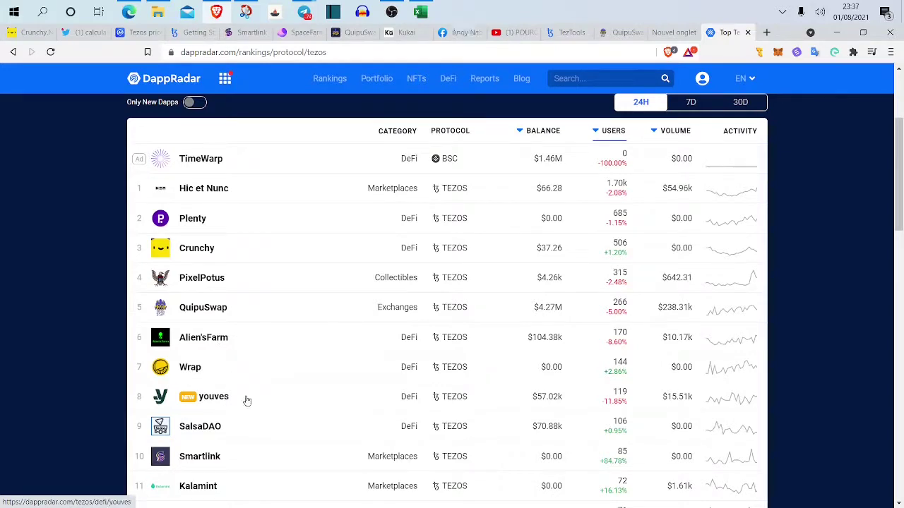
- Open FlameDeFi's details from the ranking and launch its dapp, returning to the DappRadar page while it loads
scroll(248, 389, down, 1)
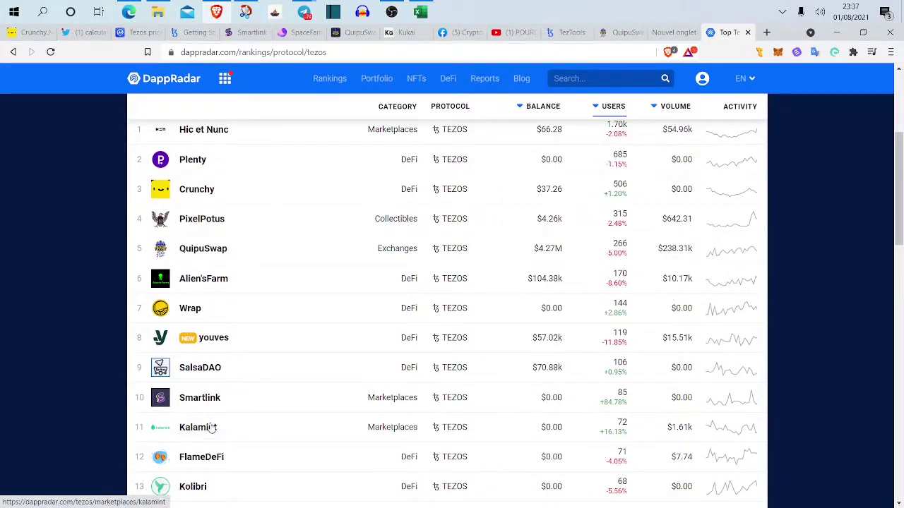
scroll(212, 428, down, 1)
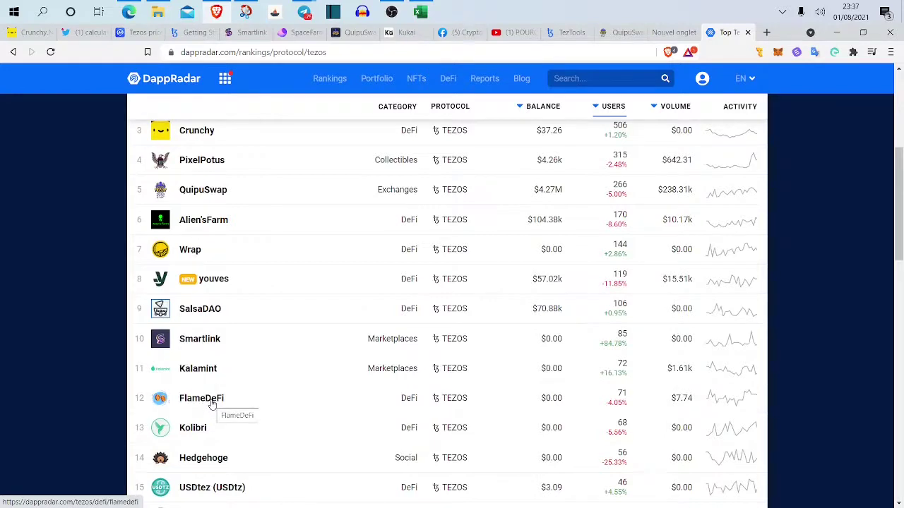
click(212, 402)
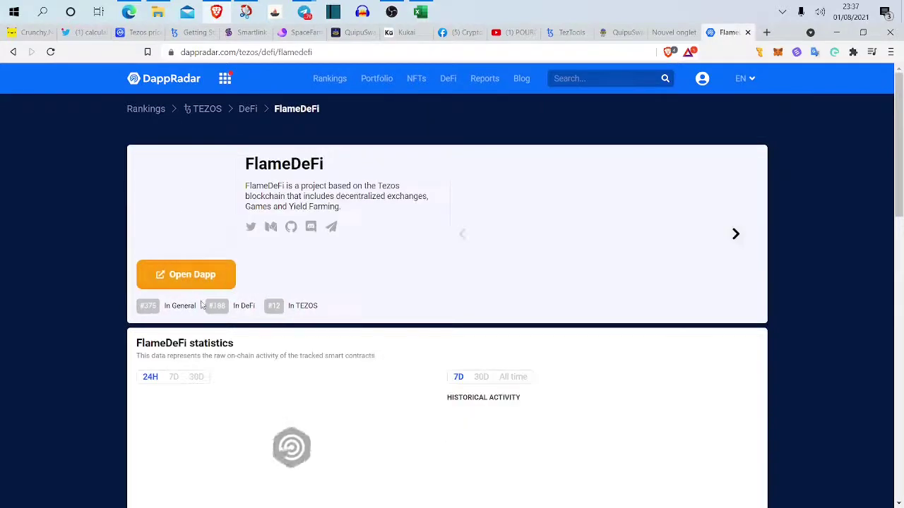
click(192, 274)
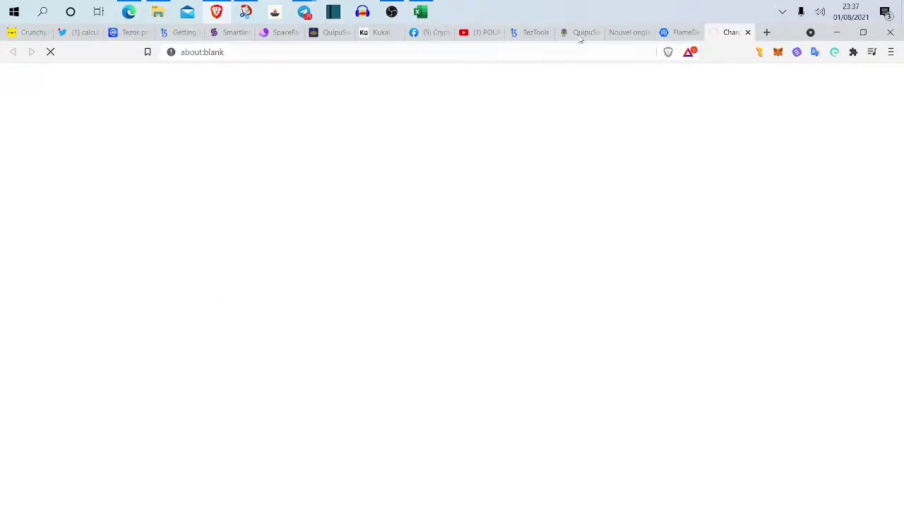
click(677, 31)
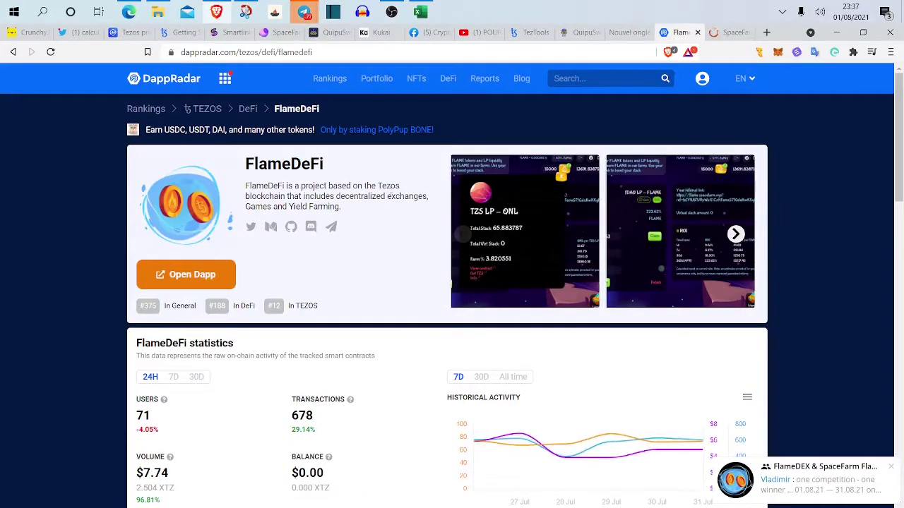
- Switch back to the Telegram group chat and look through the messages below the useful links
mouse_move(303, 12)
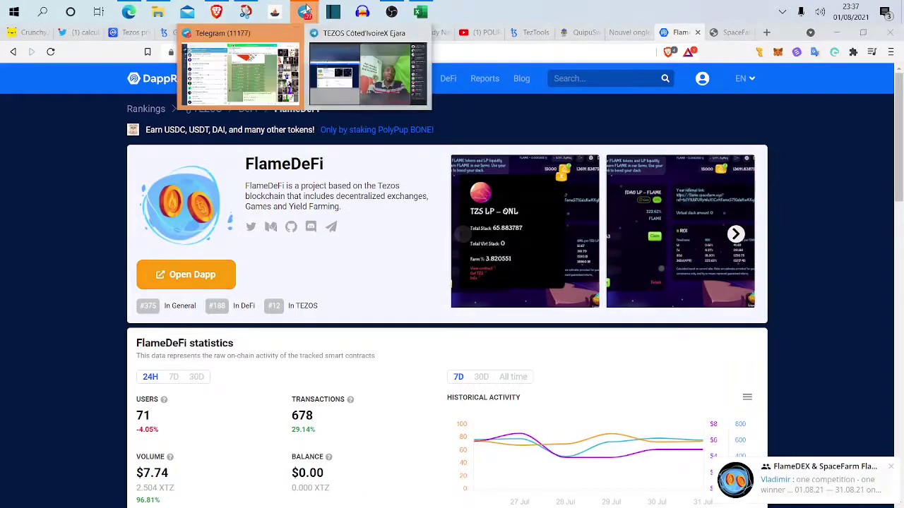
click(270, 84)
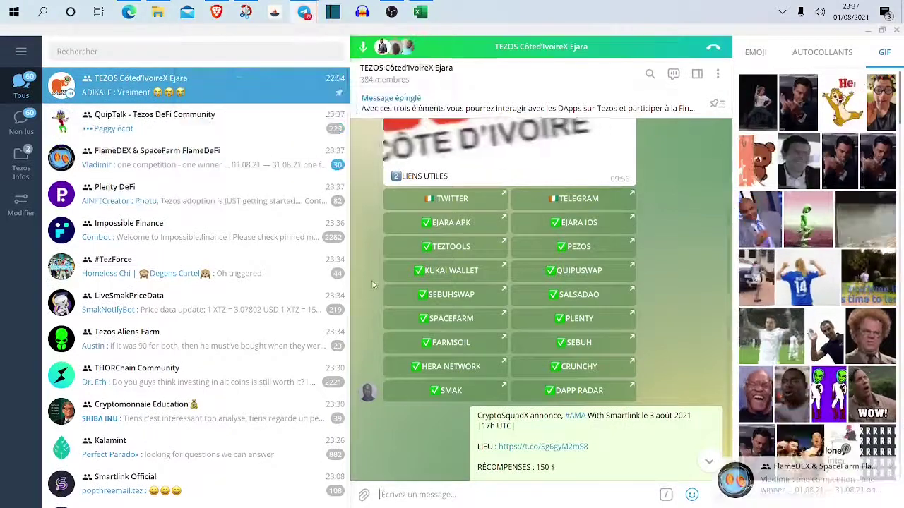
scroll(458, 313, down, 3)
scroll(458, 313, down, 5)
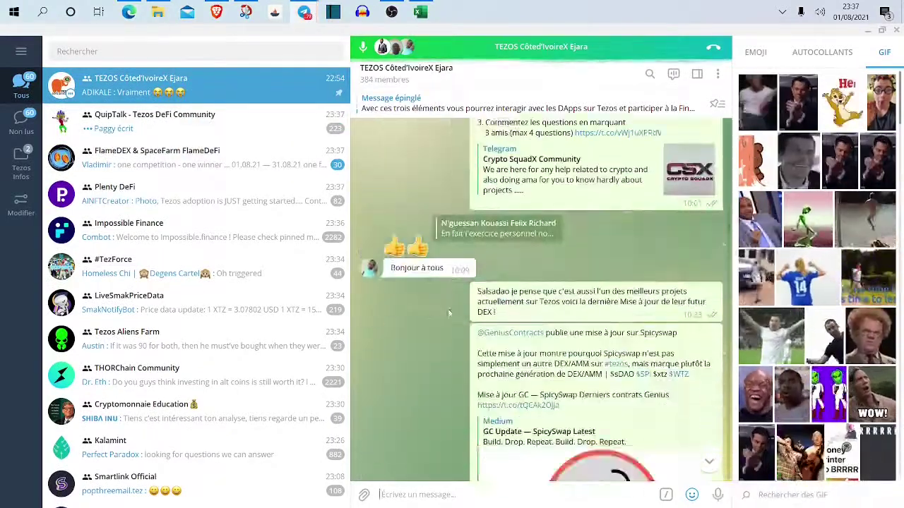
- Go back up through the Telegram group chat to the grid of useful link buttons
scroll(447, 309, up, 2)
scroll(447, 309, up, 1)
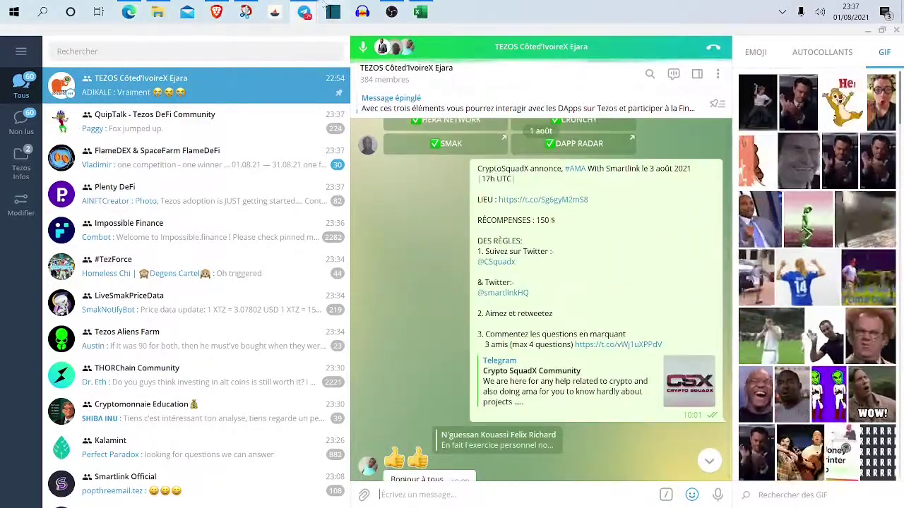
scroll(565, 259, up, 3)
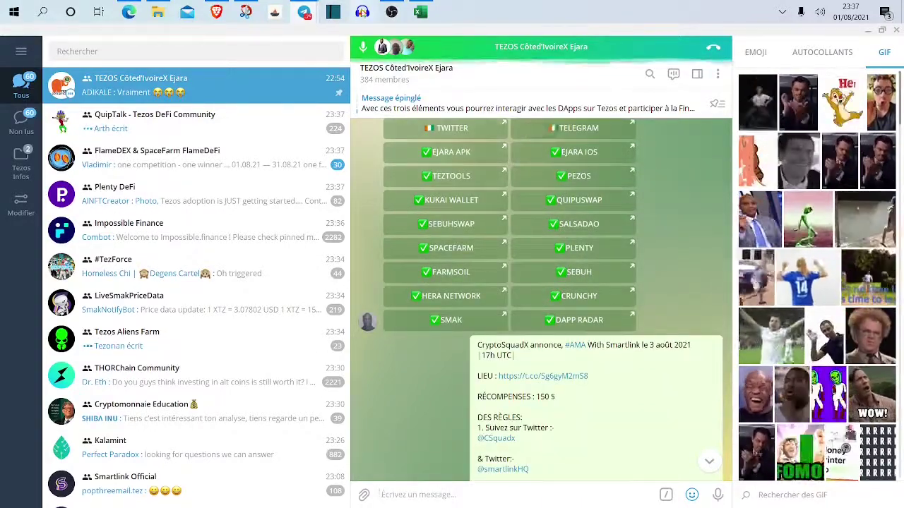
mouse_move(391, 12)
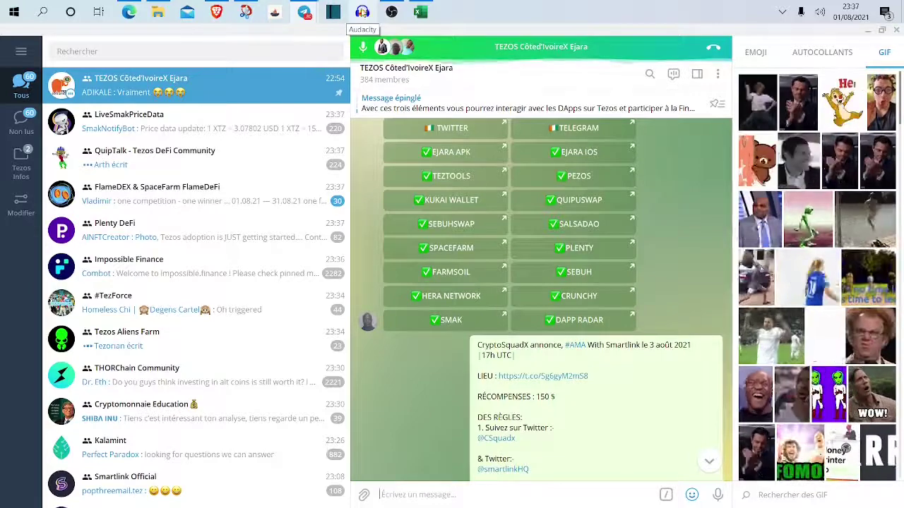
mouse_move(305, 16)
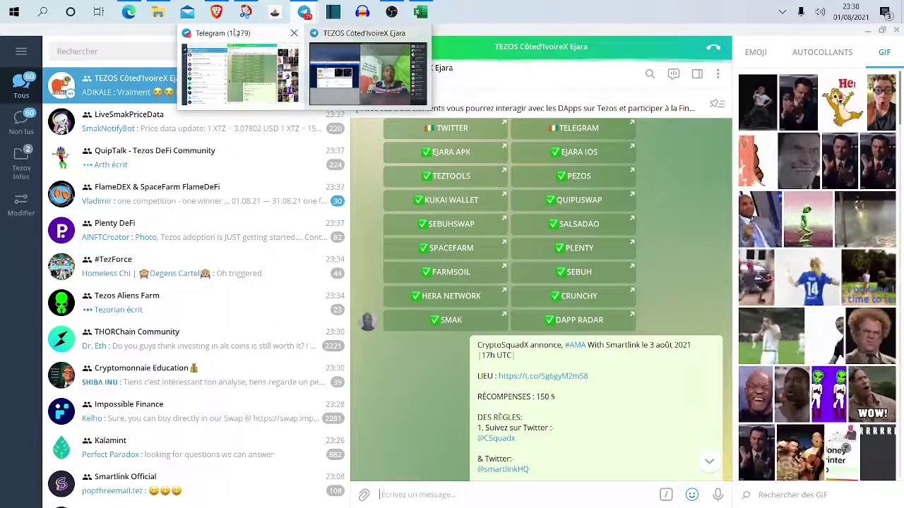
- Switch to the browser, look over FlameDeFi's statistics on DappRadar and bring up the launched SpaceFarm dapp
click(220, 15)
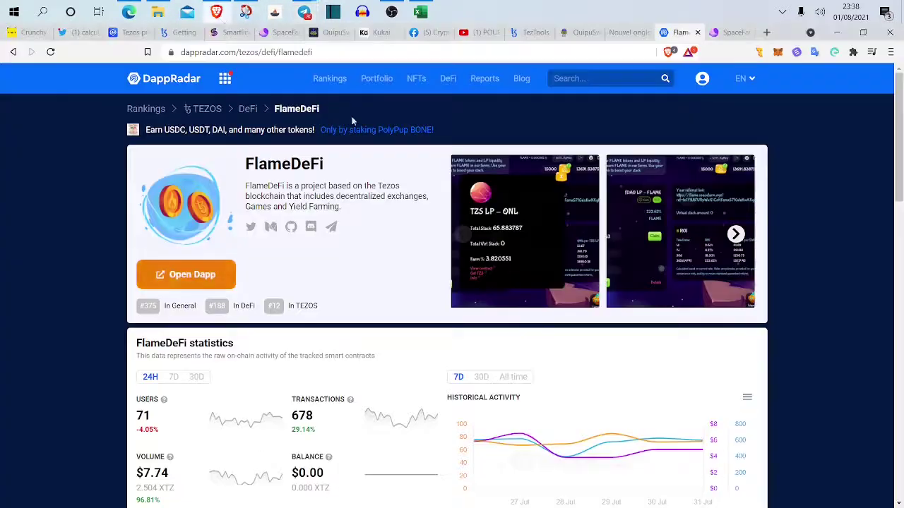
scroll(547, 214, down, 3)
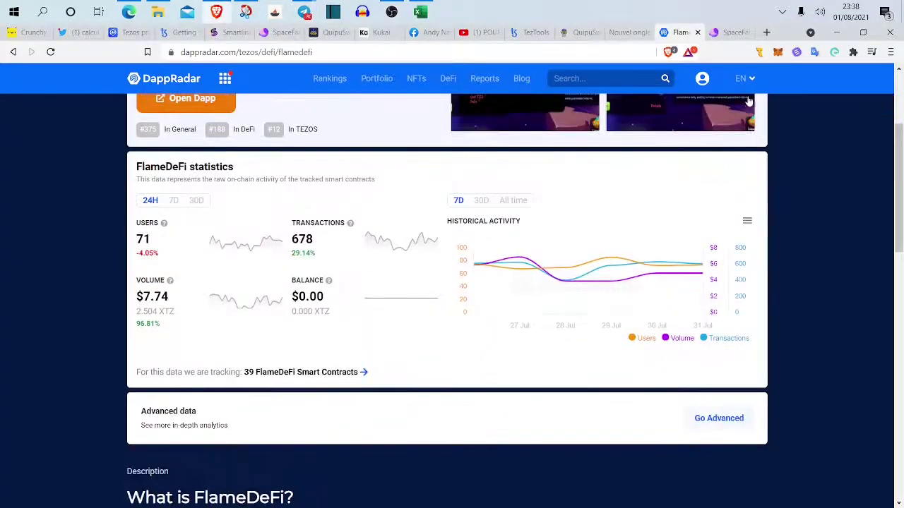
click(731, 32)
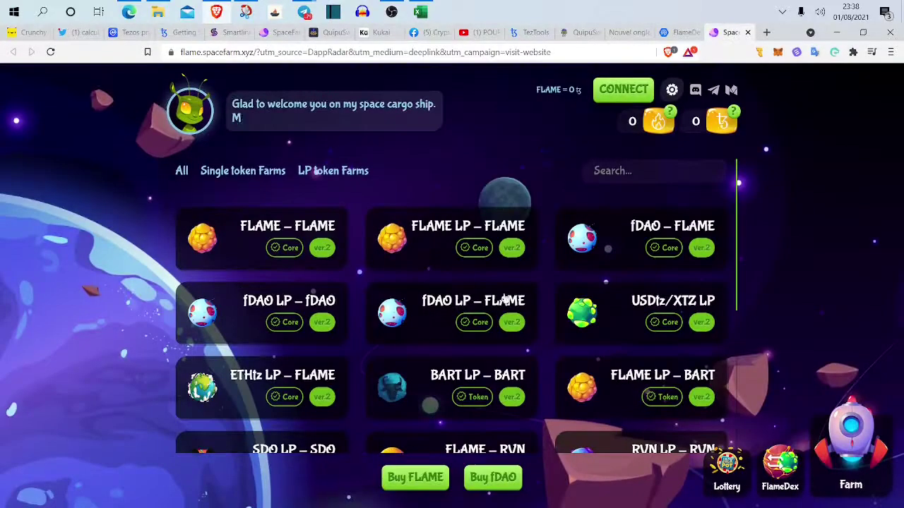
- Examine SpaceFarm's list of token and LP farms from its beginning down to its end
scroll(468, 268, down, 2)
scroll(468, 269, down, 5)
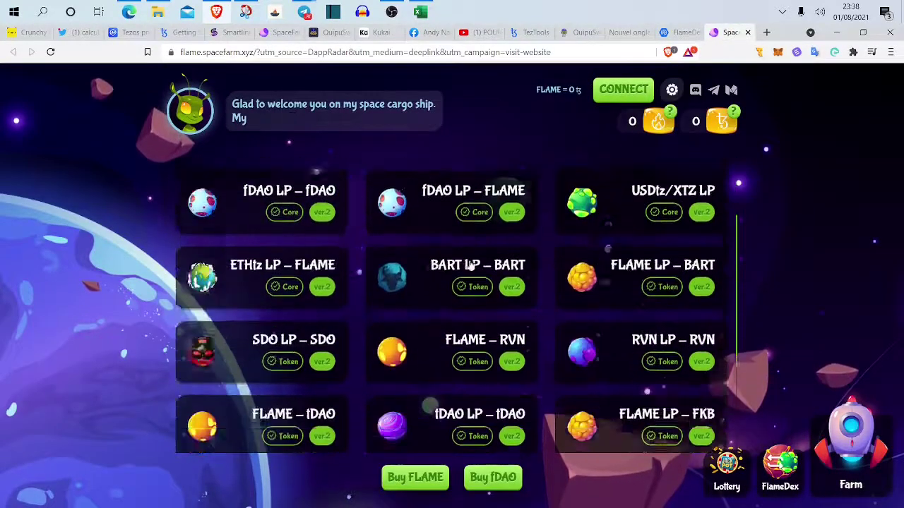
scroll(469, 265, up, 4)
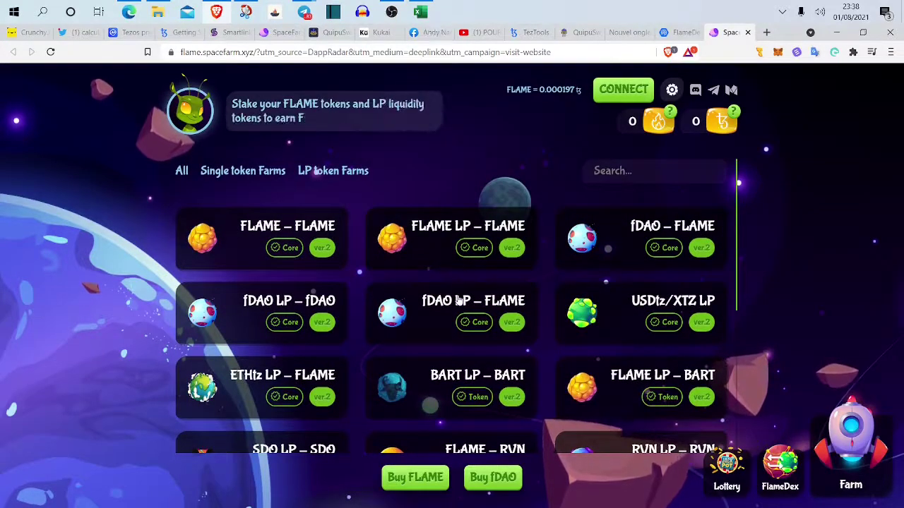
scroll(429, 284, up, 1)
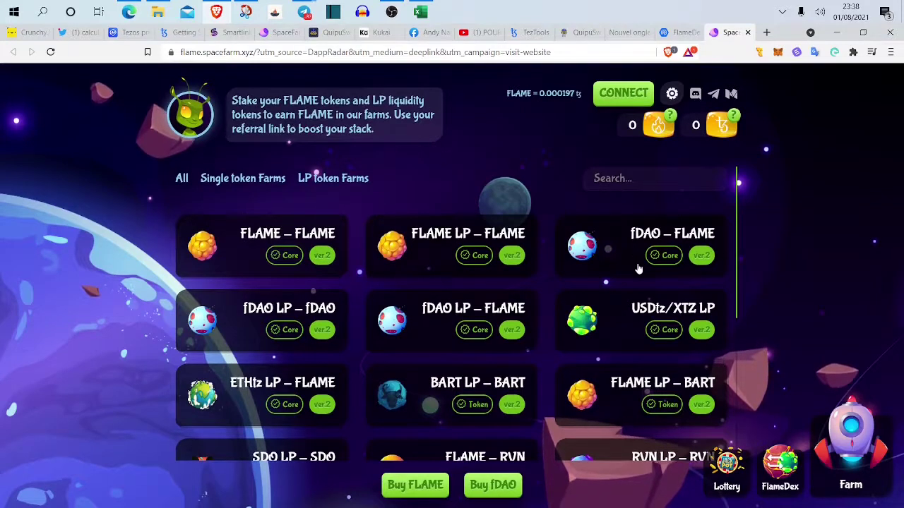
scroll(638, 269, down, 4)
scroll(628, 277, up, 4)
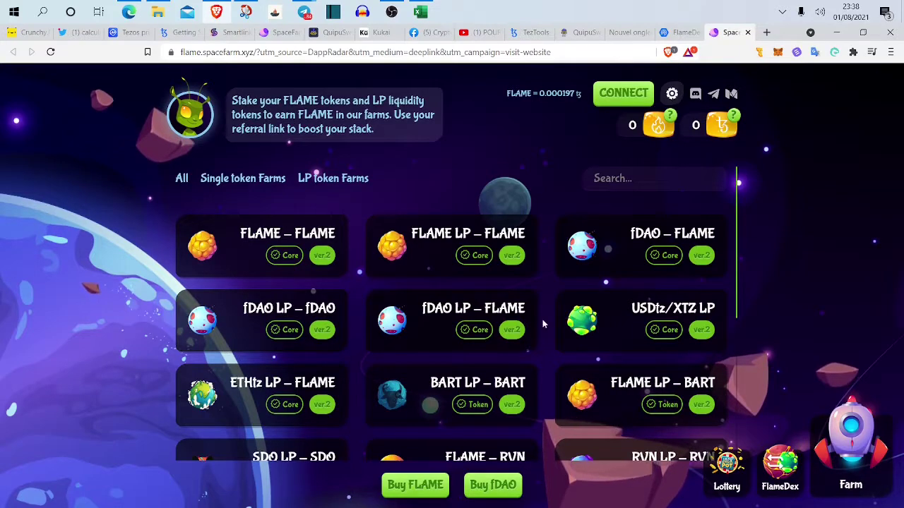
scroll(546, 319, down, 3)
scroll(546, 319, down, 1)
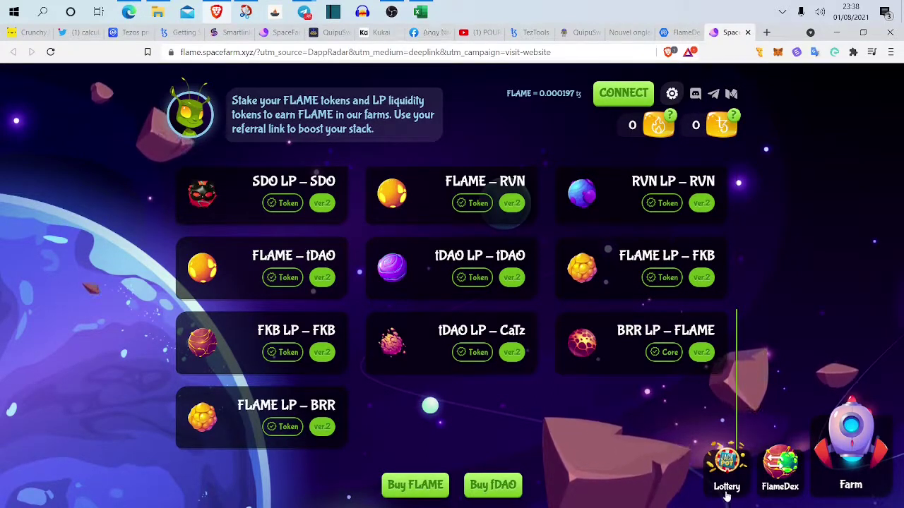
- Open SpaceFarm's Lottery section and view the Caribbean poker and Slots games, returning to Jackpot poker
click(728, 460)
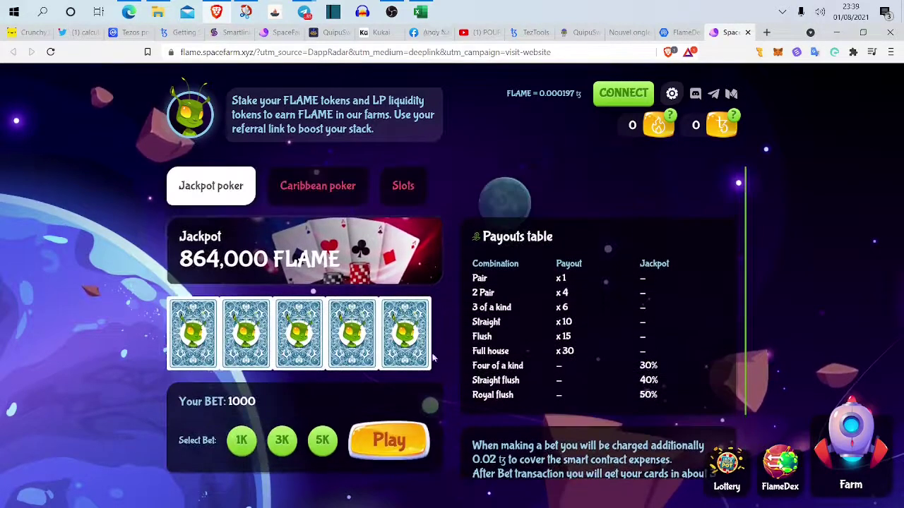
click(317, 188)
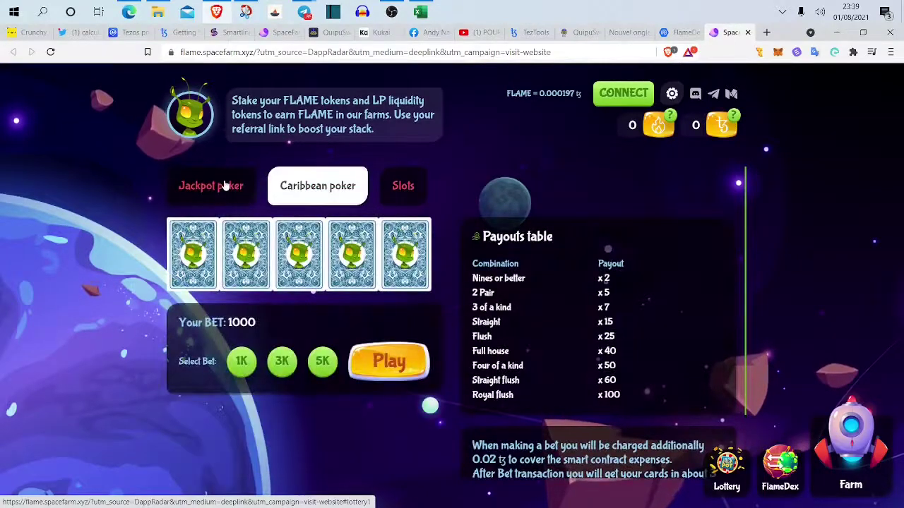
click(225, 186)
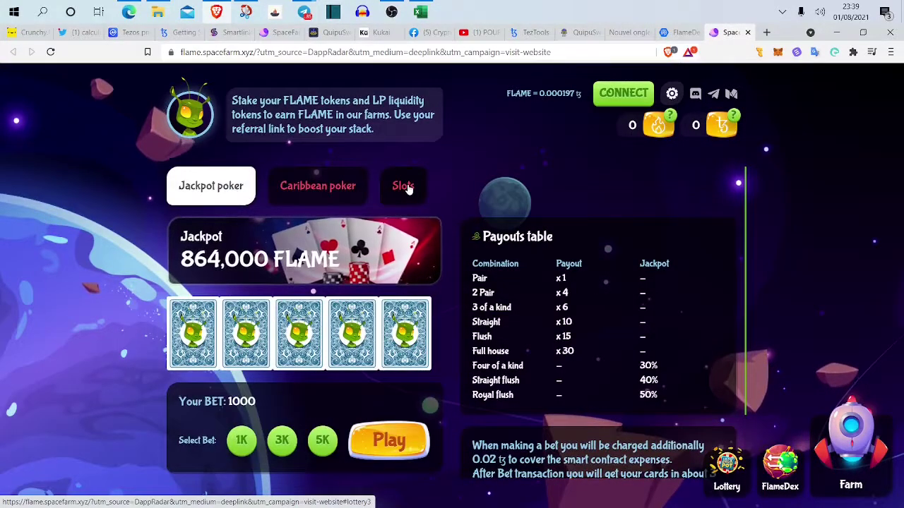
click(404, 187)
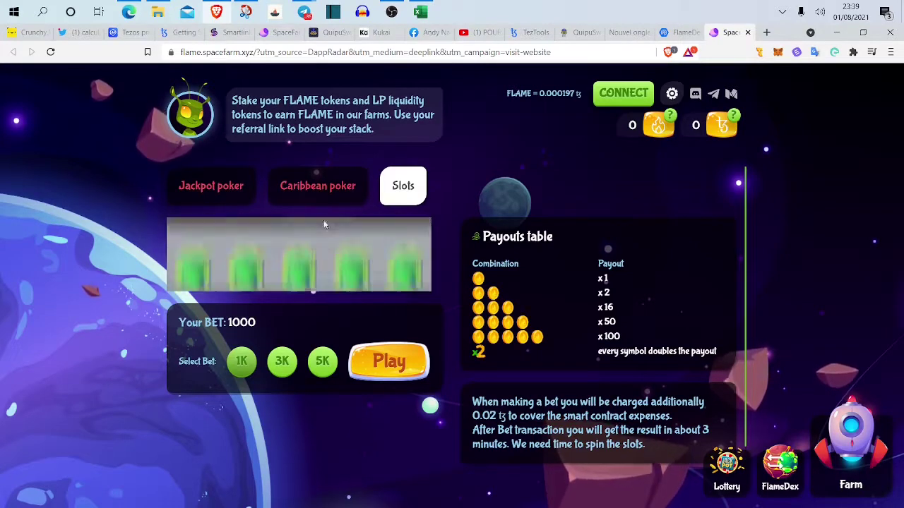
click(317, 192)
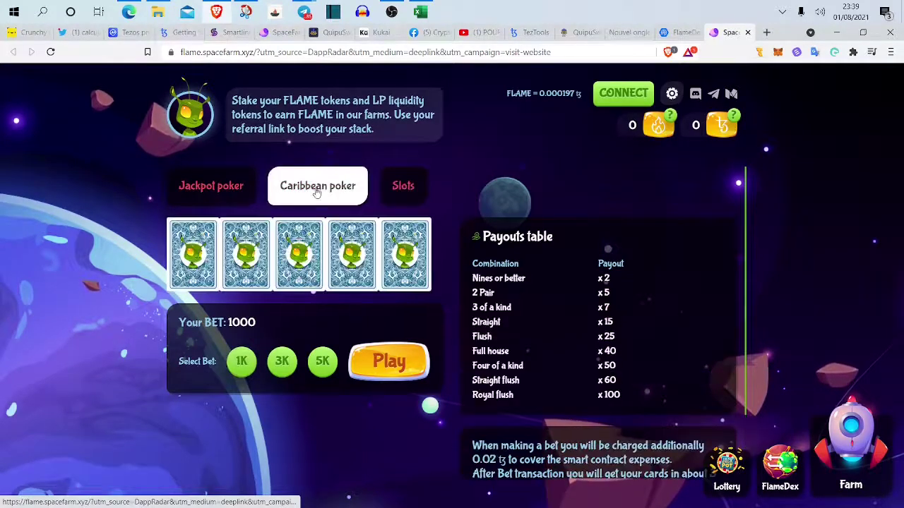
click(232, 192)
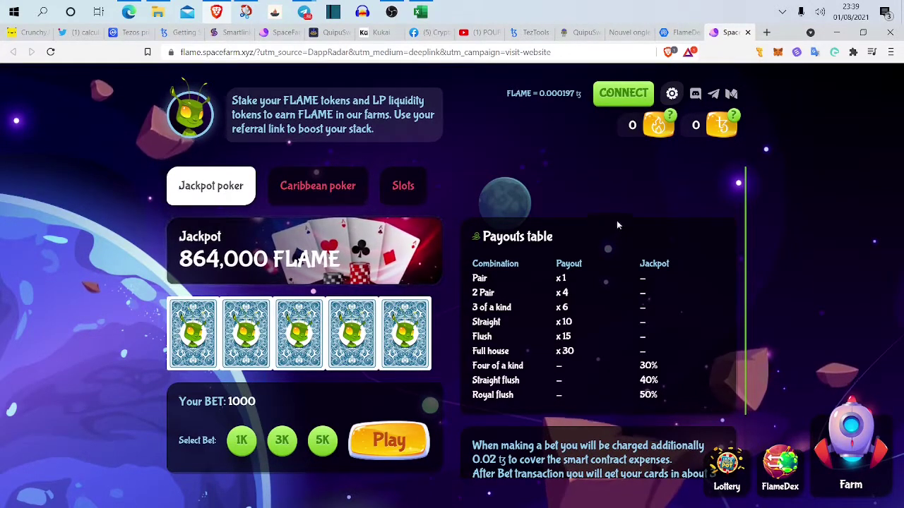
- Swap 1 XTZ for FLAME on QuipuSwap and approve the operation in Temple Wallet
click(578, 40)
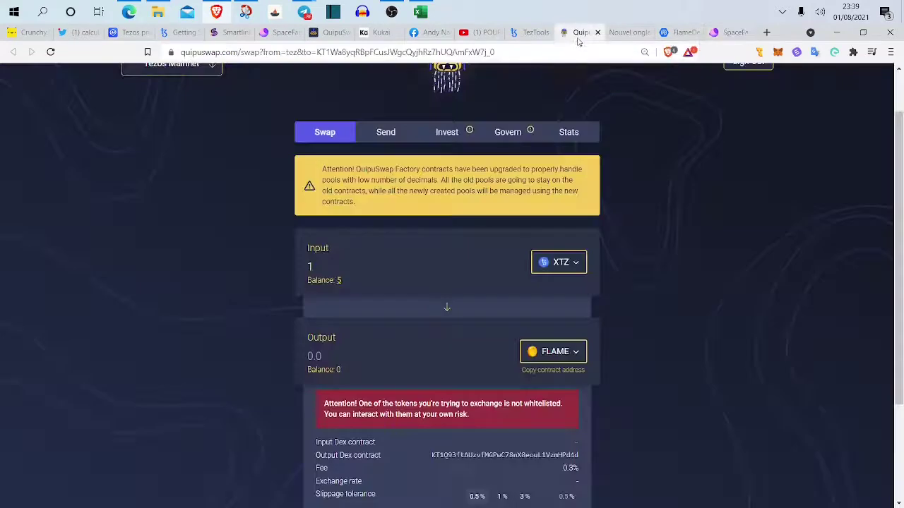
click(389, 272)
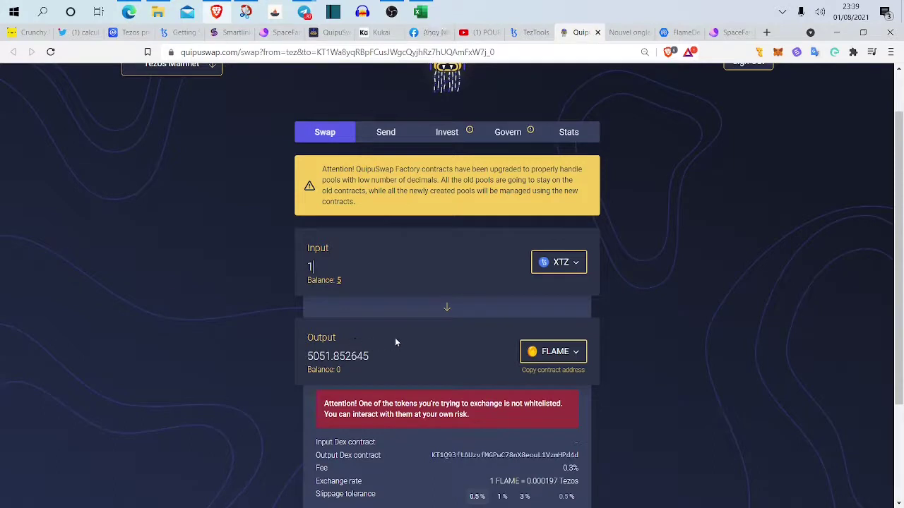
scroll(408, 340, down, 2)
click(446, 423)
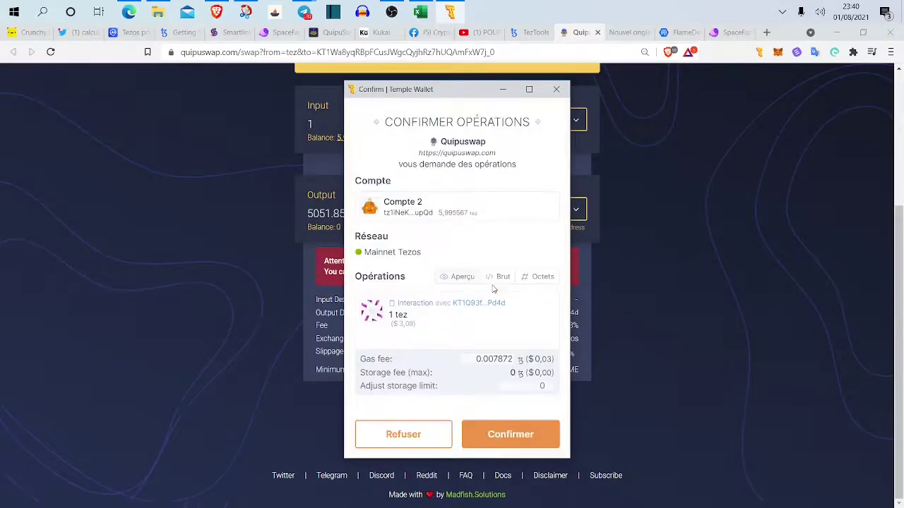
click(538, 439)
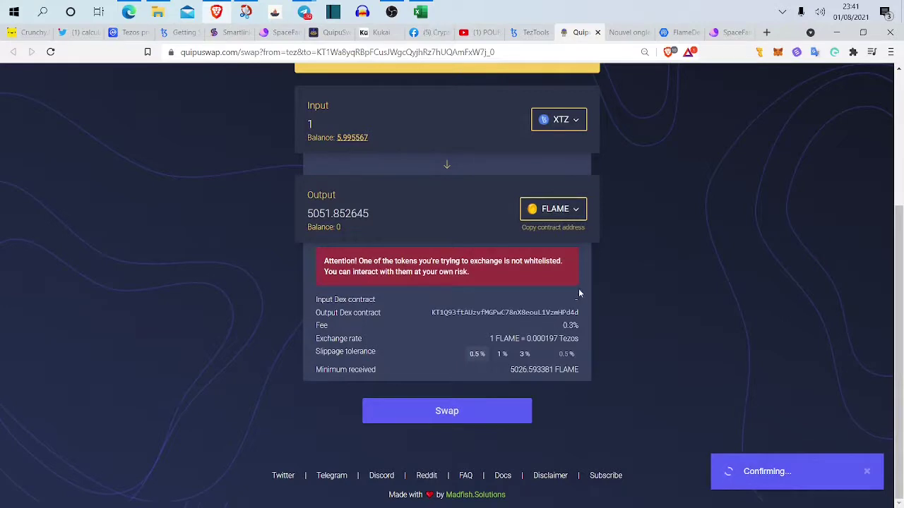
scroll(599, 268, up, 2)
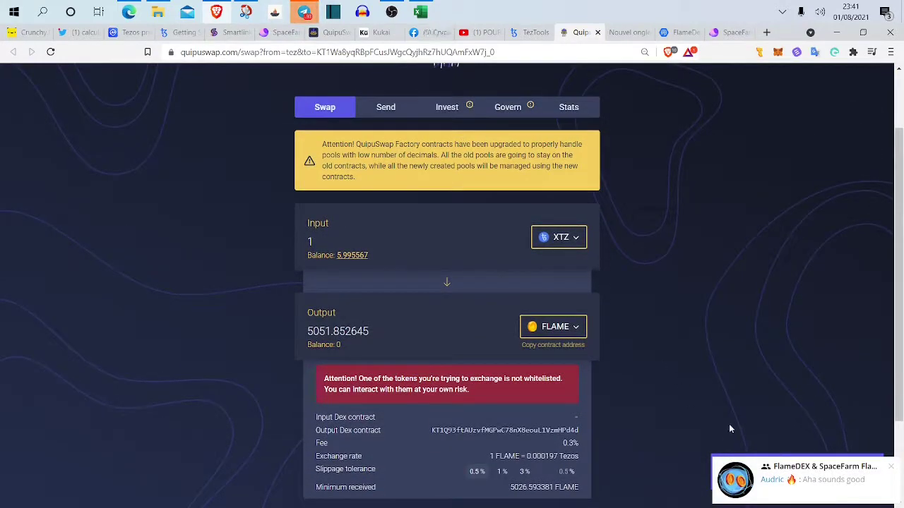
mouse_move(734, 486)
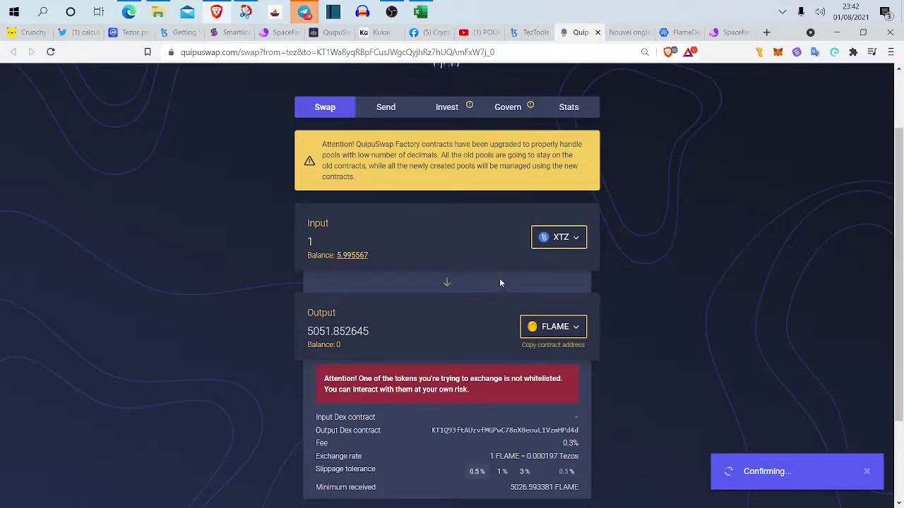
scroll(520, 294, down, 1)
scroll(512, 248, up, 2)
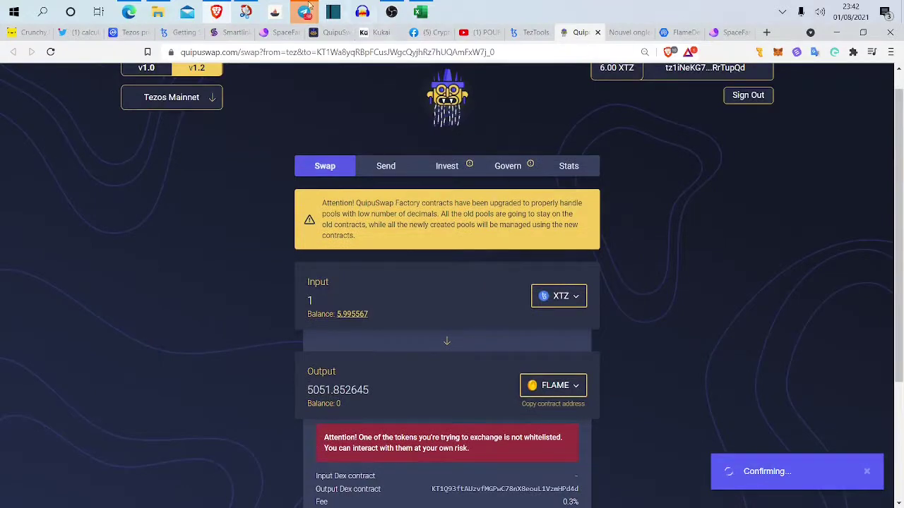
- Check the Telegram group call with the webcam feed enlarged, then return to the QuipuSwap swap page in the browser
mouse_move(304, 11)
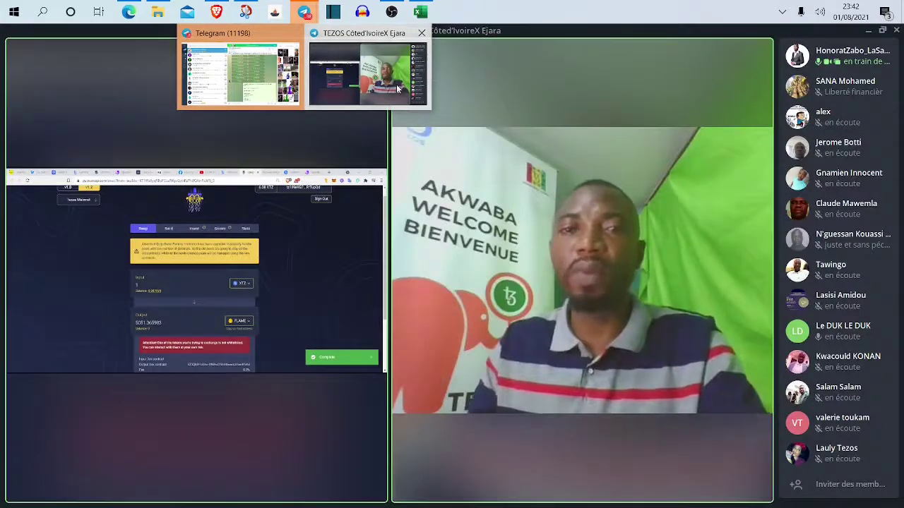
click(396, 84)
click(548, 255)
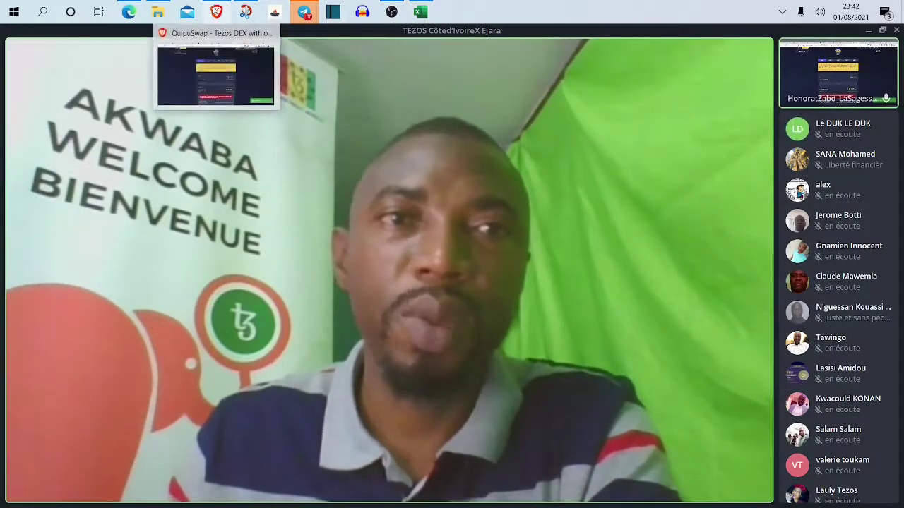
click(216, 12)
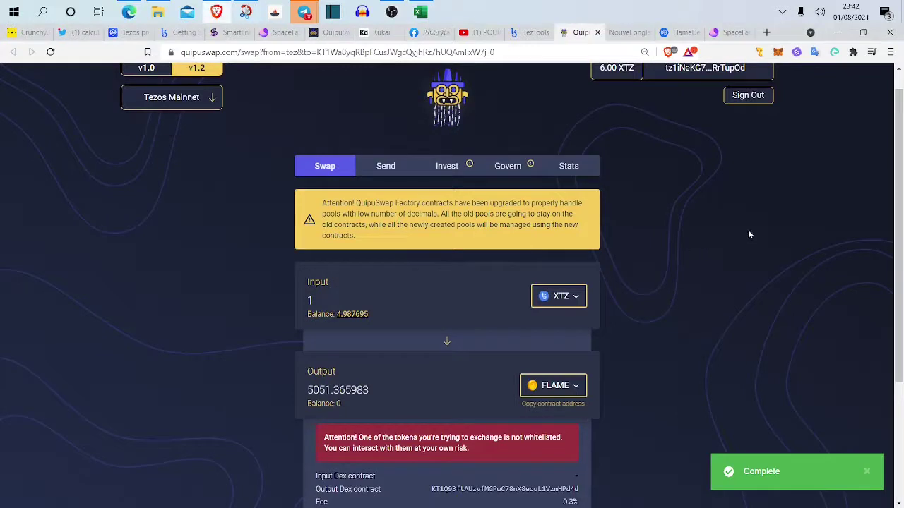
scroll(726, 212, up, 1)
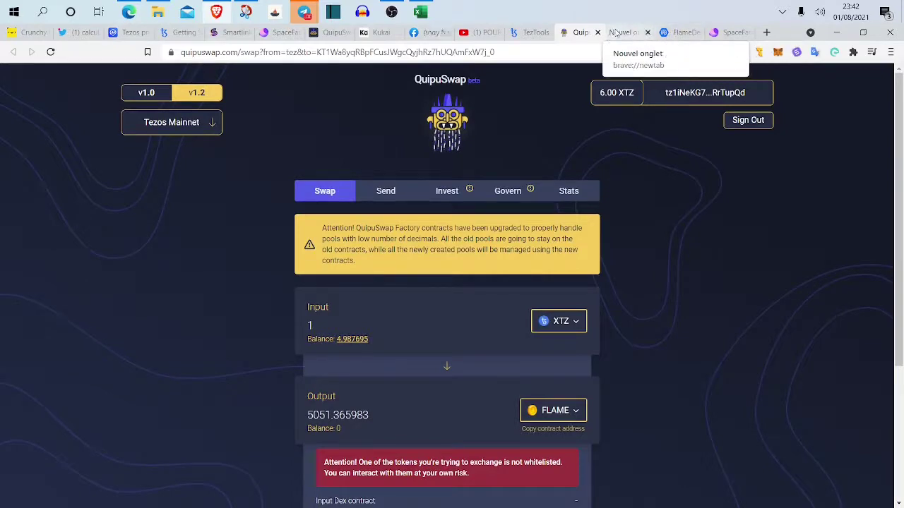
- Skim the token prices and liquidity figures listed on TezTools
click(529, 33)
scroll(409, 351, down, 7)
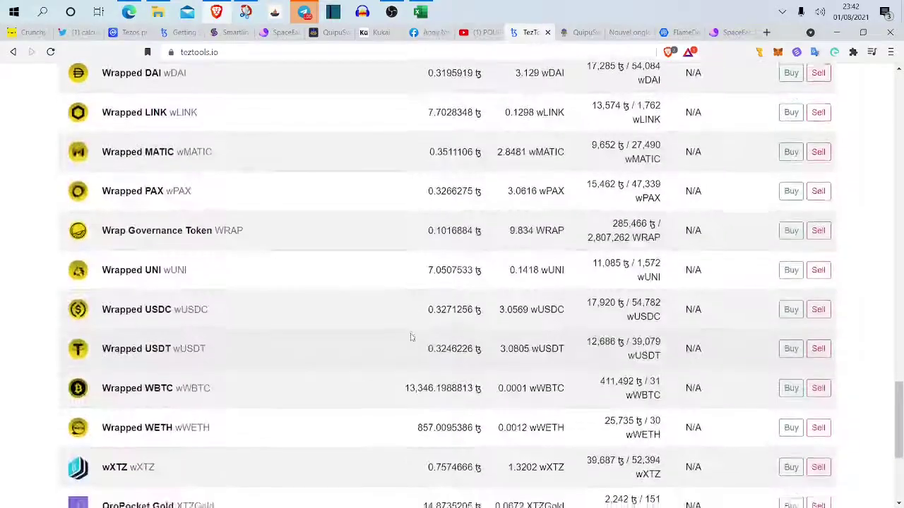
scroll(418, 318, up, 8)
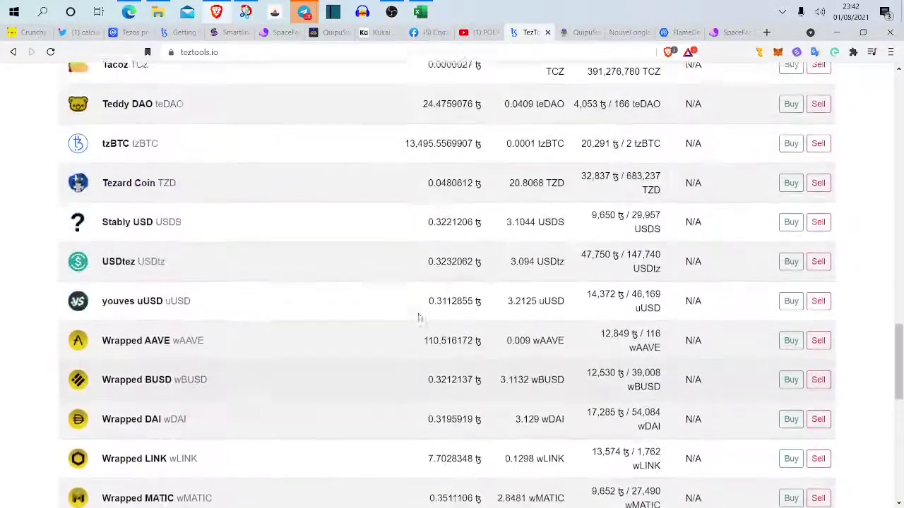
scroll(418, 318, up, 4)
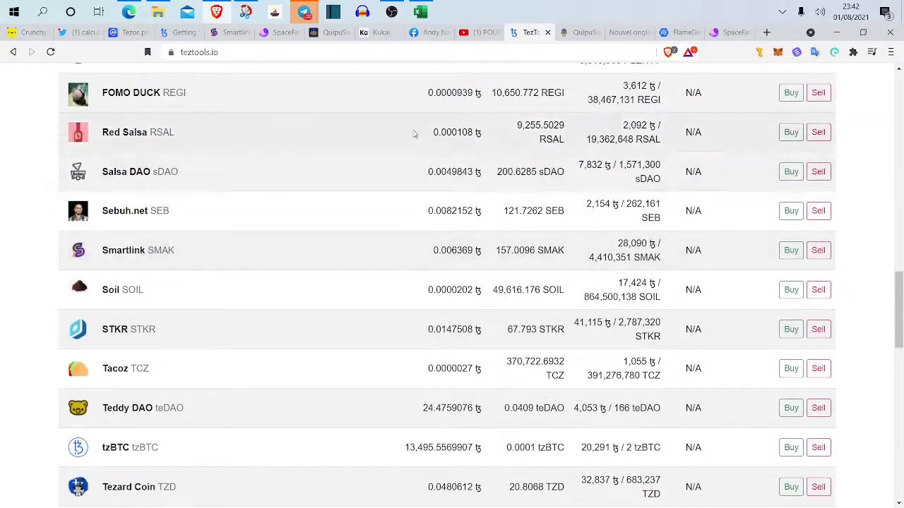
- Look through the QuipuSwap analytics token list for liquidity, 24-hour volume, prices and price changes in XTZ
click(329, 32)
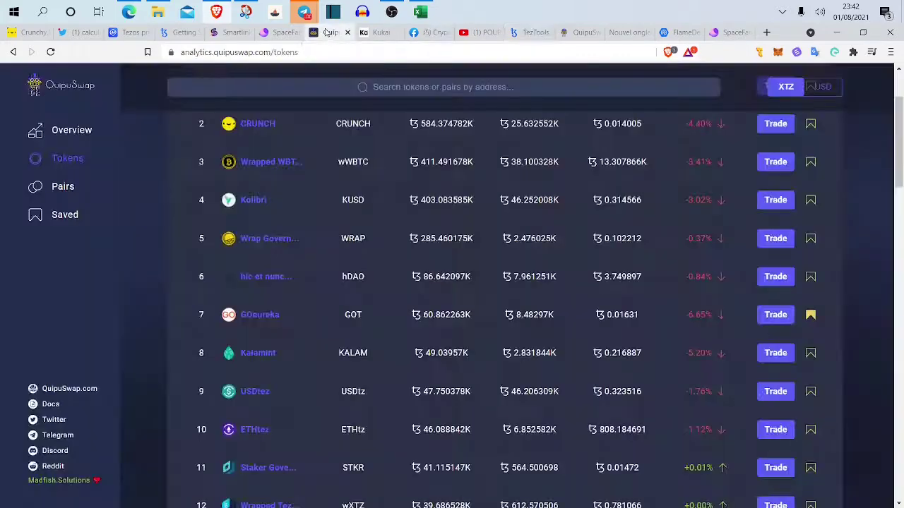
scroll(508, 317, up, 2)
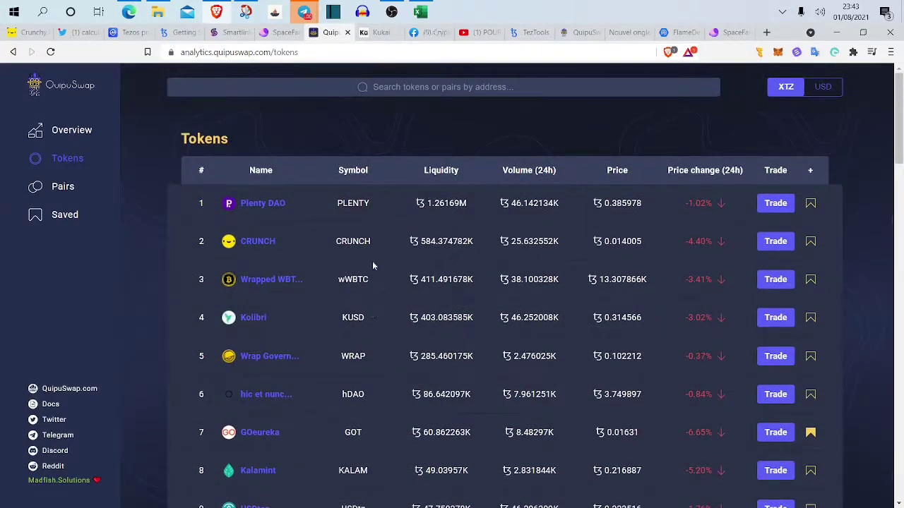
scroll(471, 241, down, 10)
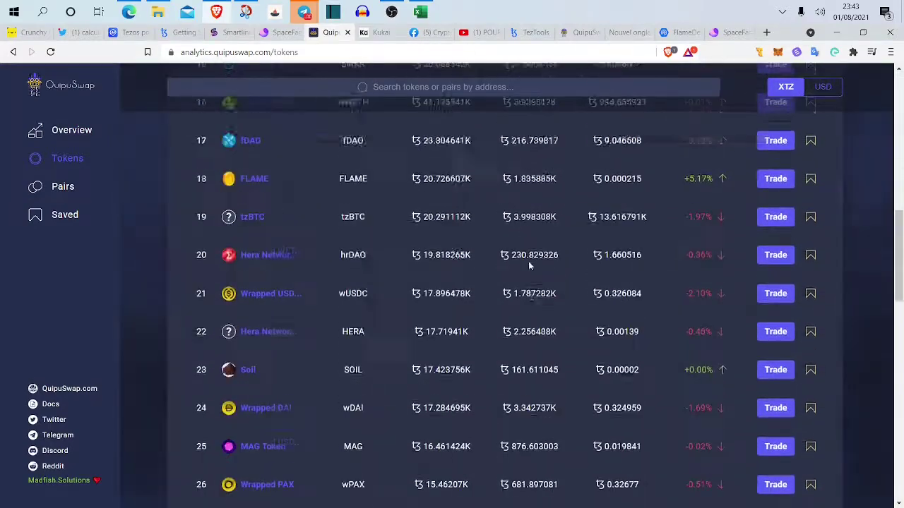
scroll(532, 266, down, 8)
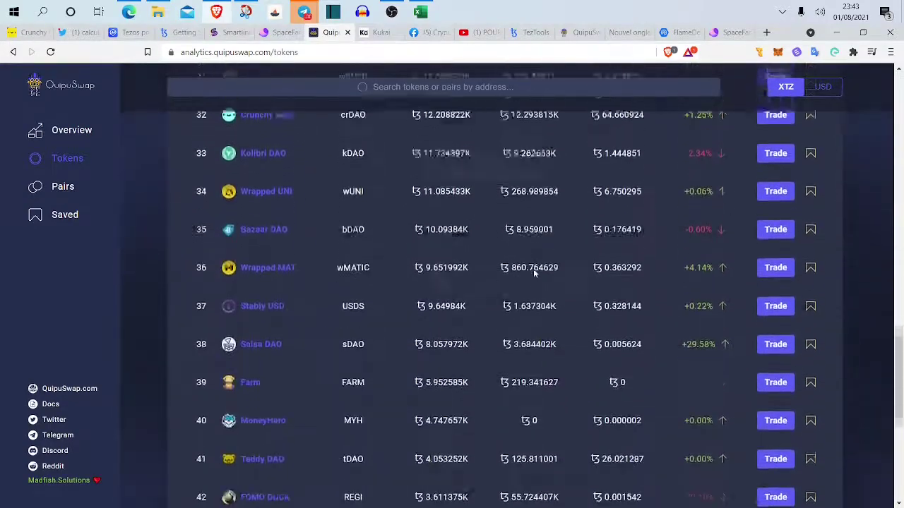
scroll(533, 274, down, 3)
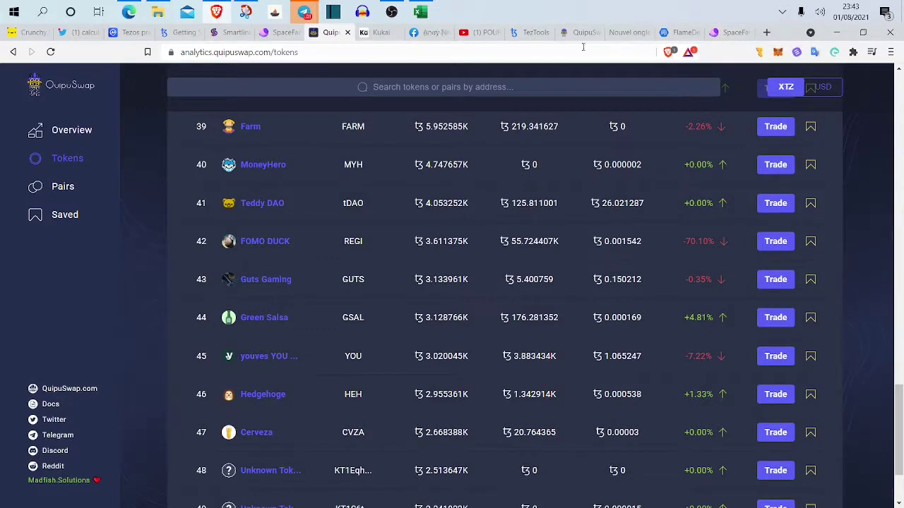
- Return to TezTools and browse the QuipuSwap tokens, comparing their prices, ratios and liquidity pools
click(526, 32)
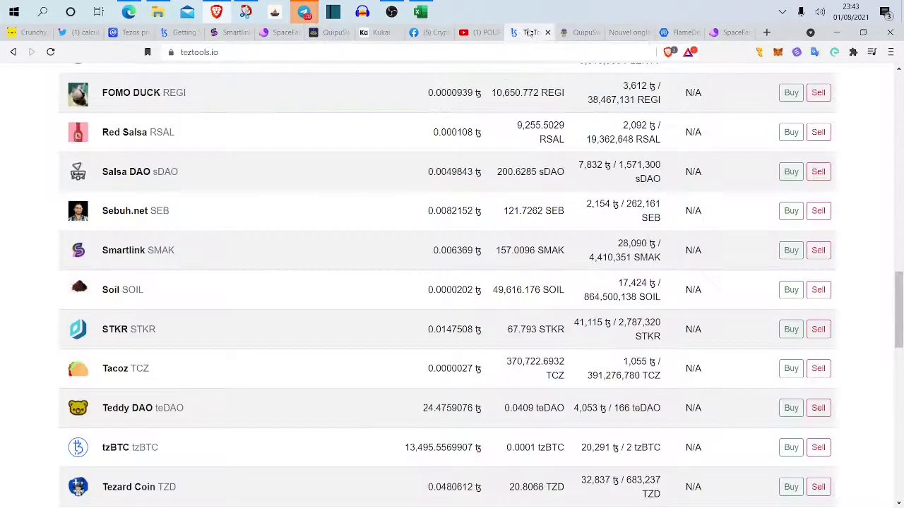
scroll(177, 265, up, 7)
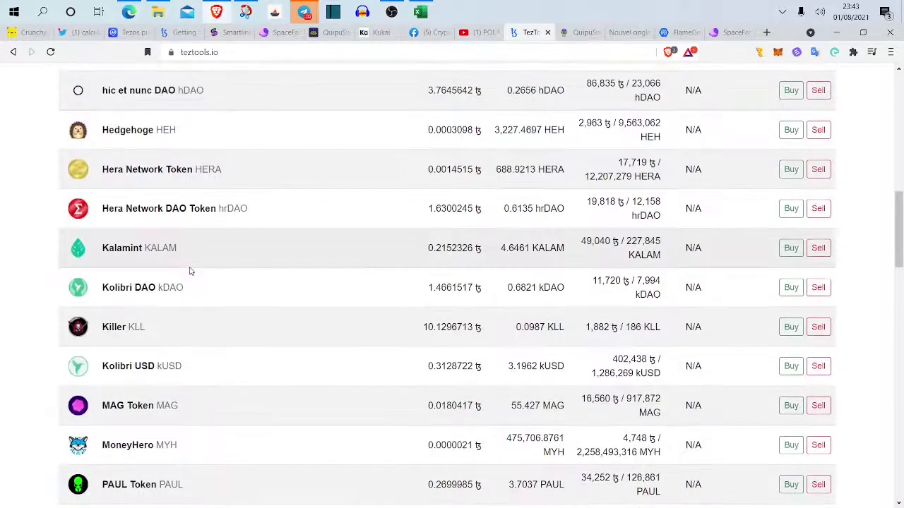
scroll(189, 271, up, 10)
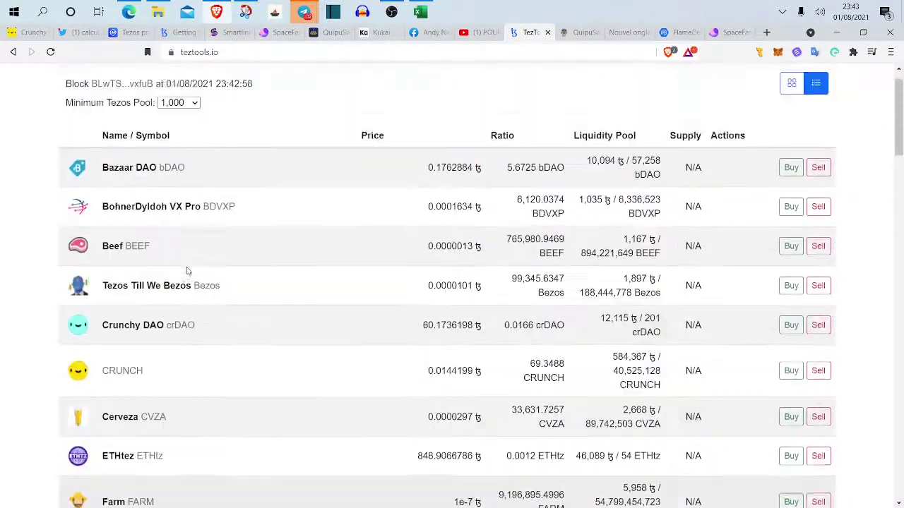
scroll(189, 273, down, 7)
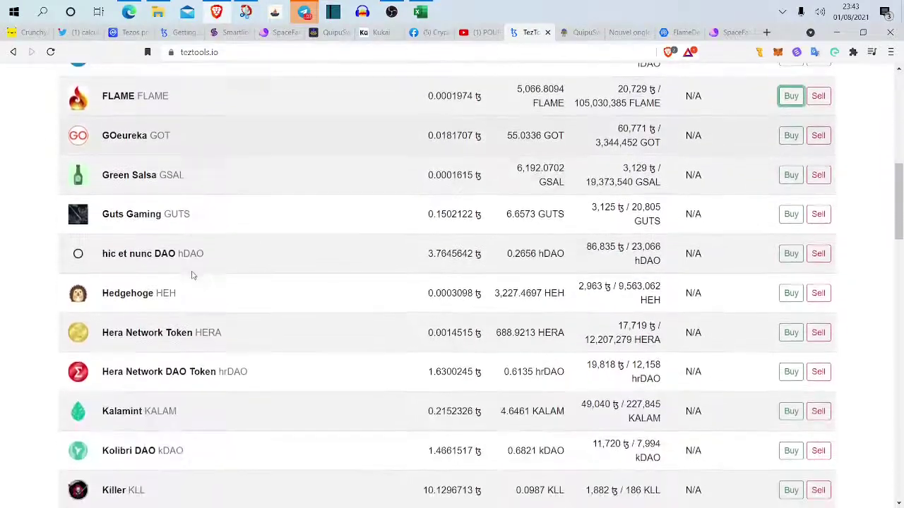
scroll(220, 358, down, 5)
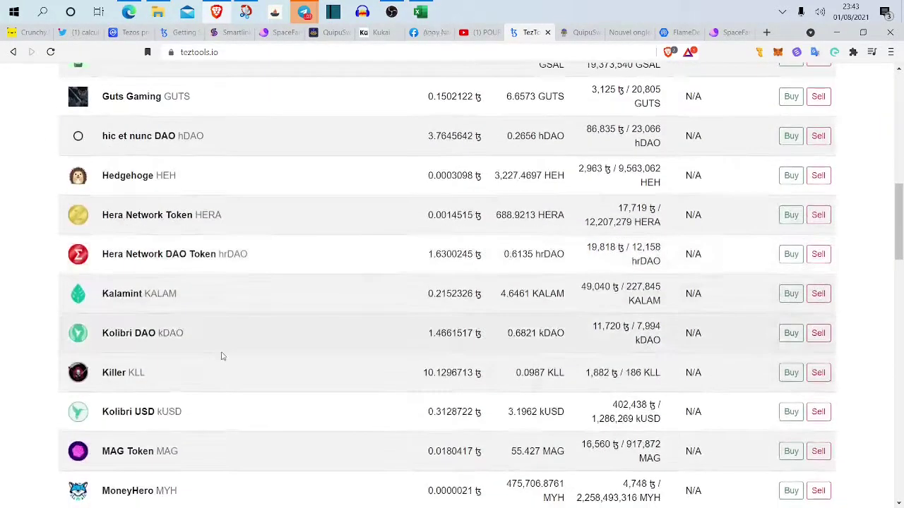
scroll(223, 354, down, 4)
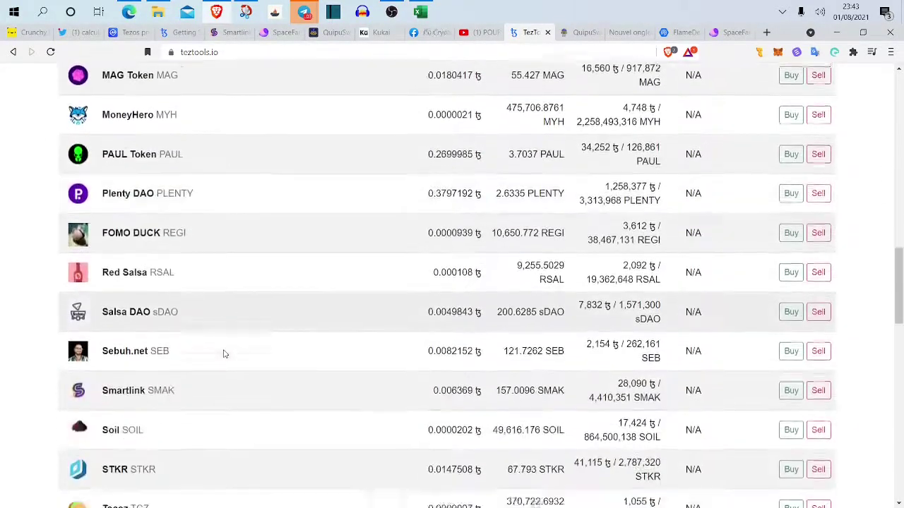
scroll(226, 353, up, 7)
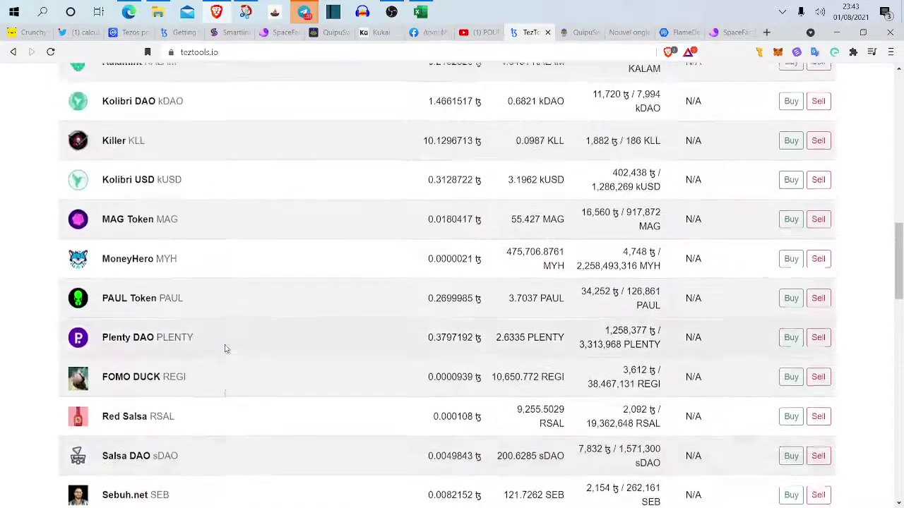
scroll(225, 348, up, 6)
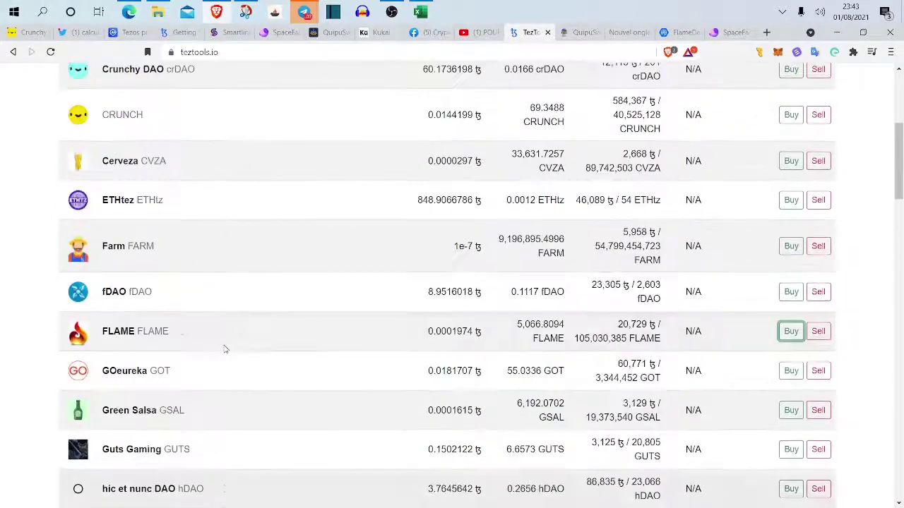
scroll(224, 350, up, 1)
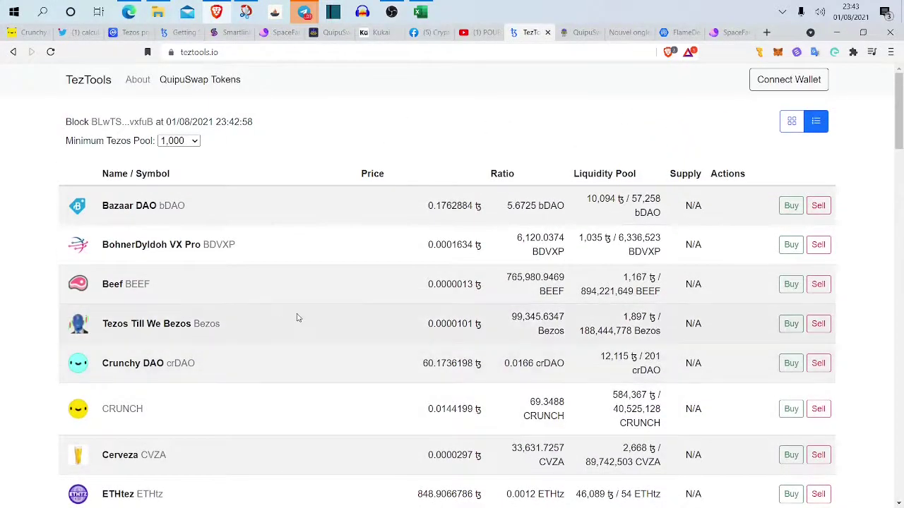
- Find FLAME in the TezTools token list and open its purchase form on QuipuSwap
scroll(295, 345, down, 2)
scroll(175, 370, down, 2)
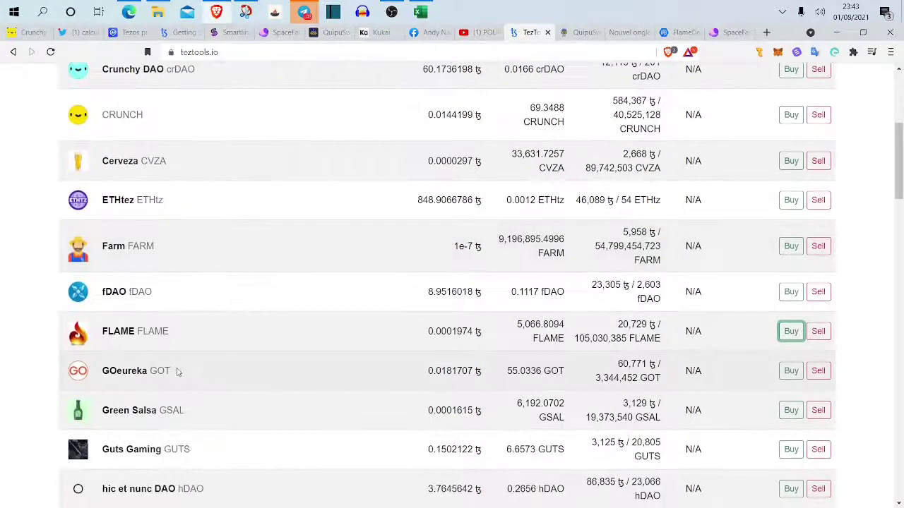
scroll(179, 370, down, 1)
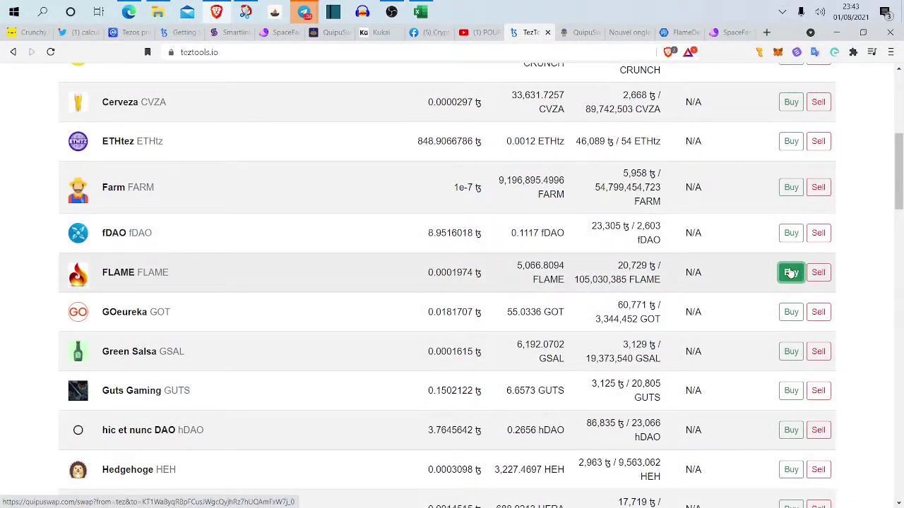
click(791, 273)
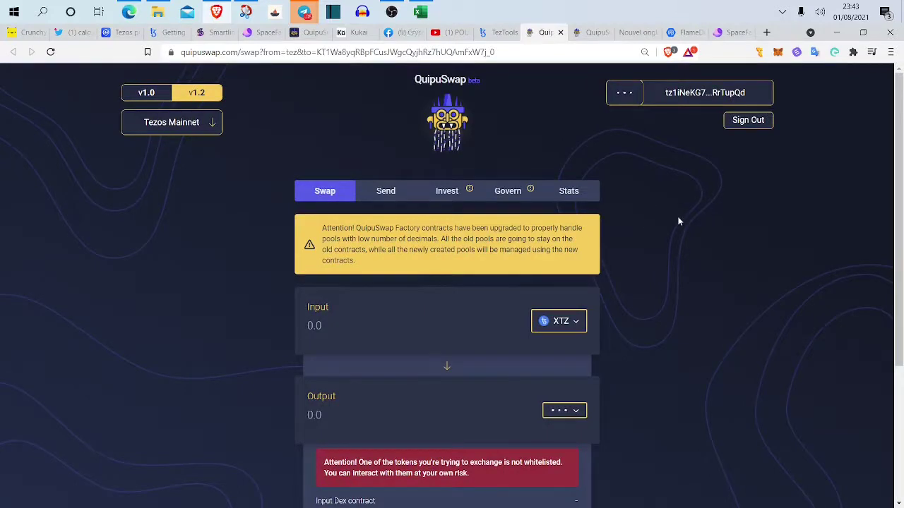
scroll(670, 226, down, 3)
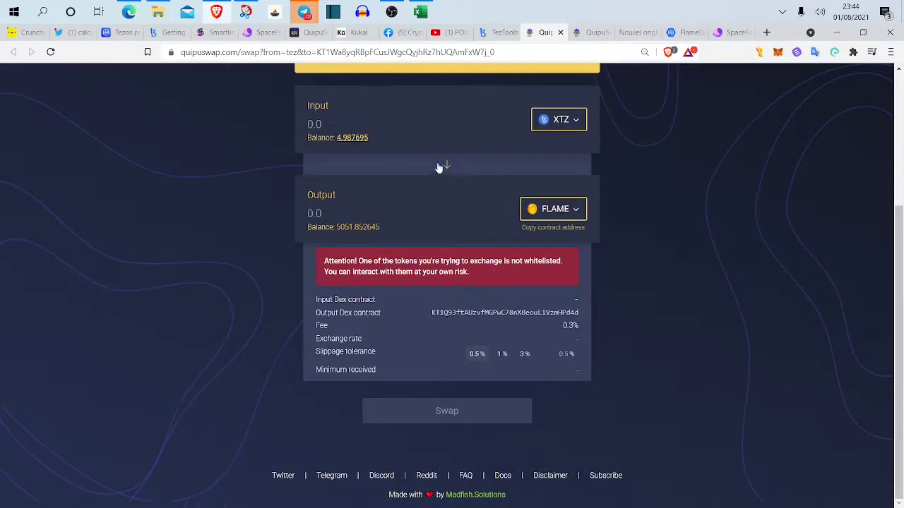
- Request a swap of 1 XTZ for FLAME on QuipuSwap and refuse the operation in Temple Wallet
click(397, 123)
text(1)
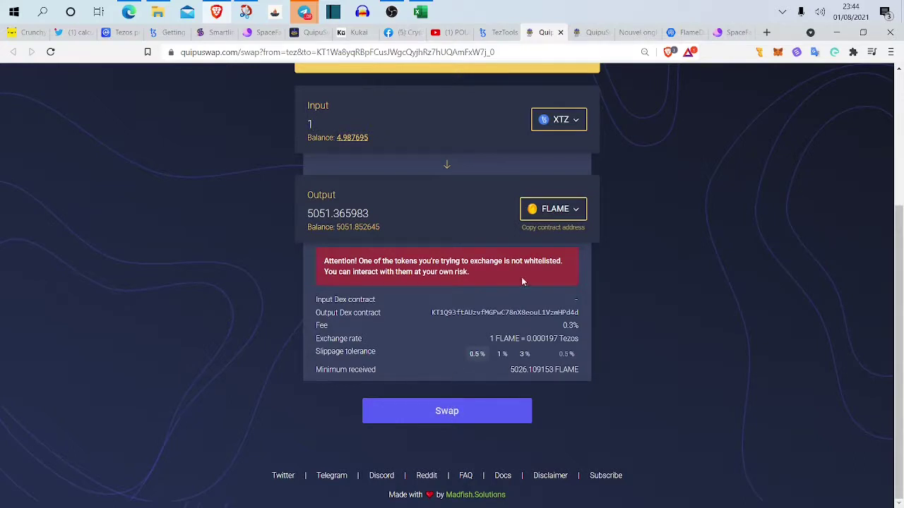
click(466, 418)
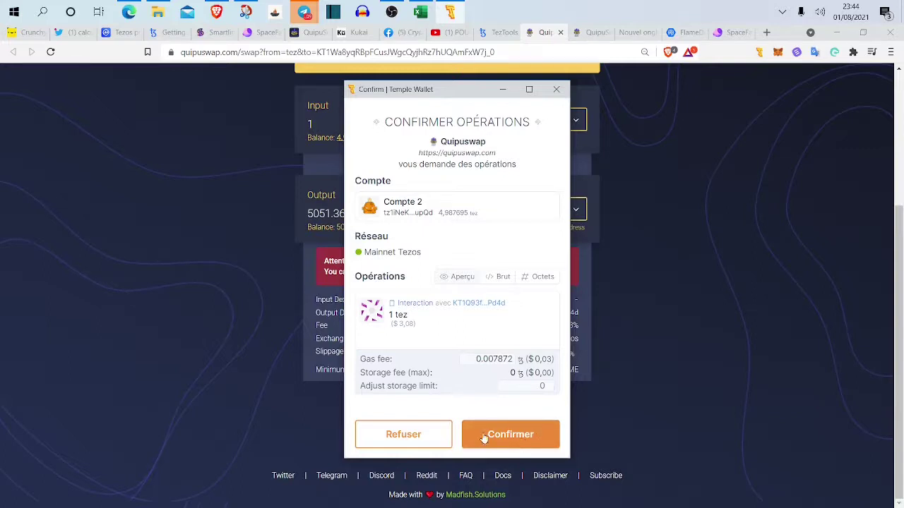
click(415, 438)
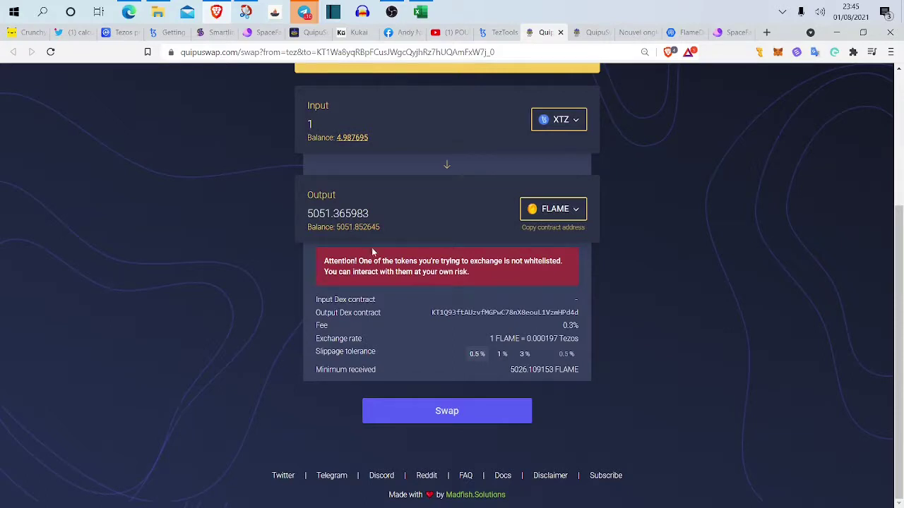
scroll(400, 245, up, 2)
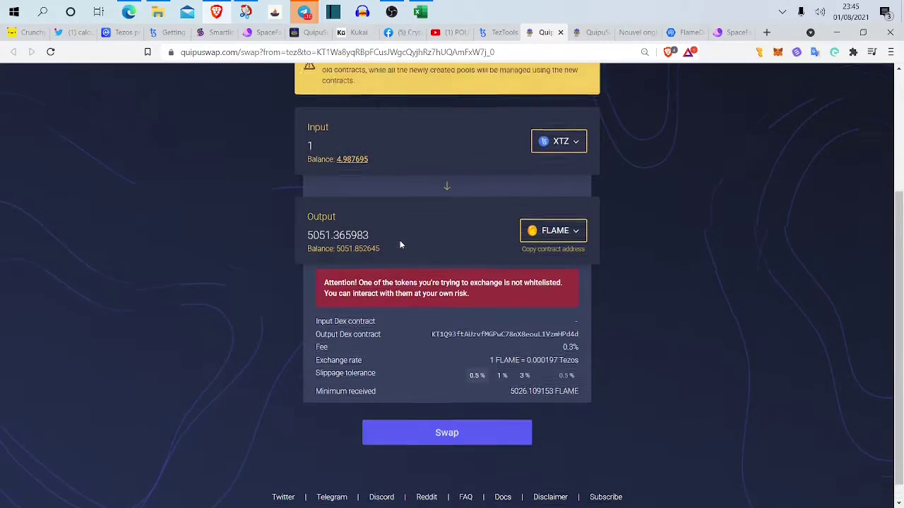
scroll(404, 247, up, 2)
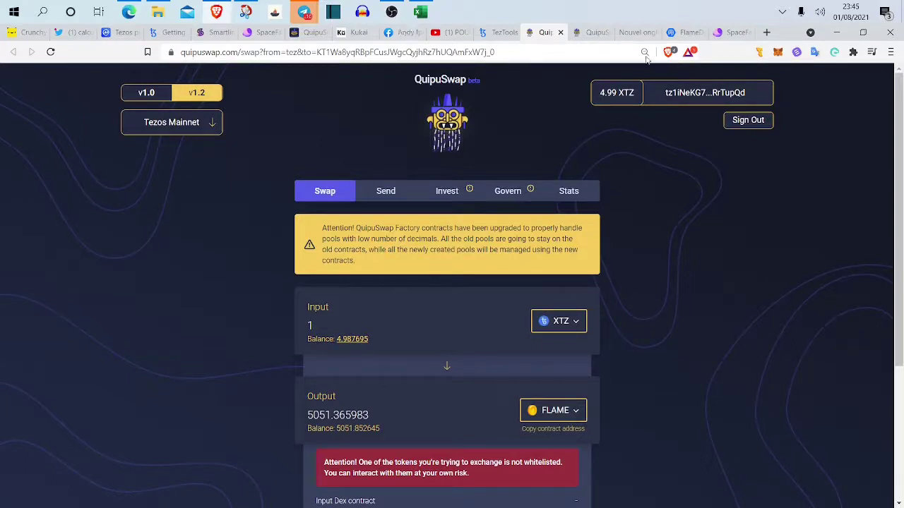
- View FlameDeFi's DappRadar page, and switch to Telegram to review the useful project links shared in the TEZOS Côted'IvoireX Ejara group
click(686, 32)
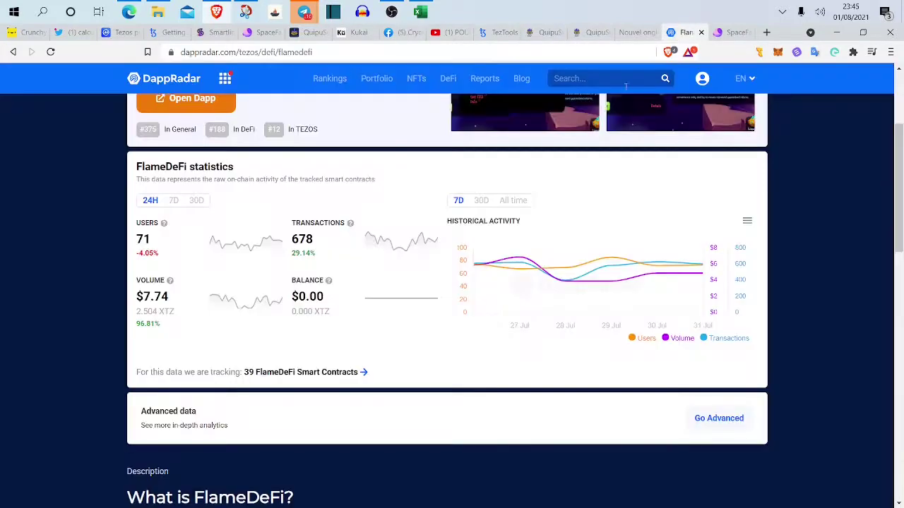
scroll(457, 252, up, 3)
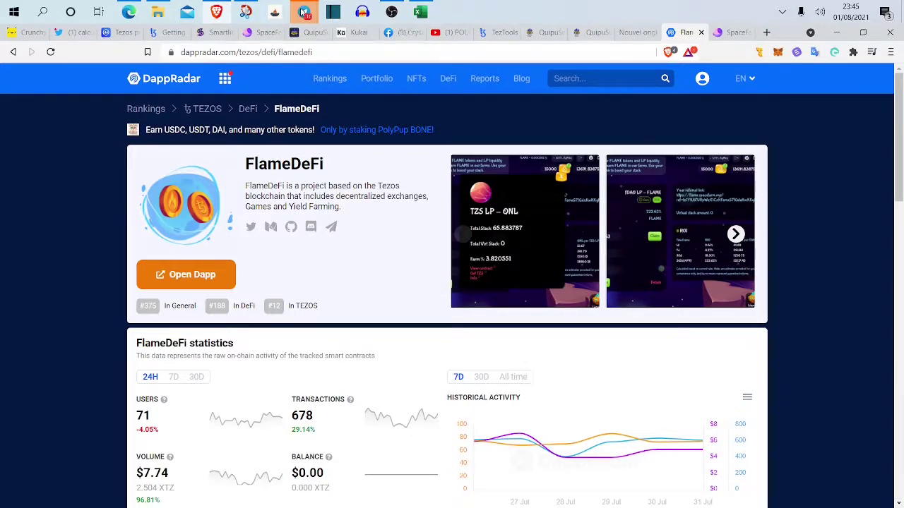
mouse_move(304, 14)
click(260, 75)
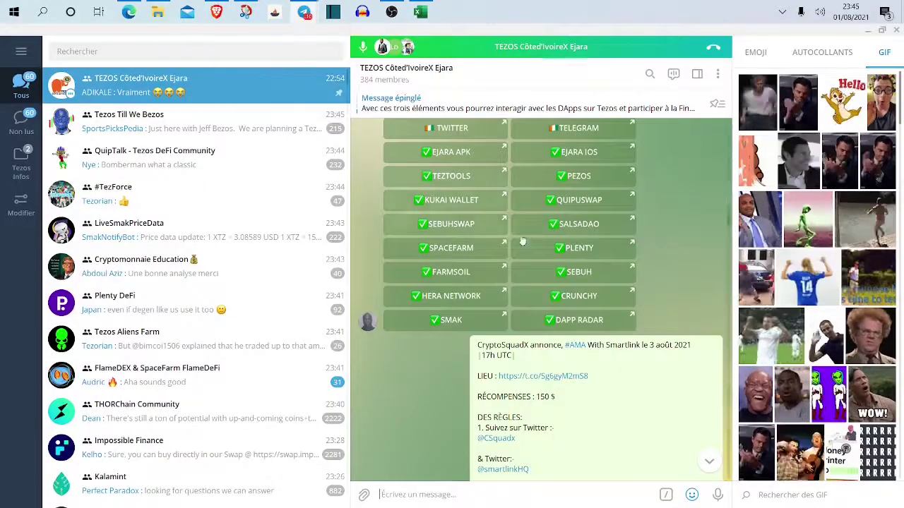
scroll(521, 226, up, 2)
scroll(521, 226, down, 3)
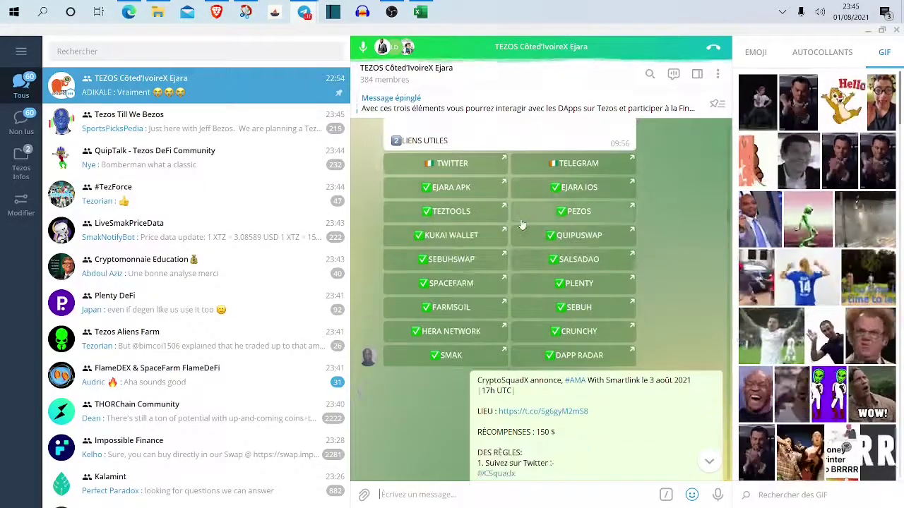
scroll(522, 225, up, 3)
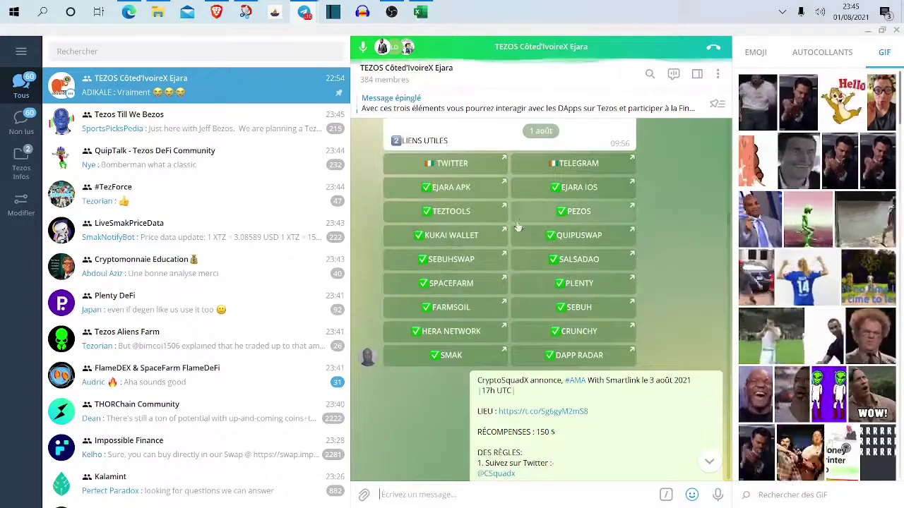
scroll(515, 224, down, 1)
scroll(513, 224, up, 1)
scroll(513, 223, up, 1)
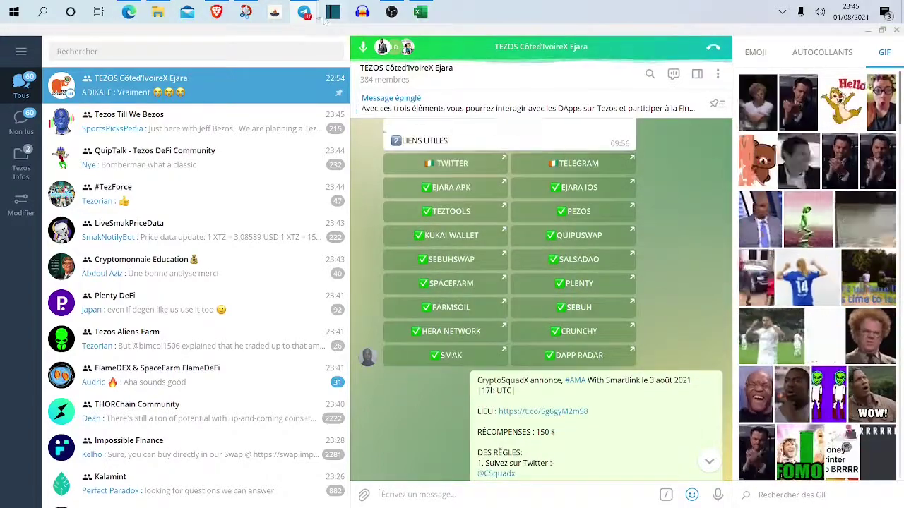
- Switch back to the browser and examine the FlameDeFi statistics and project summary on DappRadar
click(216, 11)
scroll(462, 244, down, 2)
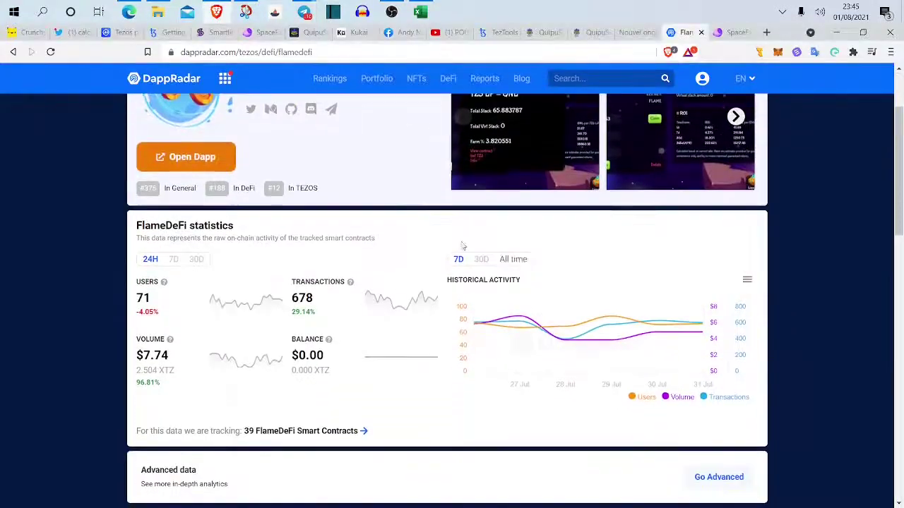
scroll(360, 221, up, 2)
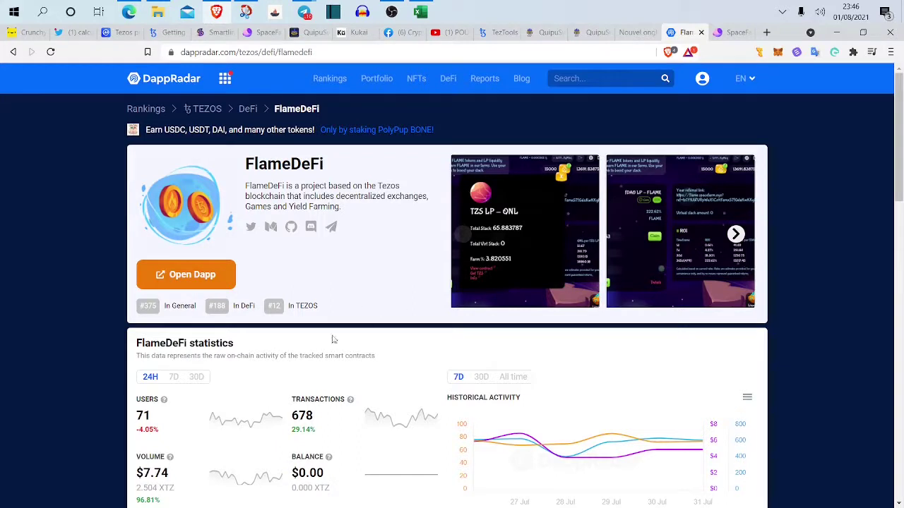
- Go back to DappRadar's Tezos rankings and browse the listed dapps by category, balance, users and volume
click(14, 54)
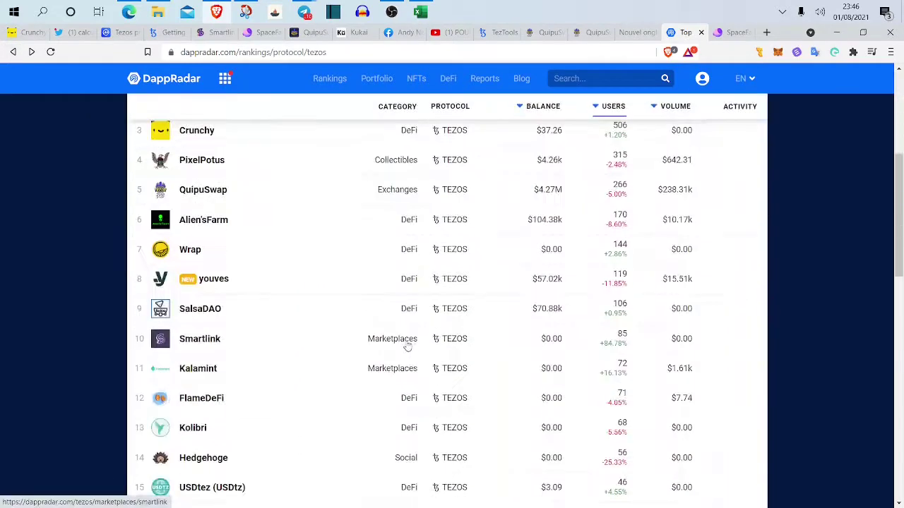
scroll(327, 360, down, 4)
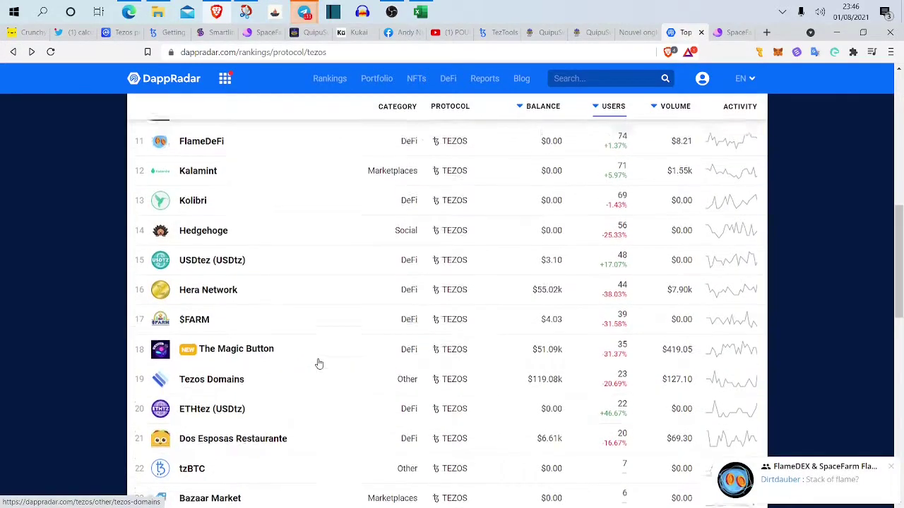
scroll(319, 364, up, 2)
scroll(319, 363, up, 2)
scroll(322, 365, up, 2)
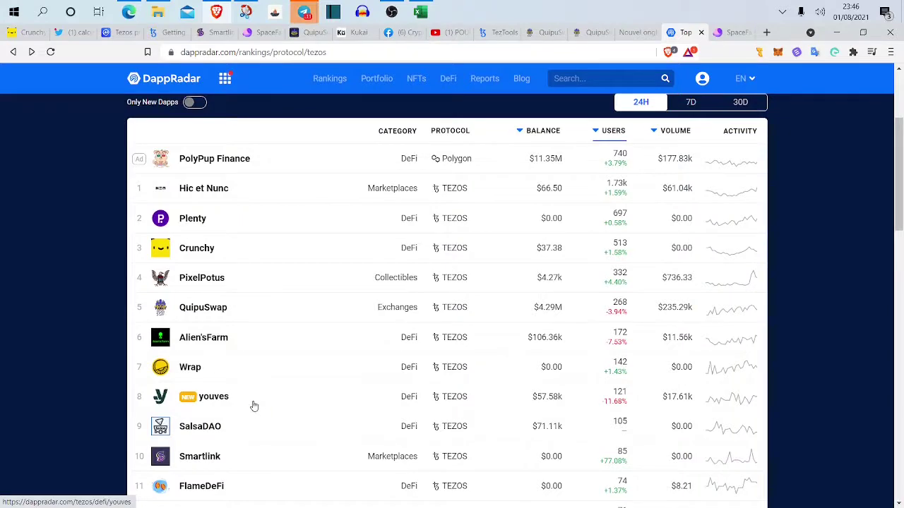
scroll(253, 404, down, 1)
scroll(254, 399, down, 1)
scroll(255, 402, down, 1)
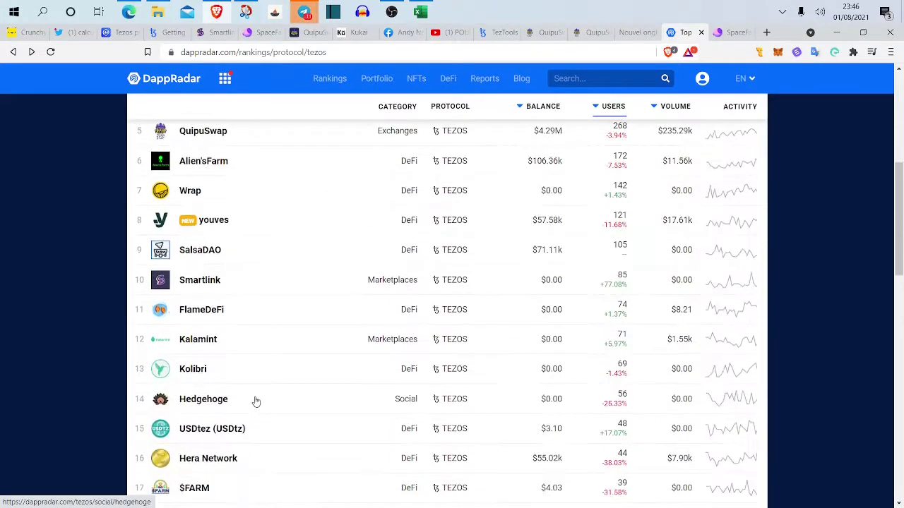
- Look through the remaining dapps in DappRadar's Tezos rankings and open the FlameDeFi project page
scroll(242, 421, down, 1)
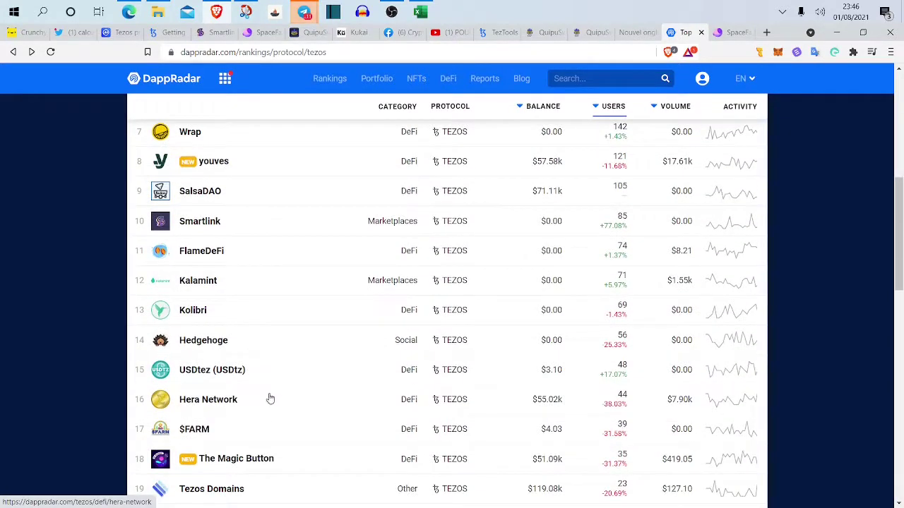
scroll(248, 424, down, 1)
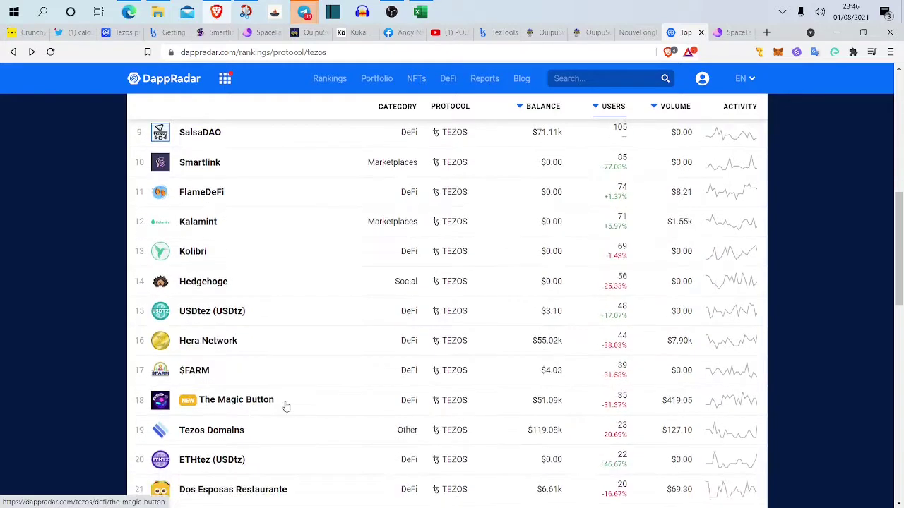
scroll(288, 407, down, 1)
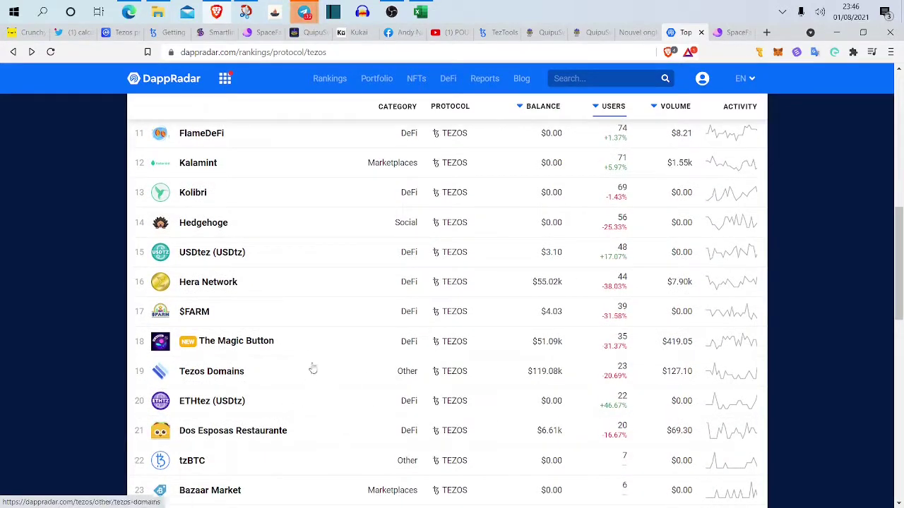
scroll(310, 381, down, 2)
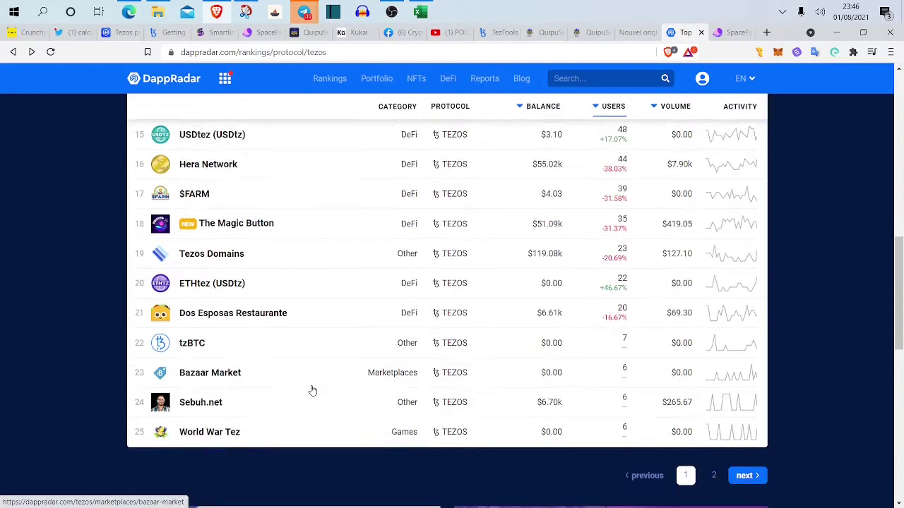
scroll(312, 388, up, 1)
scroll(312, 391, up, 3)
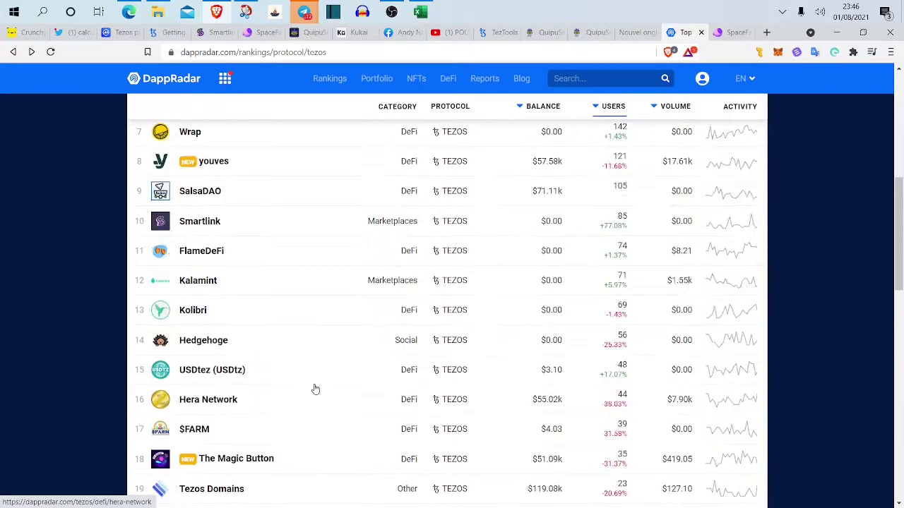
scroll(316, 389, up, 3)
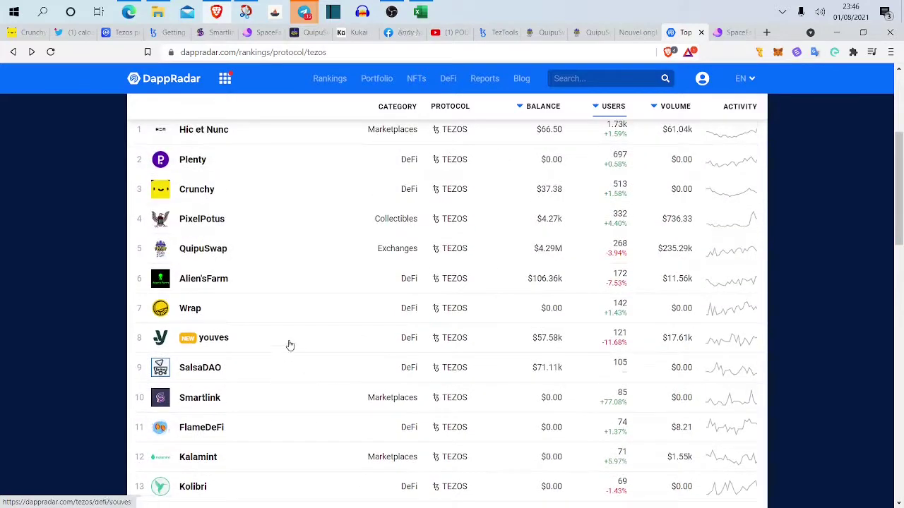
scroll(284, 349, down, 1)
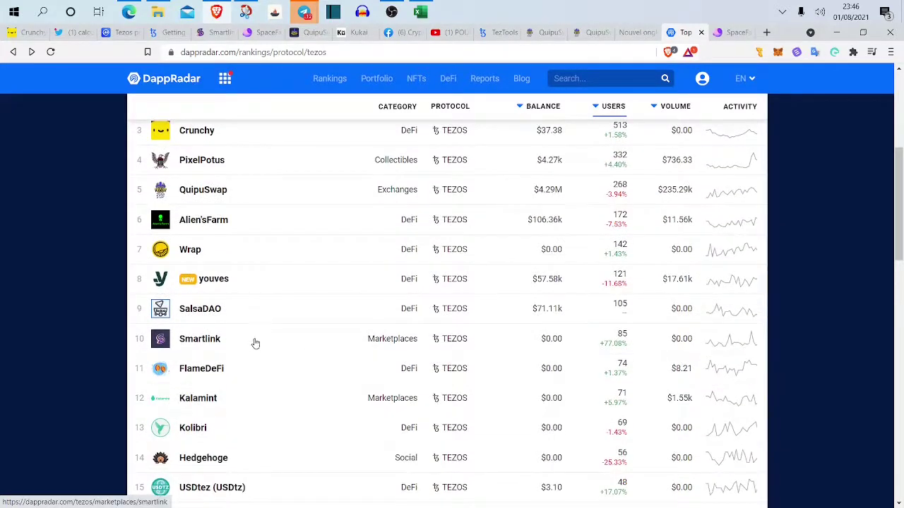
click(203, 370)
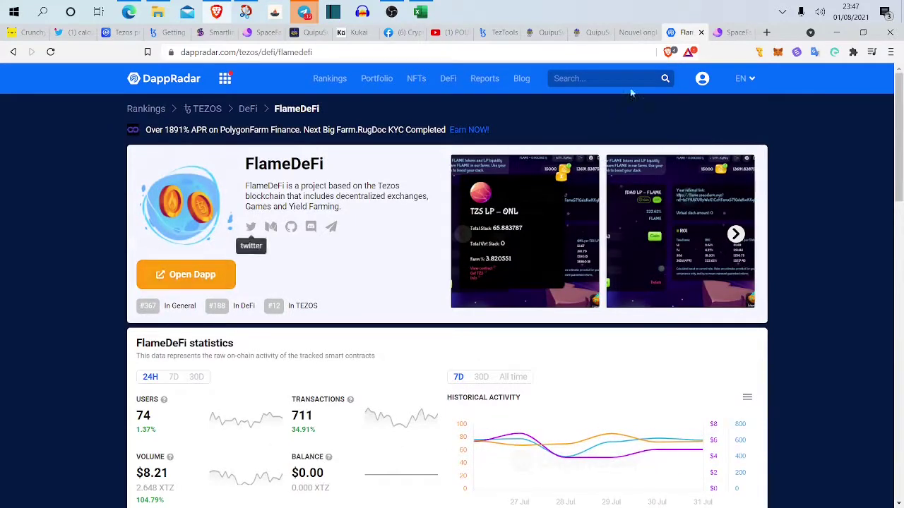
- Switch to the Space Farm site, open its Farm section and review the available token and LP farms
click(730, 33)
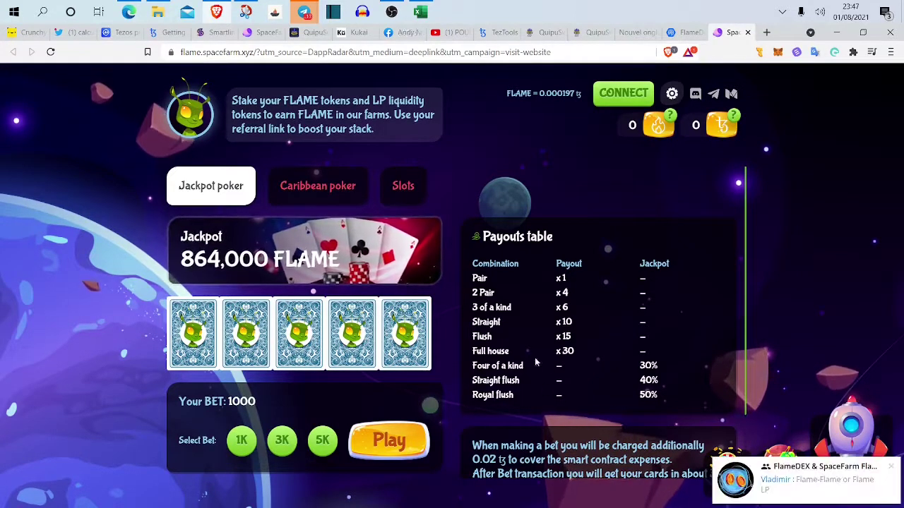
click(851, 424)
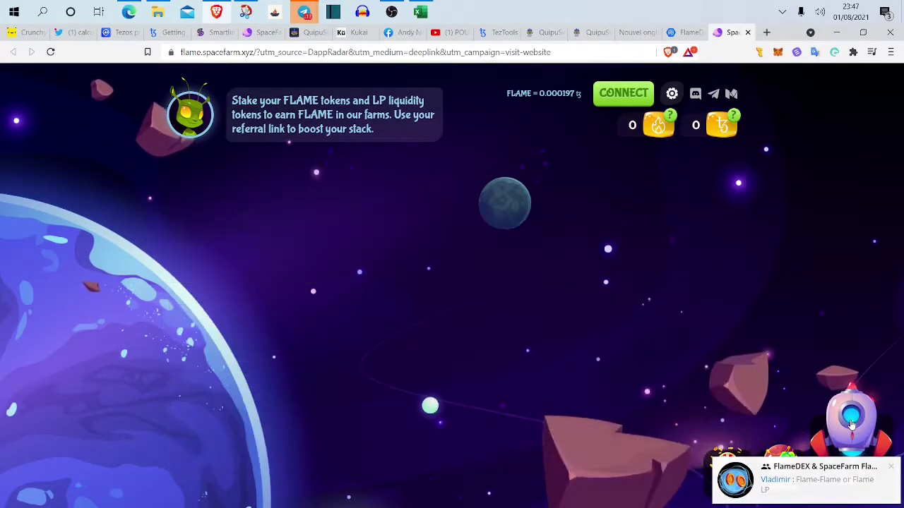
mouse_move(852, 424)
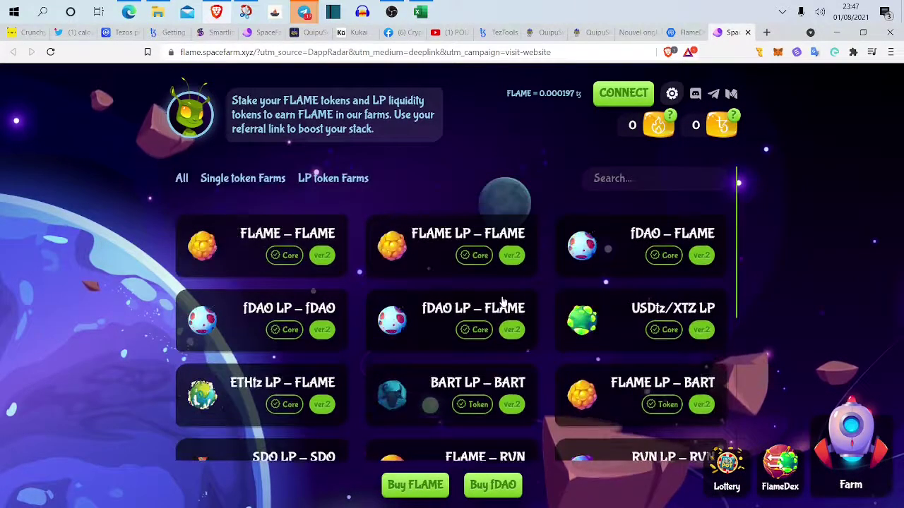
scroll(655, 319, down, 4)
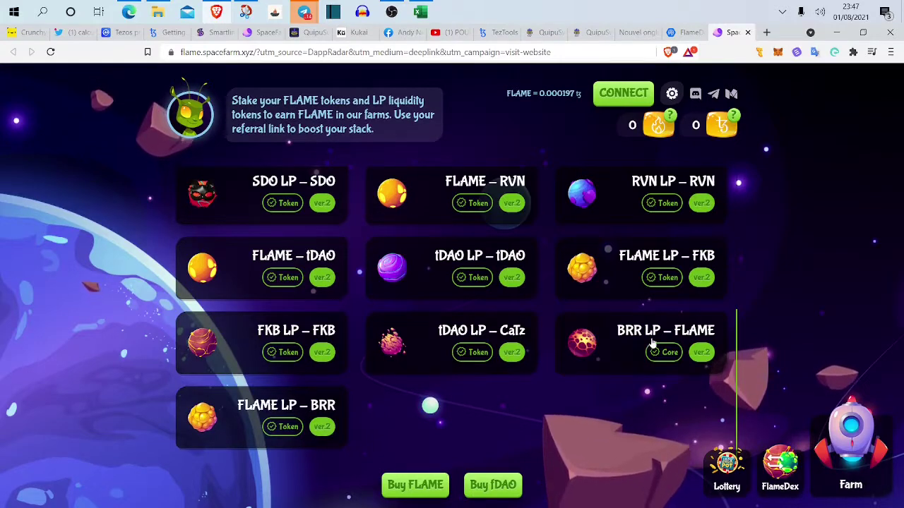
scroll(653, 342, up, 4)
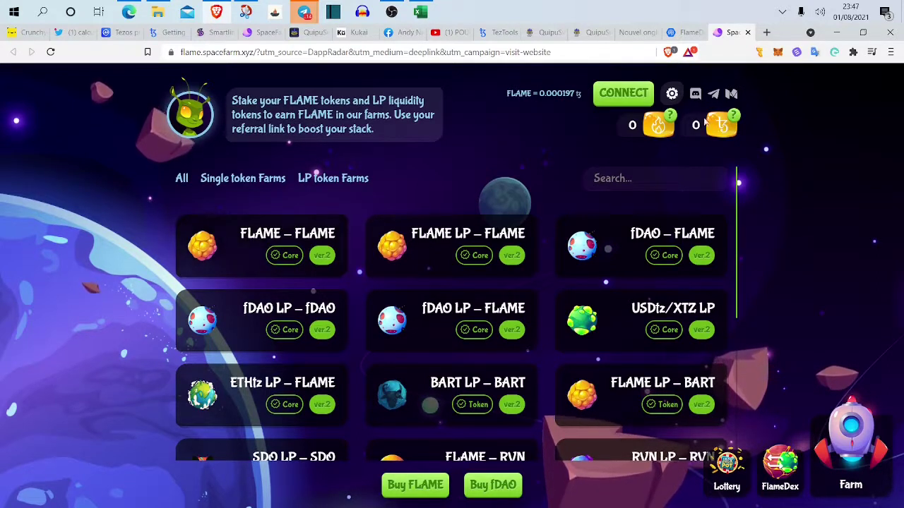
- Connect Space Farm to Temple Wallet using Compte 2 on Mainnet Tezos, and point out the FLAME and tez balances
click(622, 94)
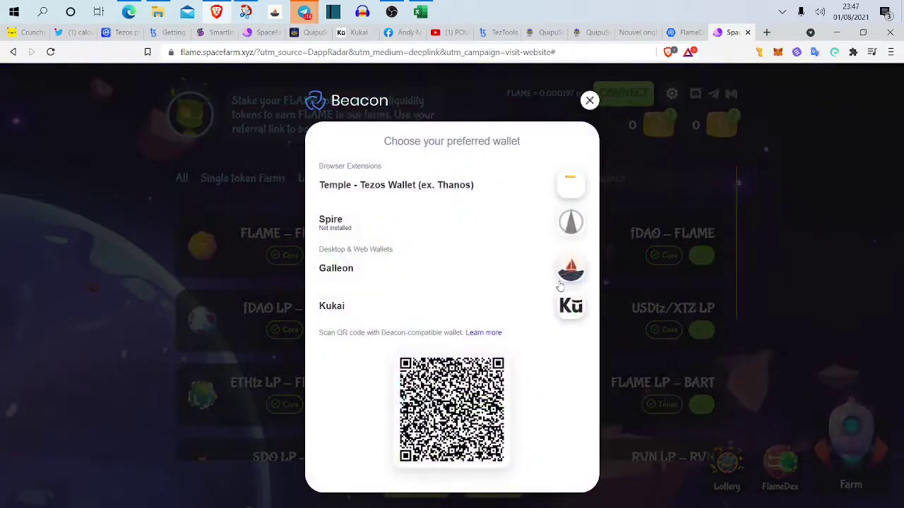
click(472, 186)
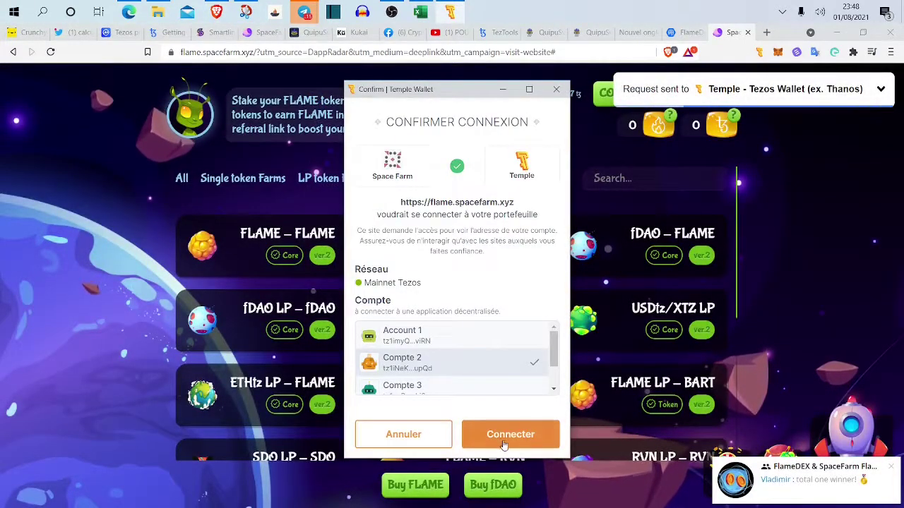
click(510, 435)
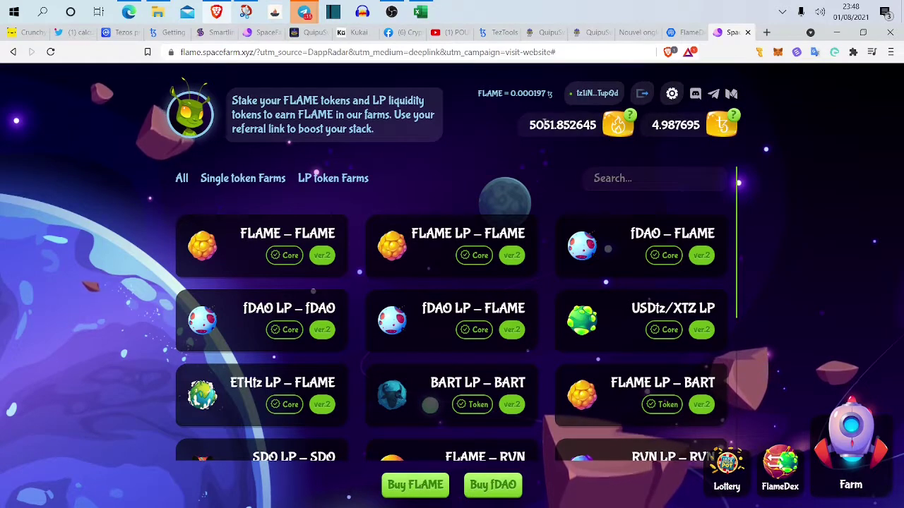
triple_click(600, 136)
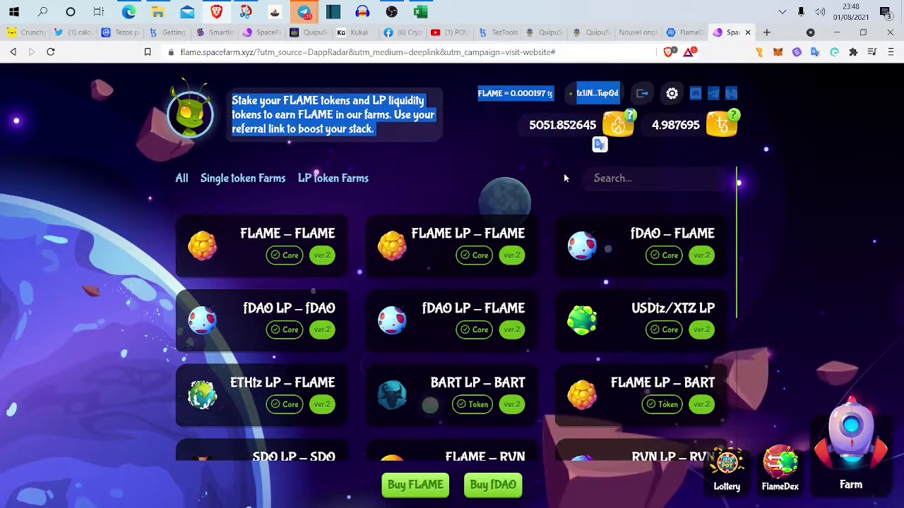
click(673, 135)
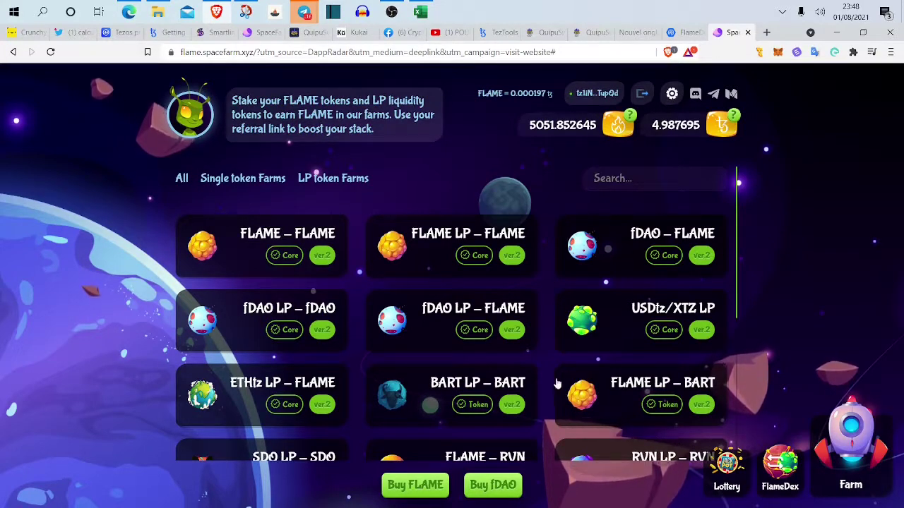
- Play the lottery's Slots game with a bet of 1000, approve the operation in Temple Wallet and check the FLAME balance
scroll(440, 412, down, 1)
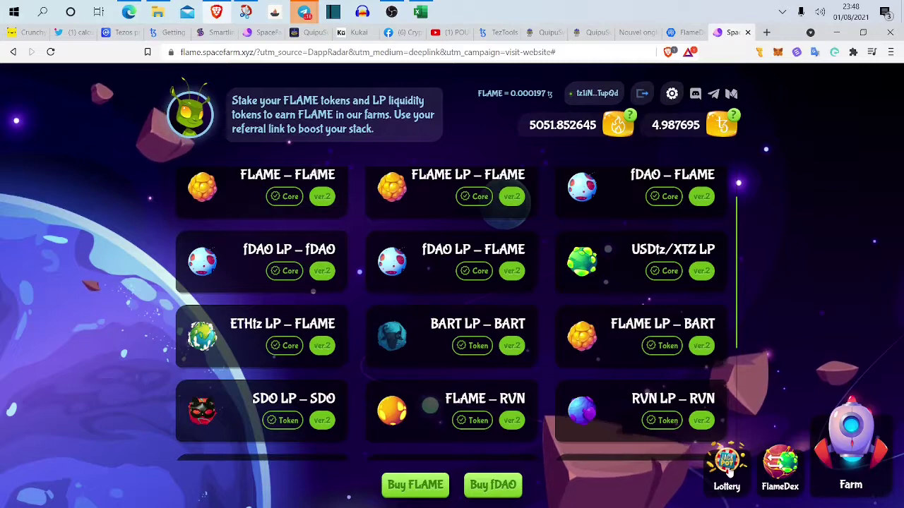
click(727, 477)
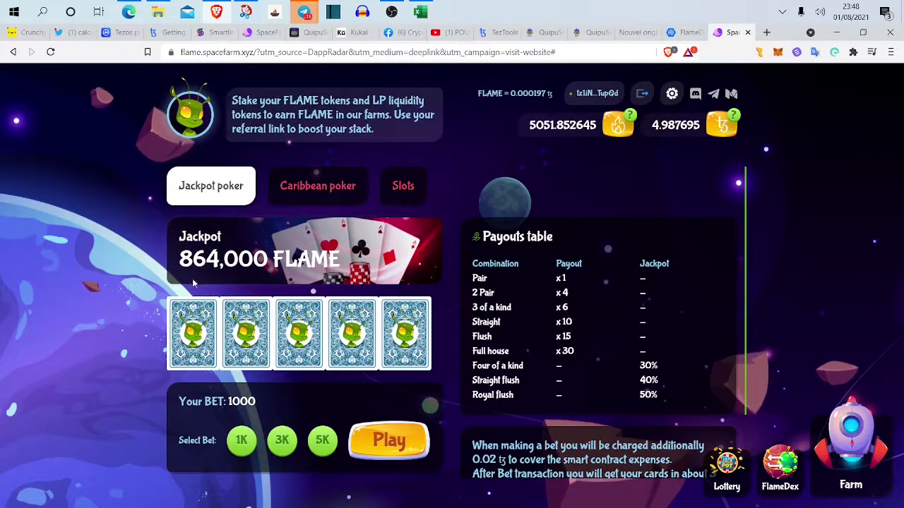
click(403, 186)
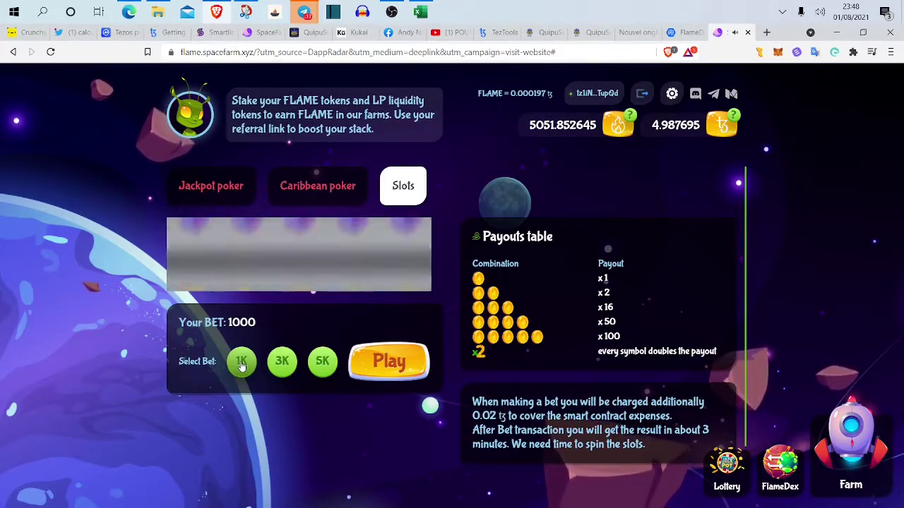
click(374, 363)
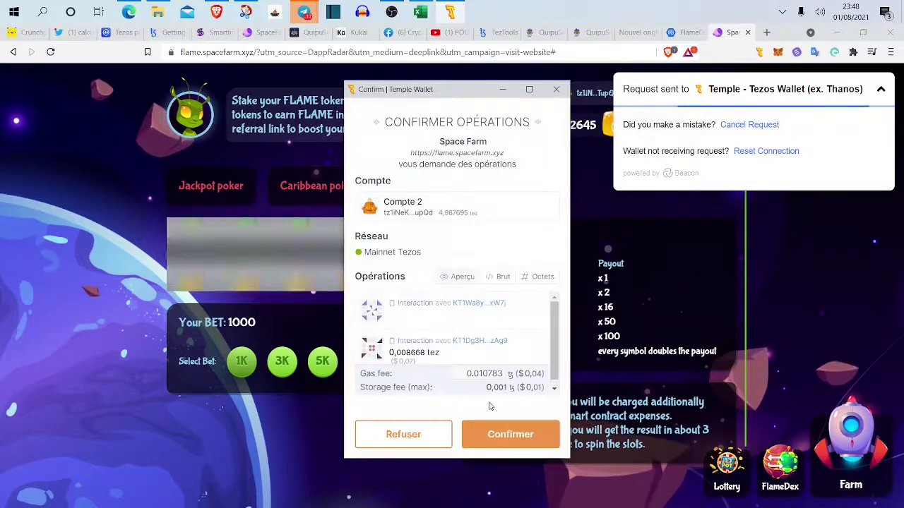
click(502, 438)
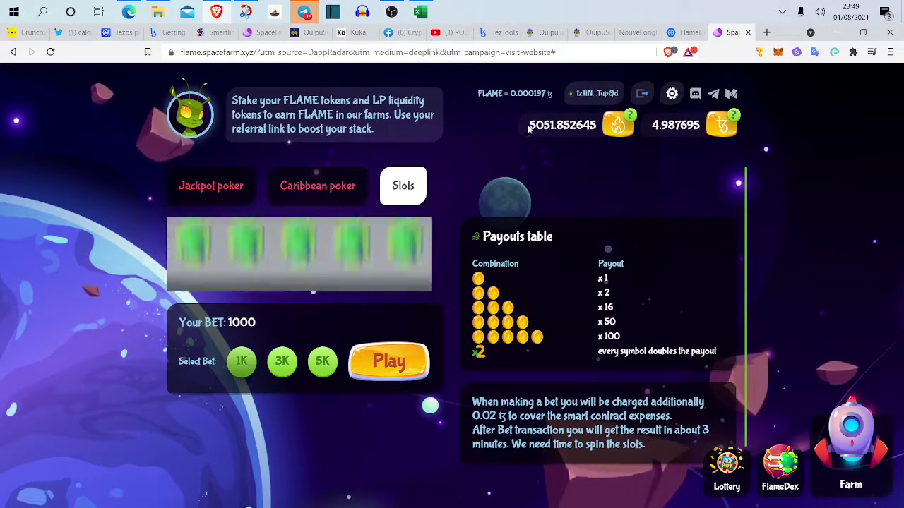
drag(526, 133, 575, 127)
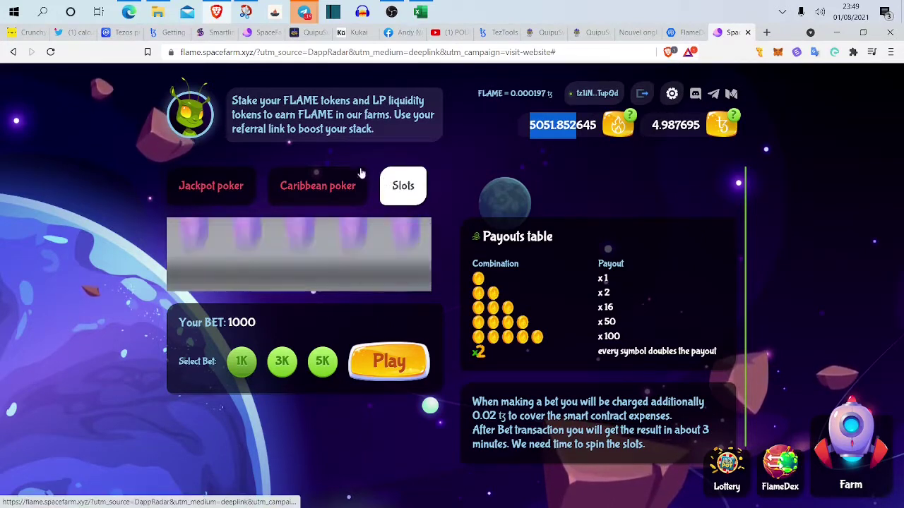
- Switch to the TEZOS Côted'IvoireX Ejara call in Telegram, return to Space Farm in the browser and recheck the FLAME balance
click(306, 14)
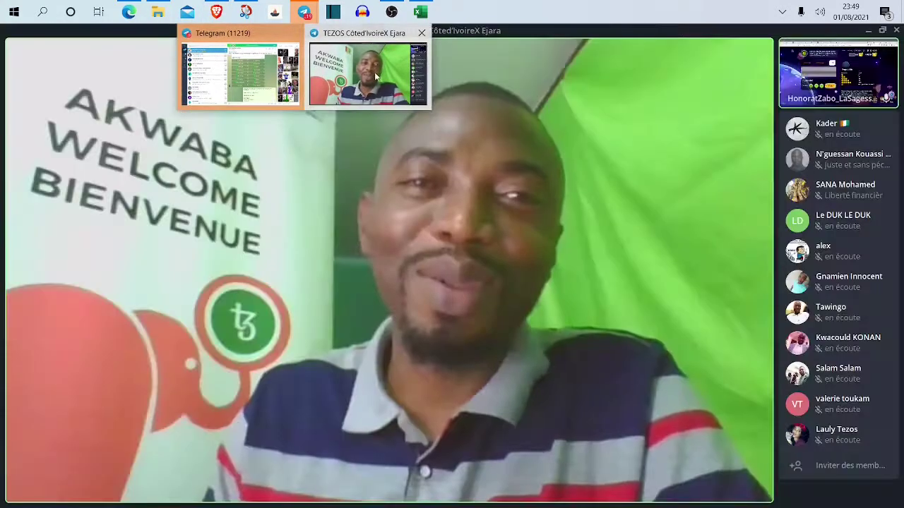
click(375, 74)
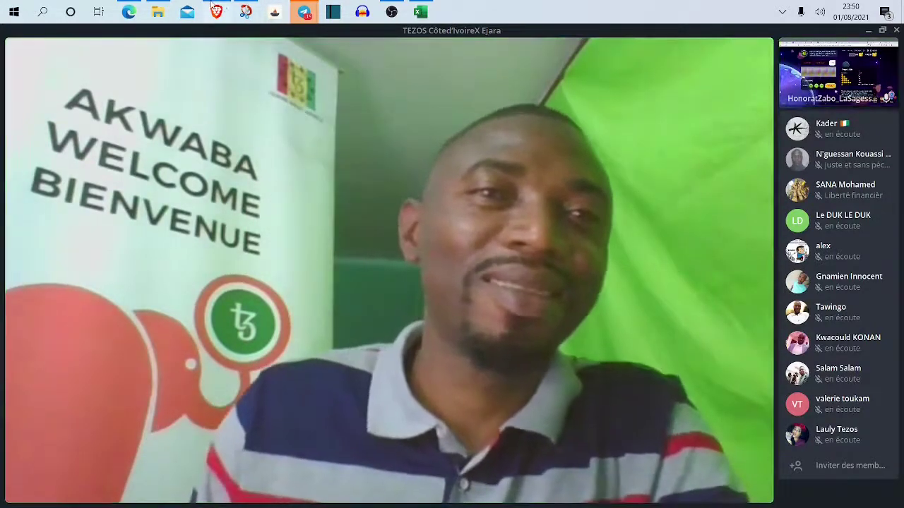
click(216, 11)
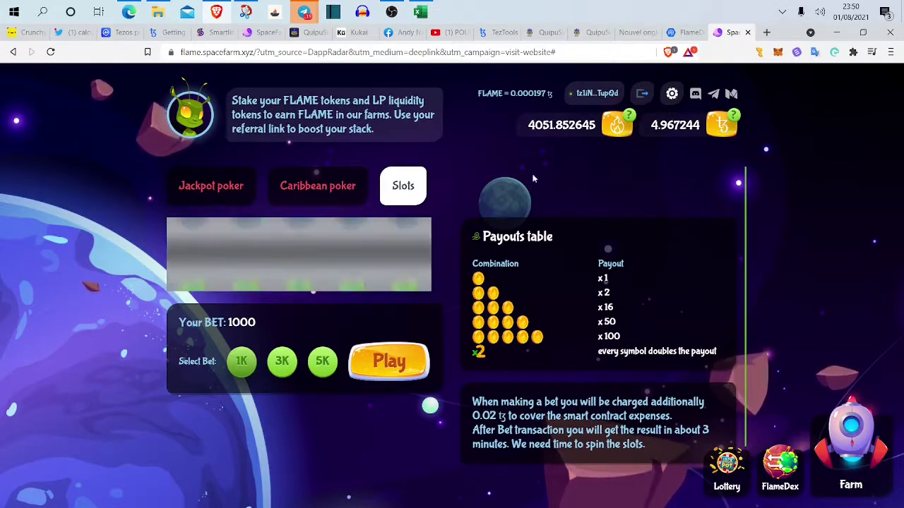
drag(529, 125, 569, 125)
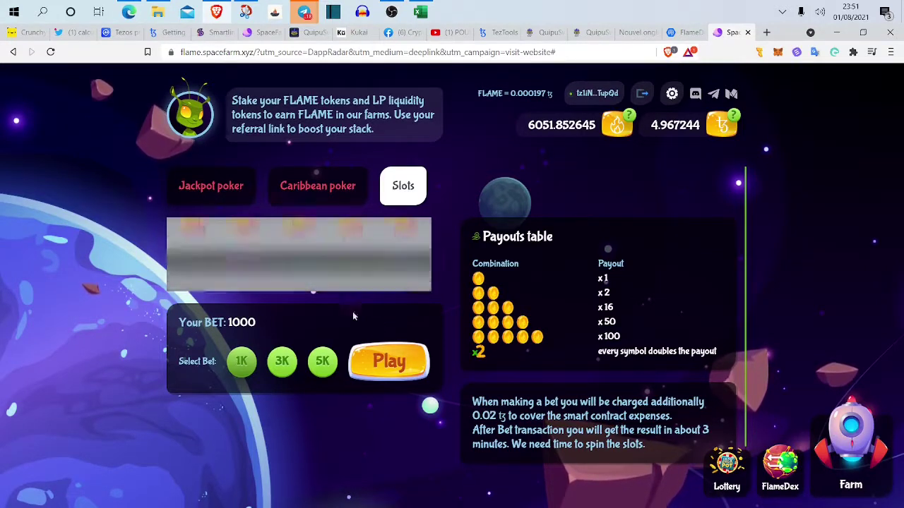
- Bring up the TEZOS Côted'IvoireX Ejara video call in Telegram to talk with the participants
mouse_move(306, 14)
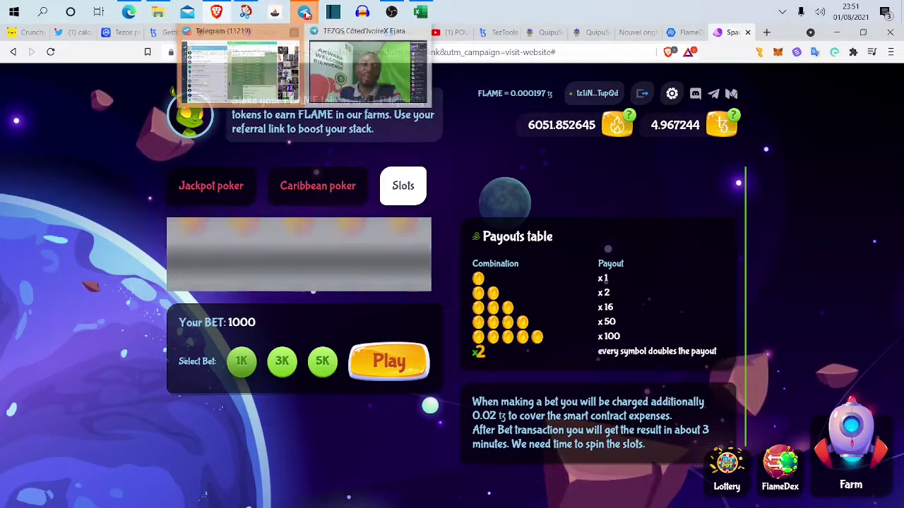
click(381, 80)
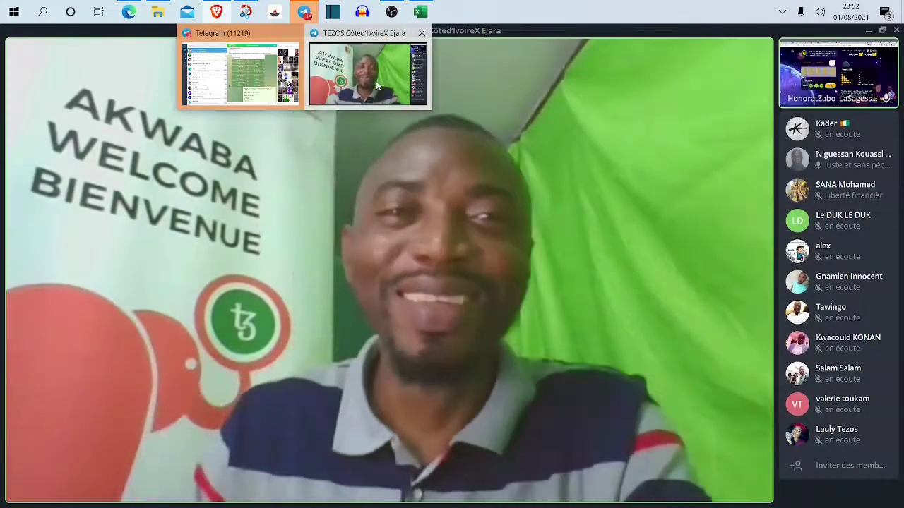
click(373, 80)
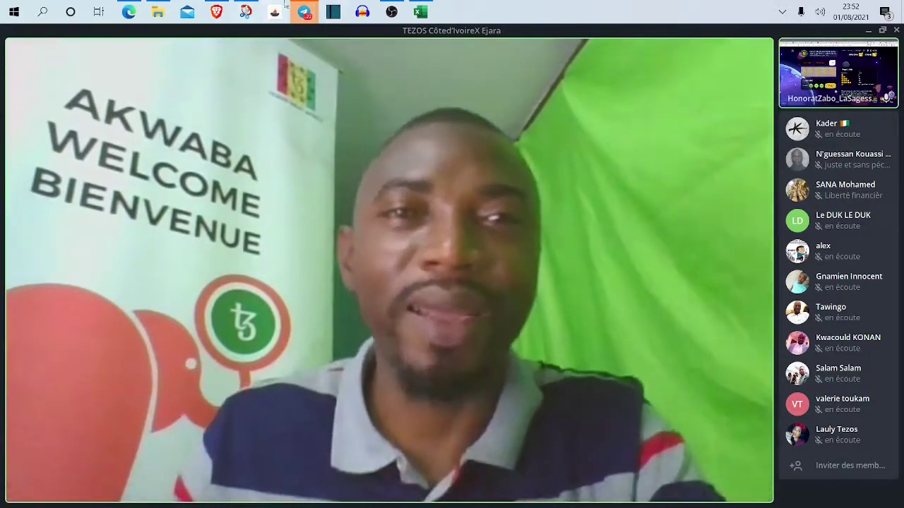
mouse_move(302, 12)
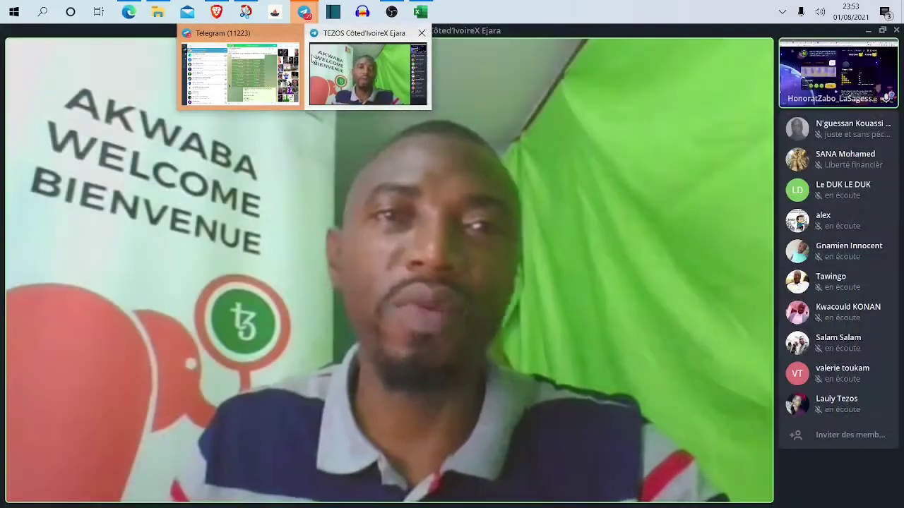
mouse_move(297, 74)
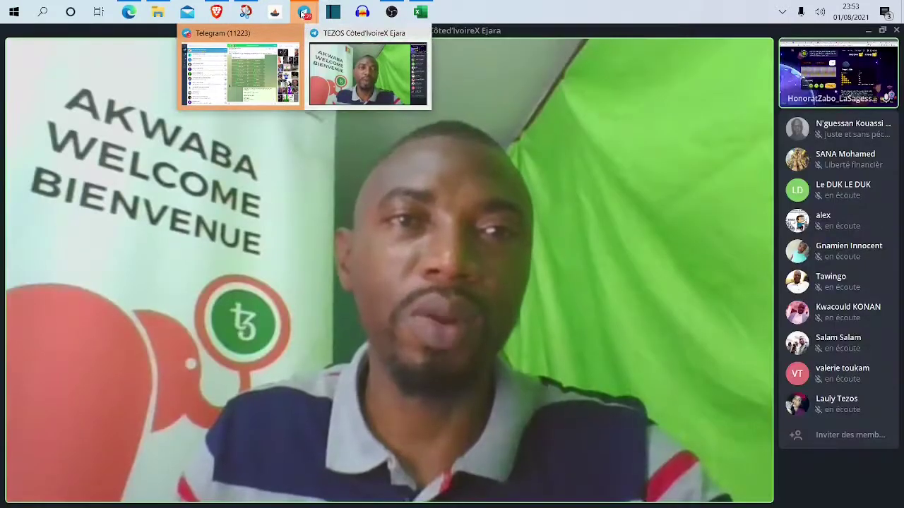
- Return to Space Farm in the browser and select the FLAME – FLAME farm from the Farm section
click(216, 11)
scroll(247, 267, up, 1)
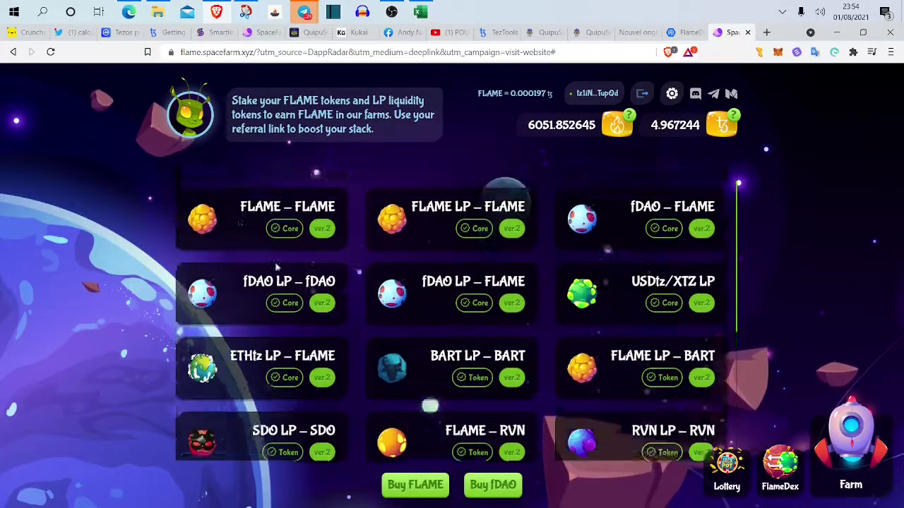
click(241, 257)
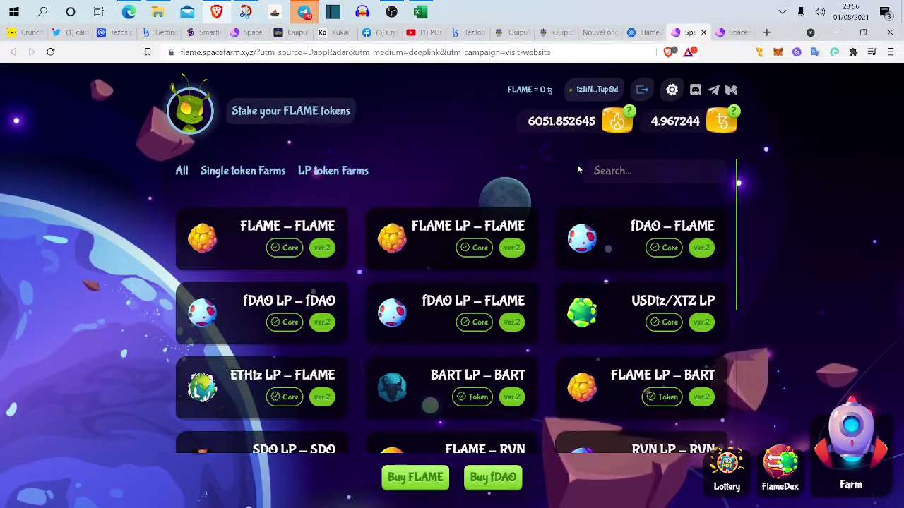
- Open the FLAME LP – FLAME farm in Space Farm and review the XTZ to FLAME swap page on QuipuSwap
click(427, 251)
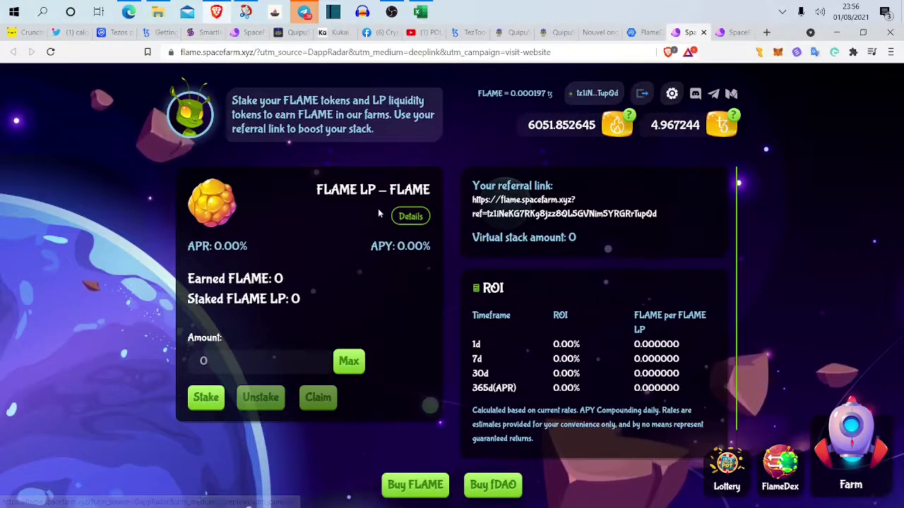
click(557, 33)
scroll(531, 233, down, 1)
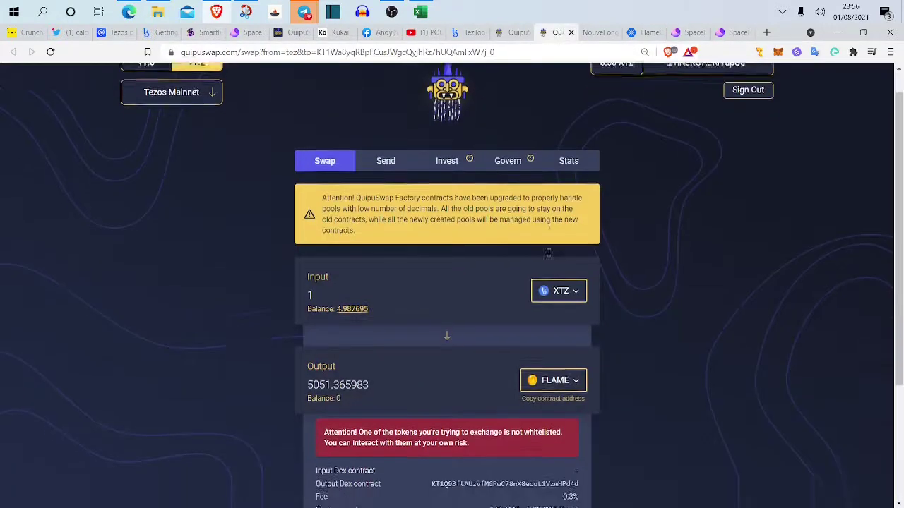
scroll(531, 233, up, 1)
scroll(502, 248, down, 3)
scroll(501, 248, up, 3)
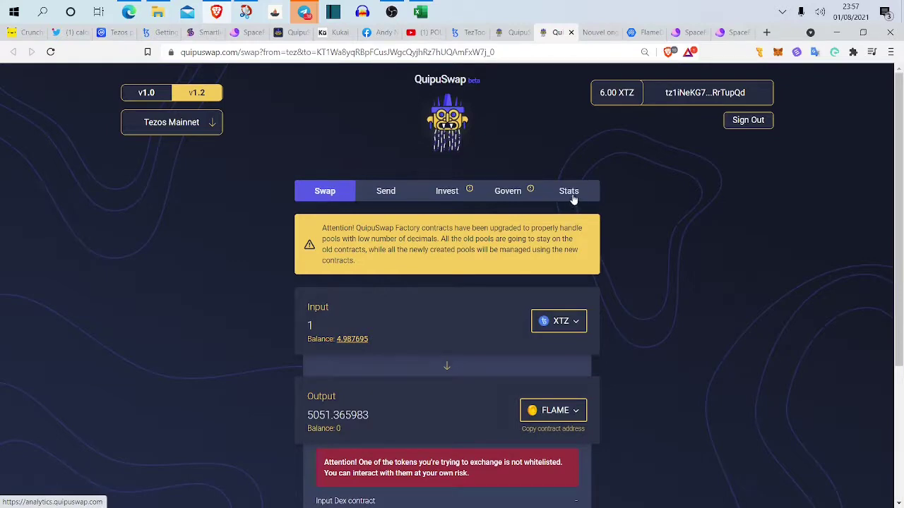
- Check the token list in QuipuSwap analytics and return to the XTZ to FLAME swap page
click(286, 32)
scroll(746, 100, up, 7)
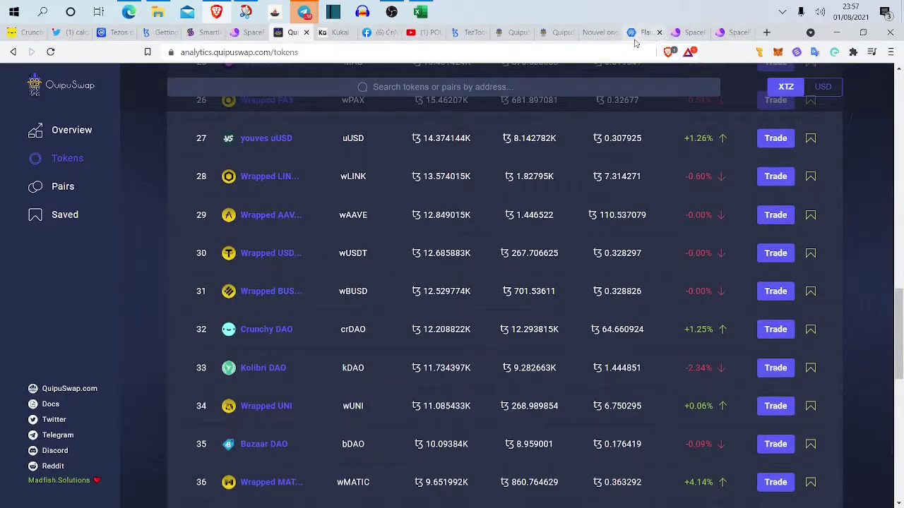
click(553, 32)
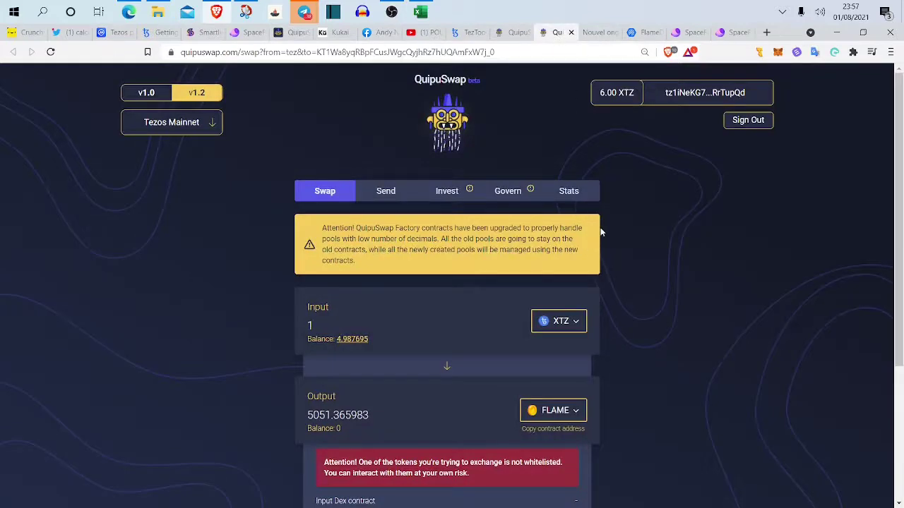
- Examine the fee, exchange rate and minimum received for the XTZ to FLAME swap, and return to the FLAME LP – FLAME farm in Space Farm
scroll(601, 232, down, 1)
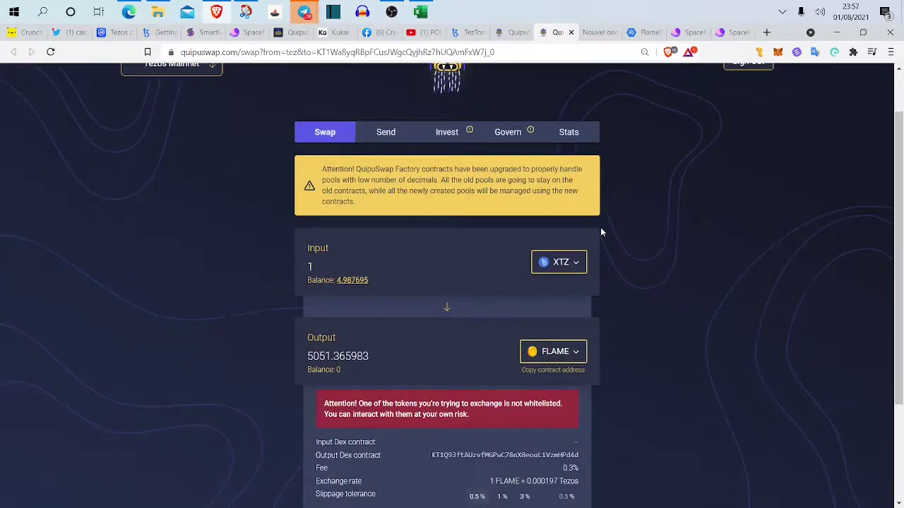
scroll(602, 232, down, 1)
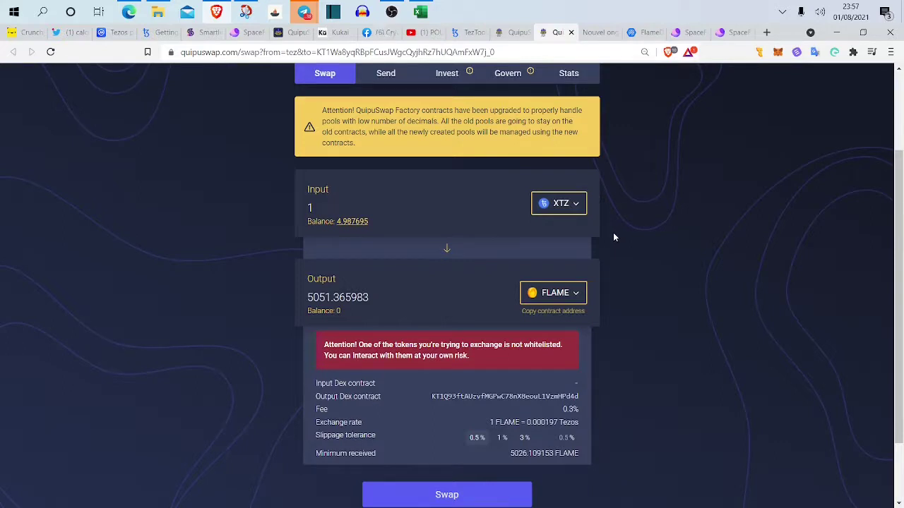
scroll(634, 221, up, 1)
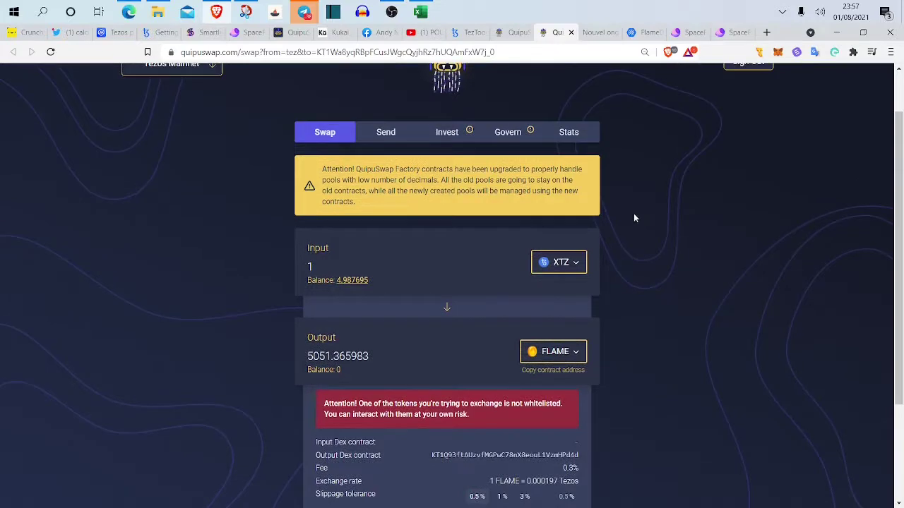
scroll(633, 219, up, 1)
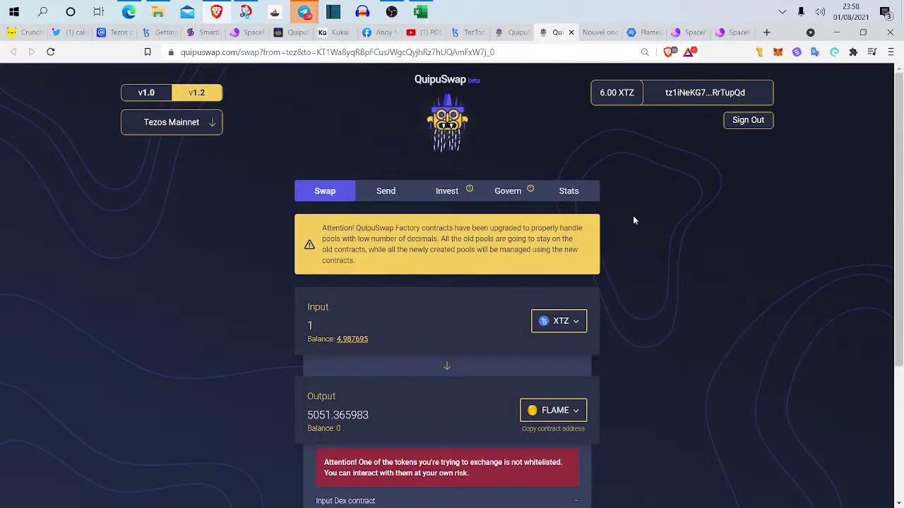
click(684, 32)
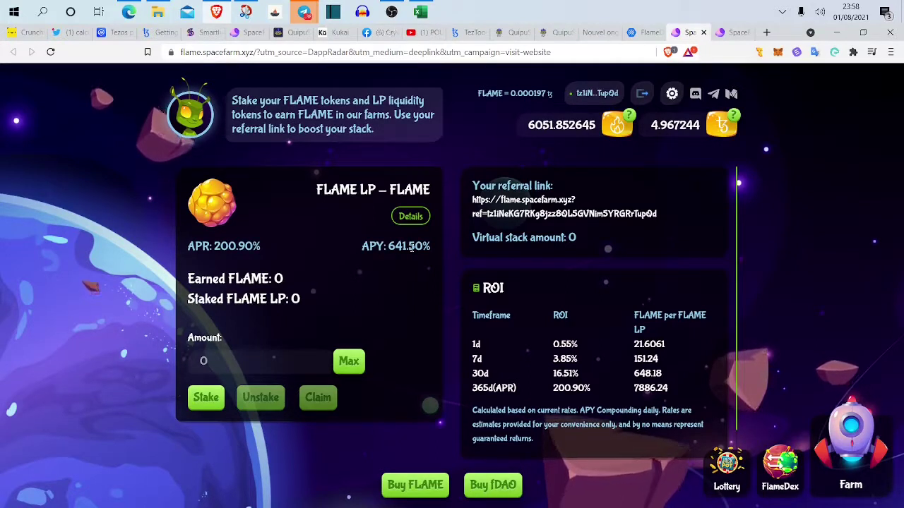
- Search the output tokens of the QuipuSwap swap for fDAO
click(552, 33)
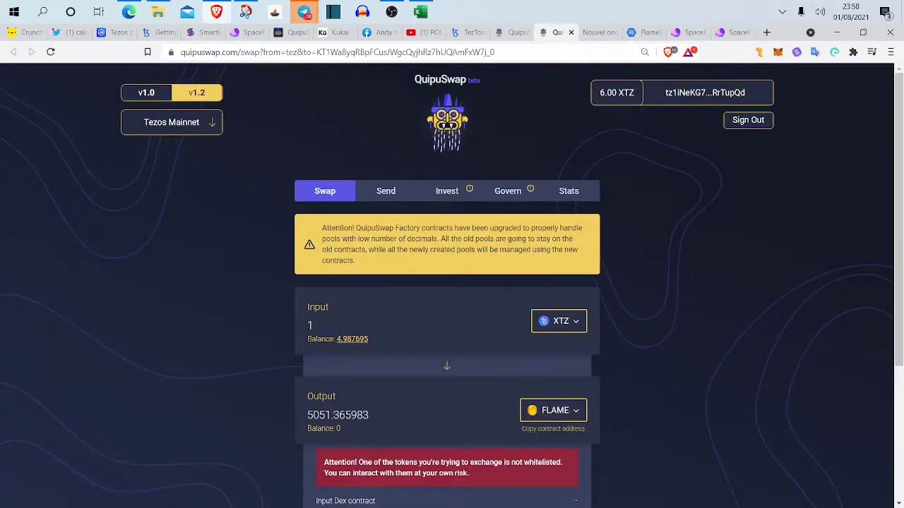
scroll(550, 248, down, 3)
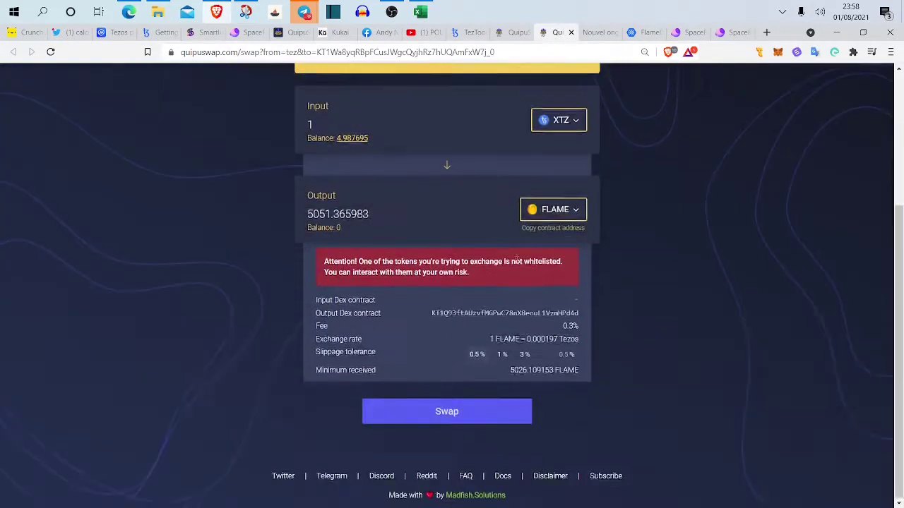
click(554, 213)
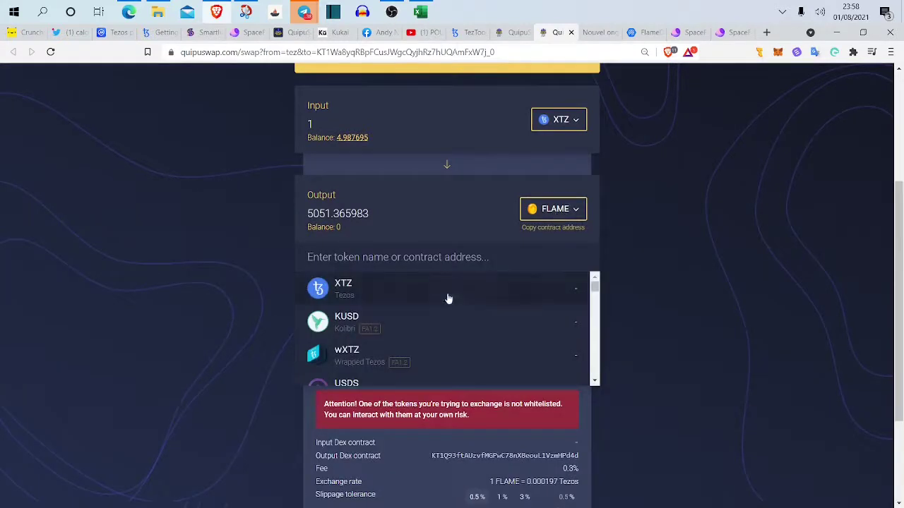
click(448, 263)
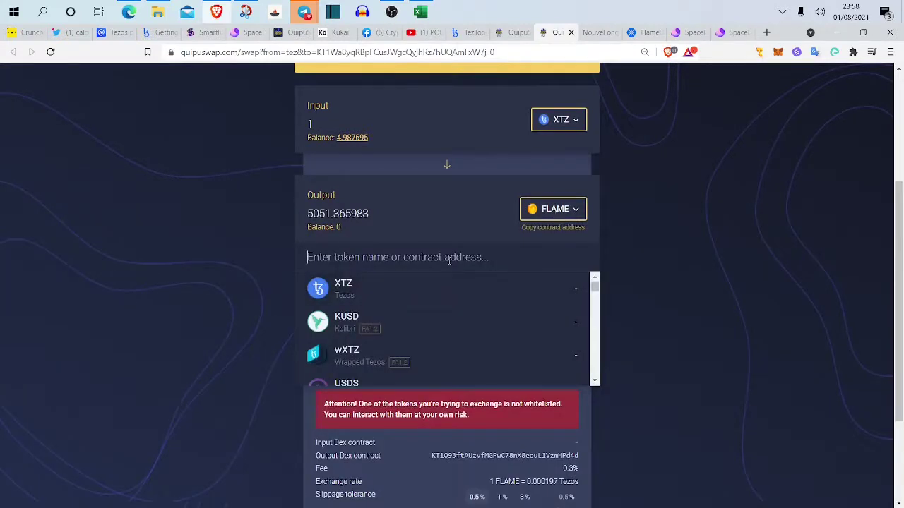
text(F)
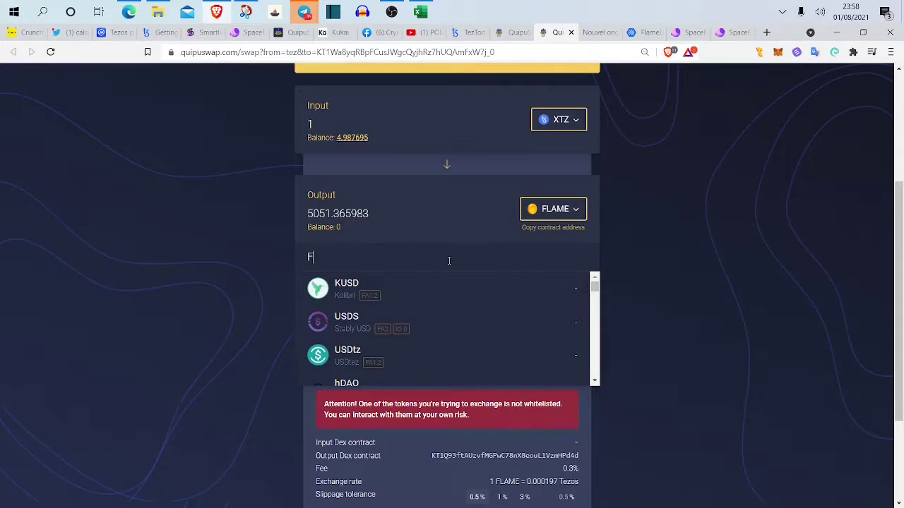
text(D)
key(BackSpace)
key(BackSpace)
text(f)
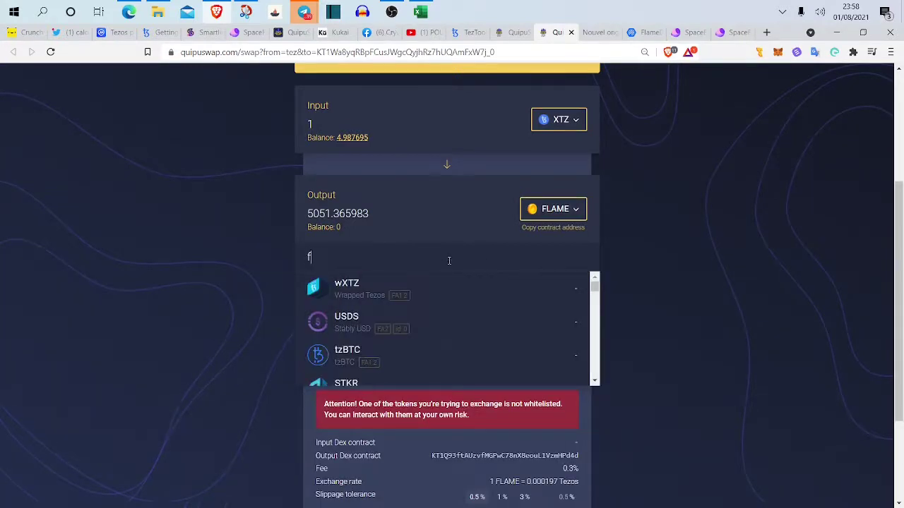
text(D)
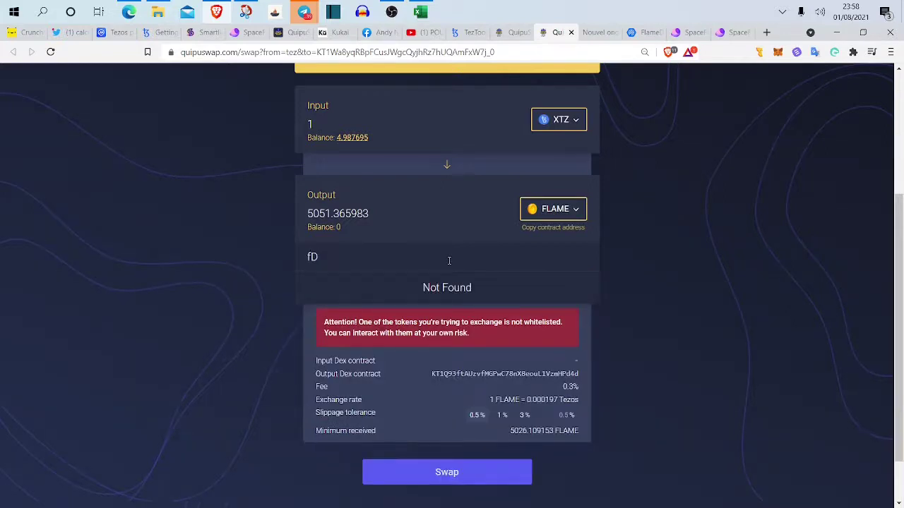
key(BackSpace)
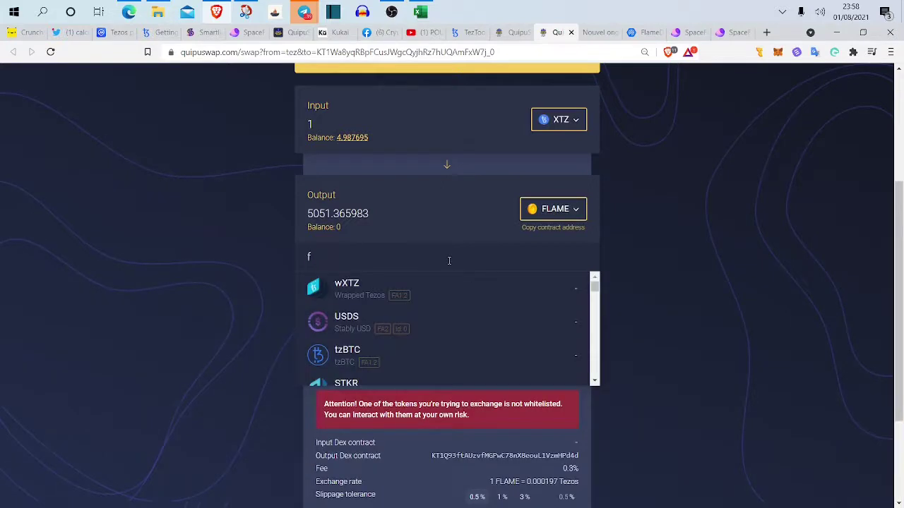
text(d)
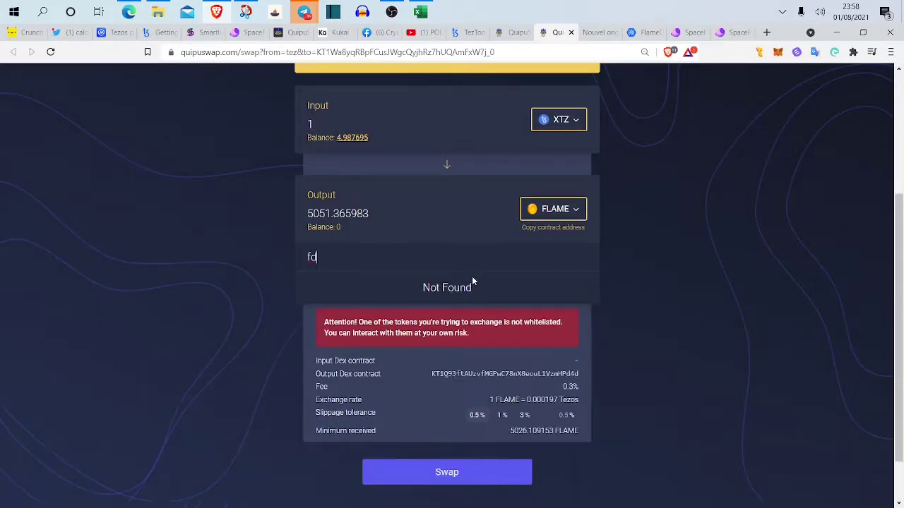
key(BackSpace)
key(BackSpace)
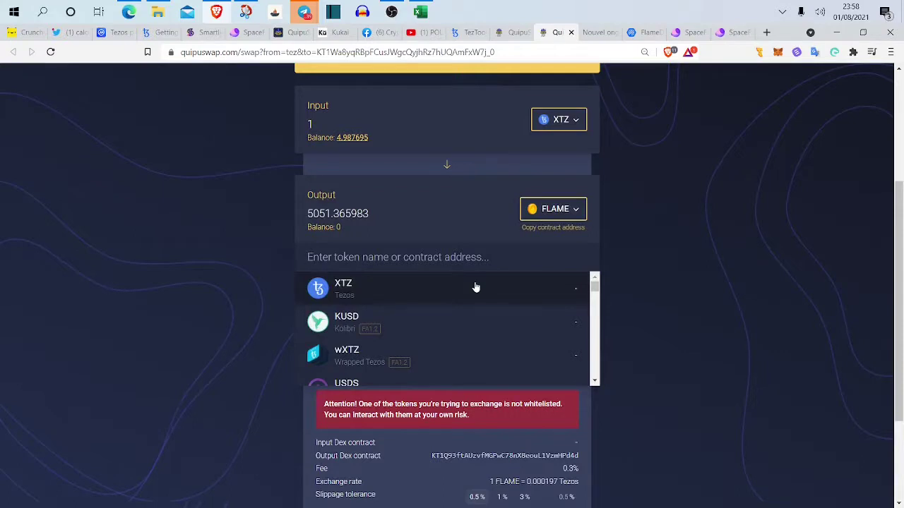
text(f)
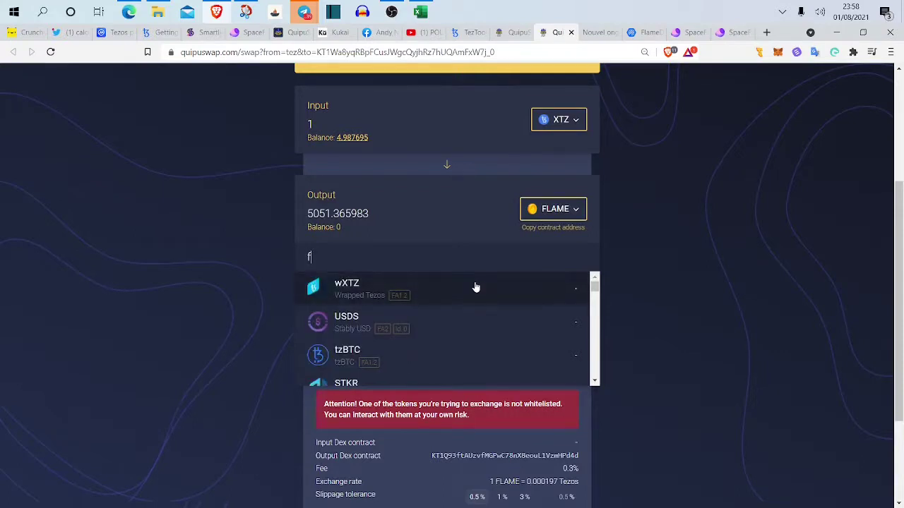
text(DAO)
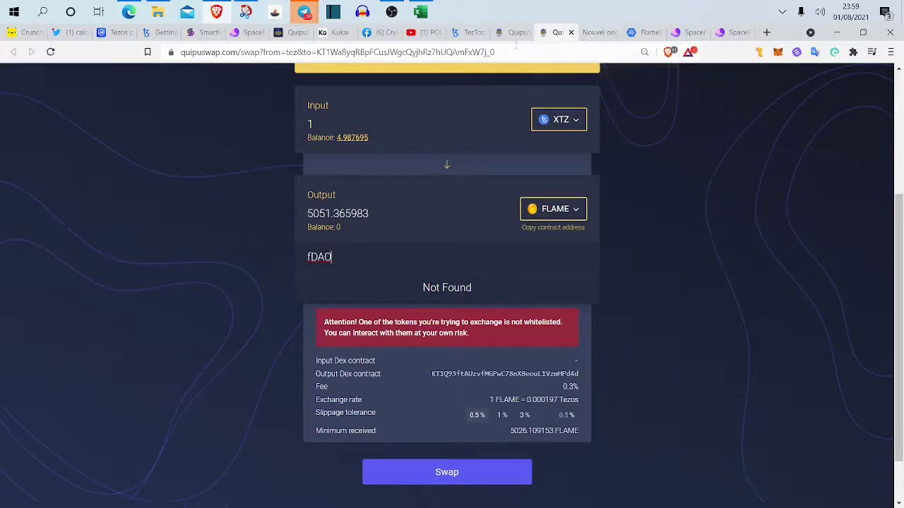
- Browse the token price list on TezTools and locate the fDAO entry
click(466, 32)
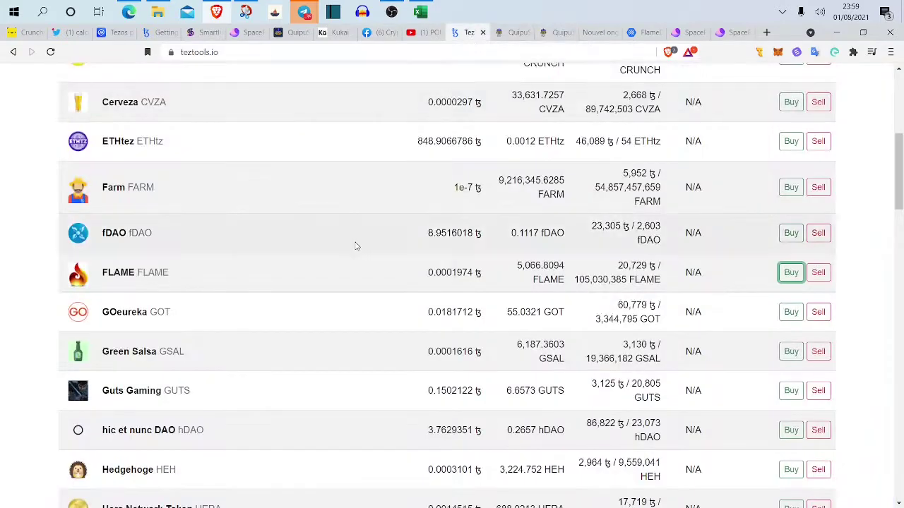
scroll(357, 243, down, 1)
scroll(354, 239, down, 1)
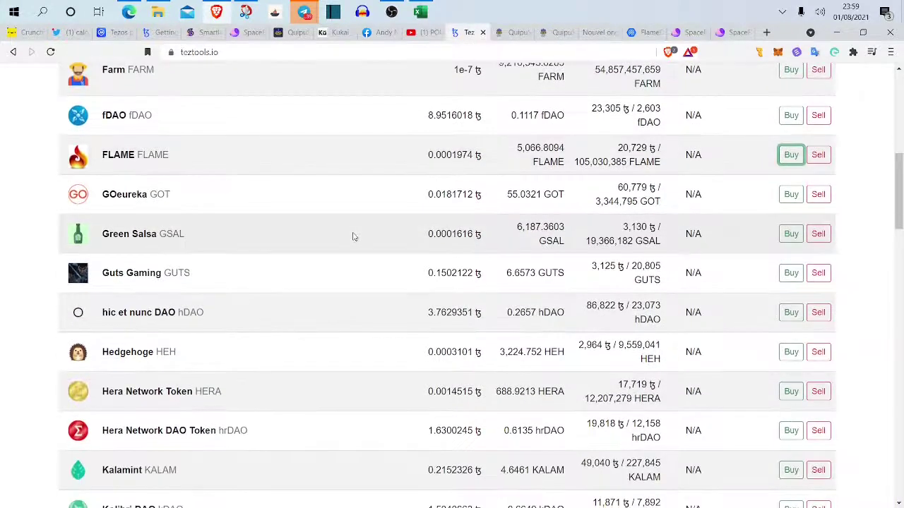
scroll(358, 250, down, 2)
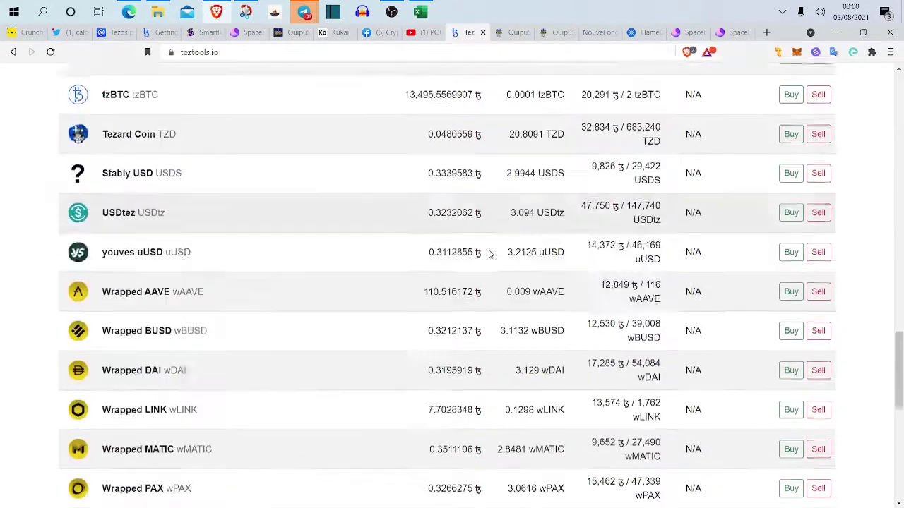
scroll(488, 252, down, 3)
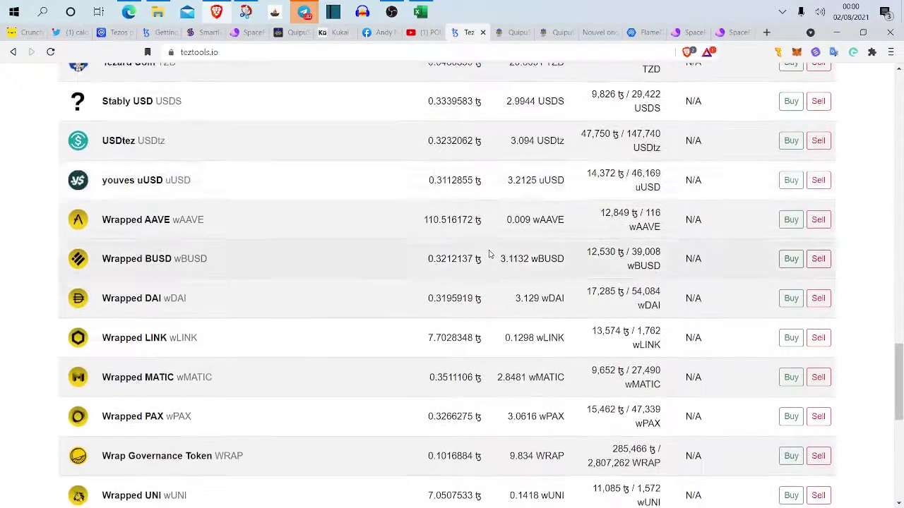
scroll(490, 253, down, 2)
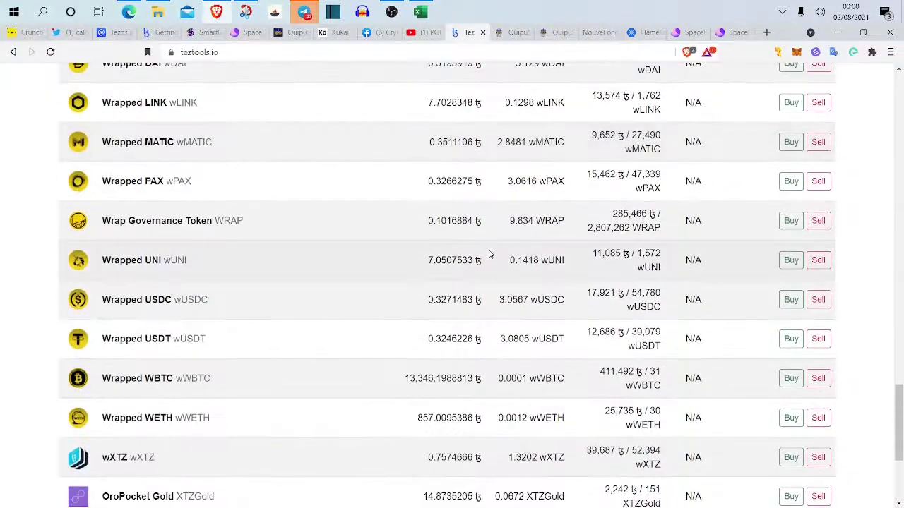
scroll(490, 253, down, 1)
scroll(489, 253, up, 8)
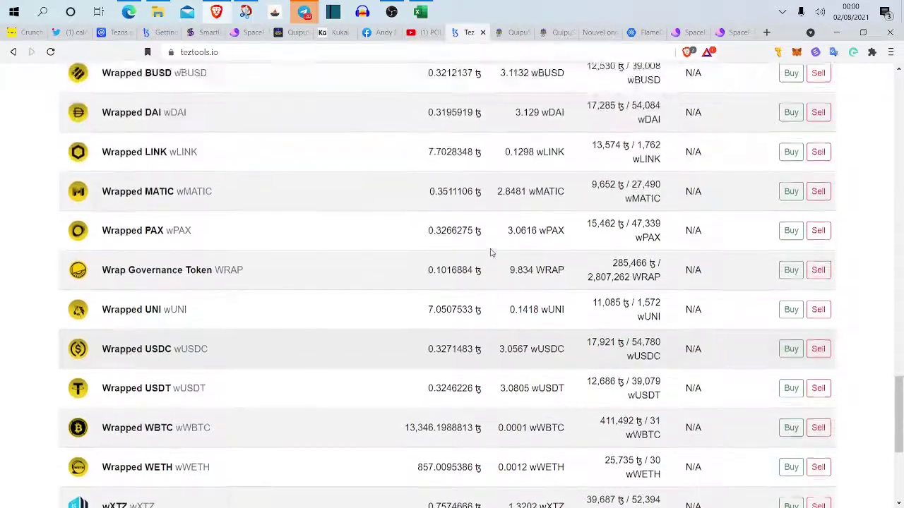
scroll(491, 253, up, 5)
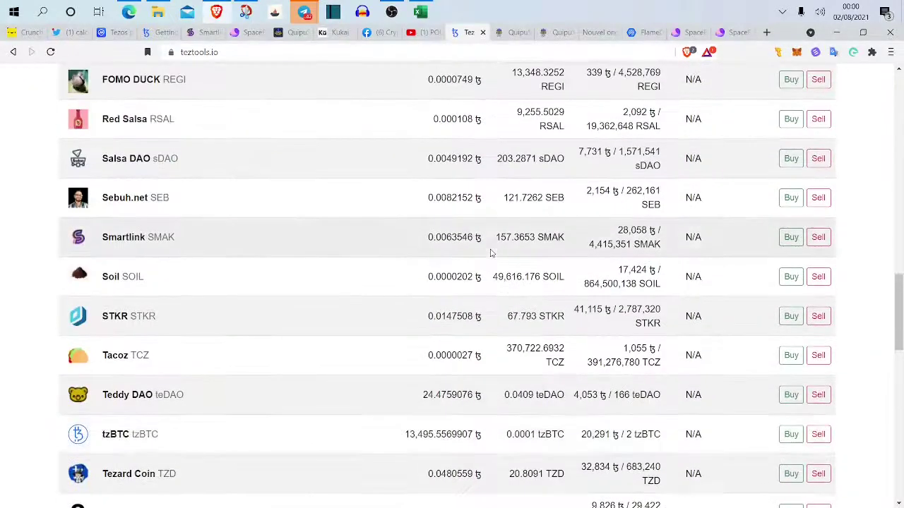
scroll(491, 253, up, 6)
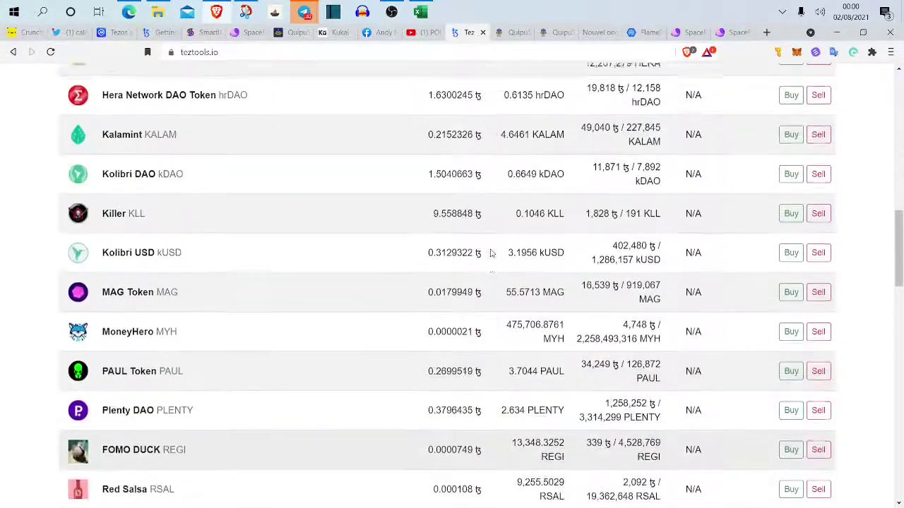
scroll(491, 253, up, 3)
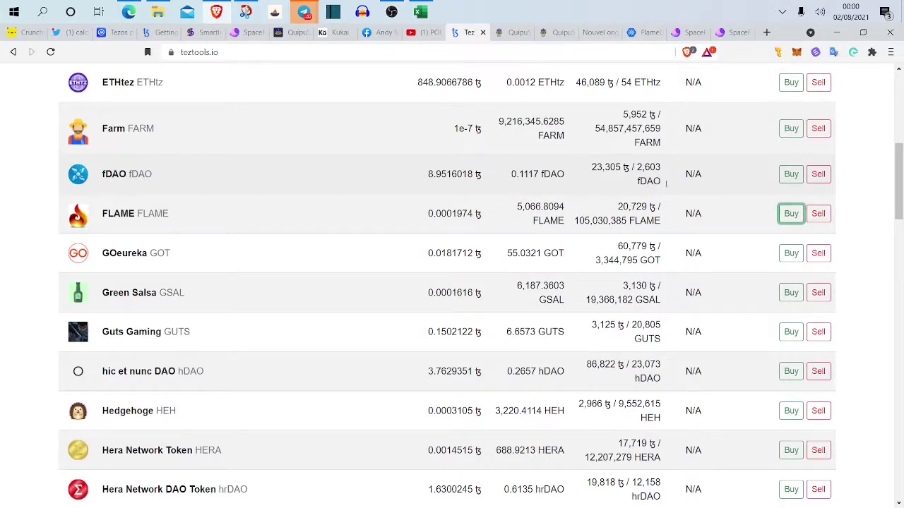
- Open the QuipuSwap purchase page for fDAO from TezTools, reverse the swap direction and set the input to 1 fDAO
click(789, 175)
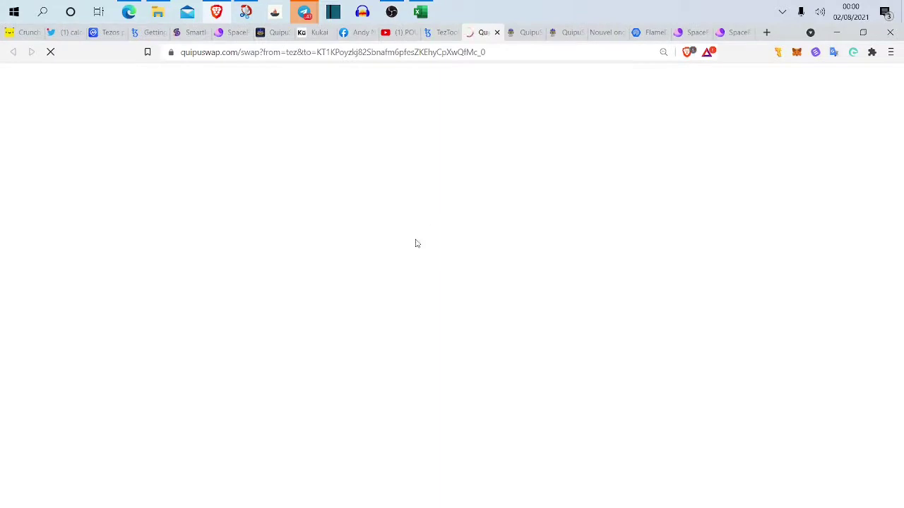
scroll(360, 262, down, 1)
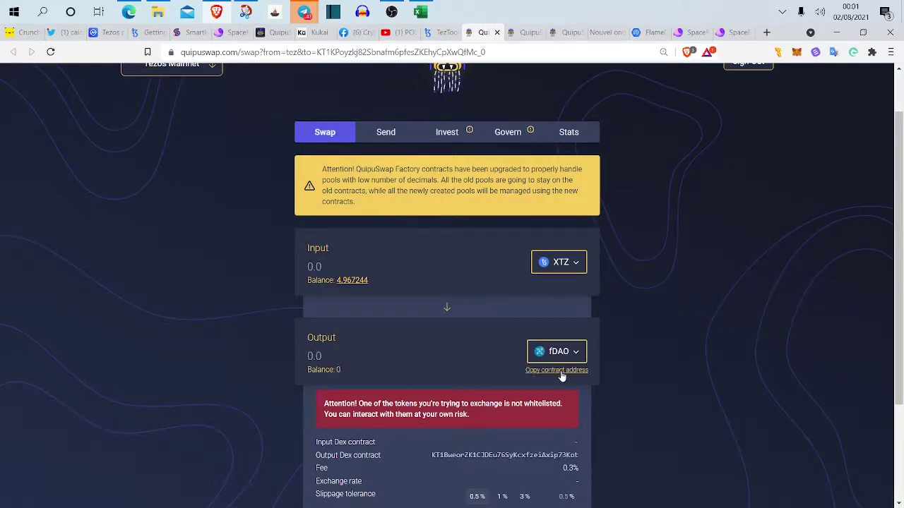
click(447, 315)
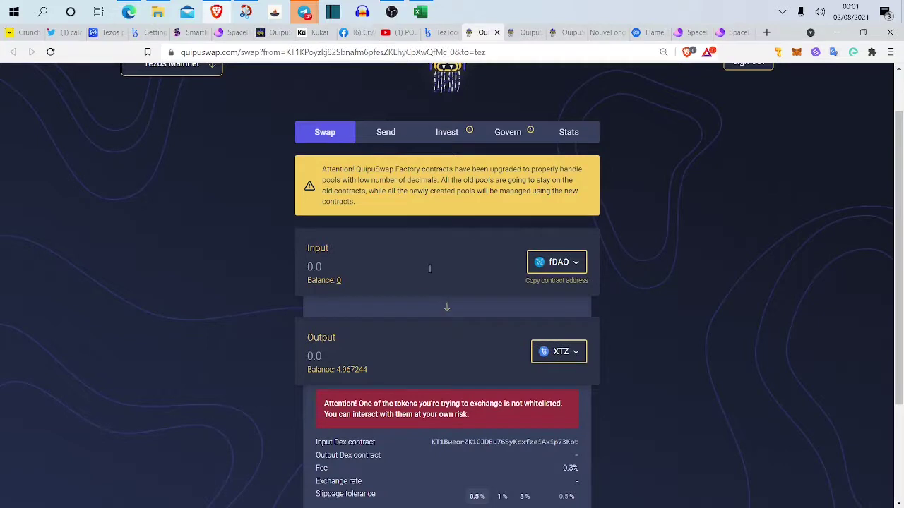
text(1)
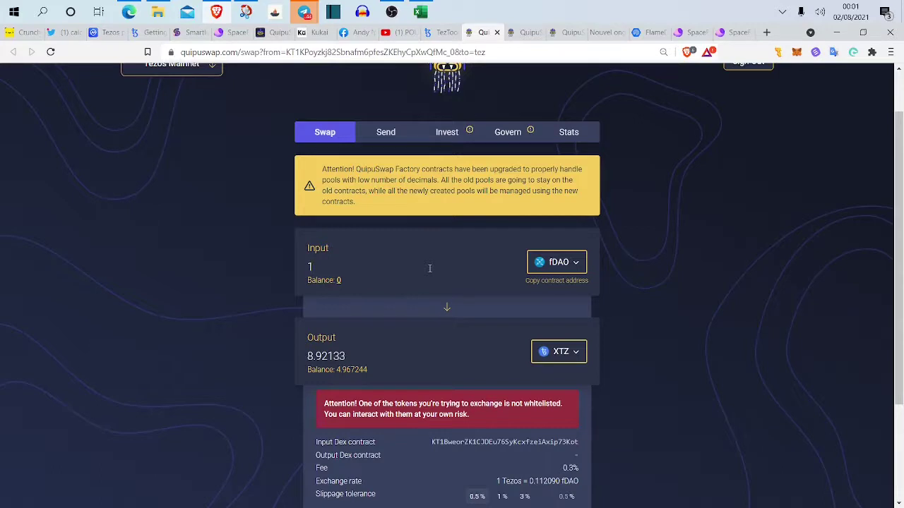
- Clear the fDAO input amount in QuipuSwap, return to Space Farm's farm list and look over the available farms
key(BackSpace)
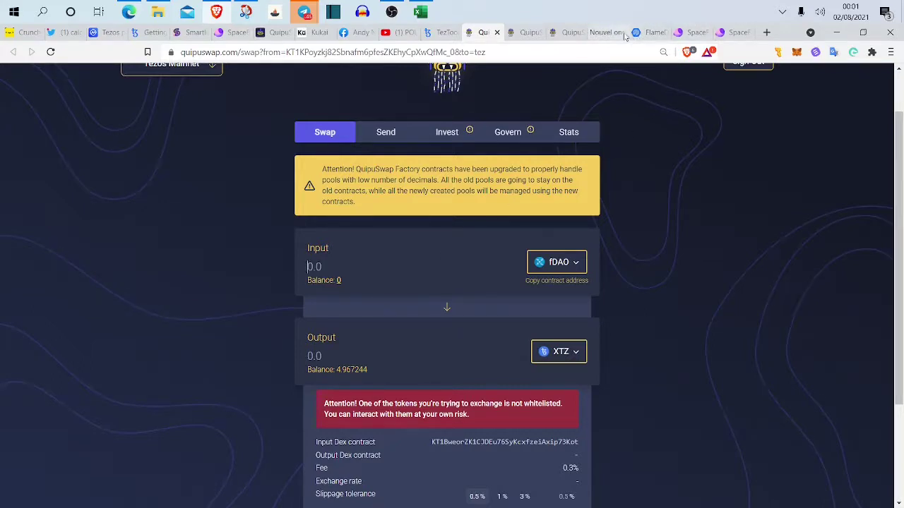
click(689, 33)
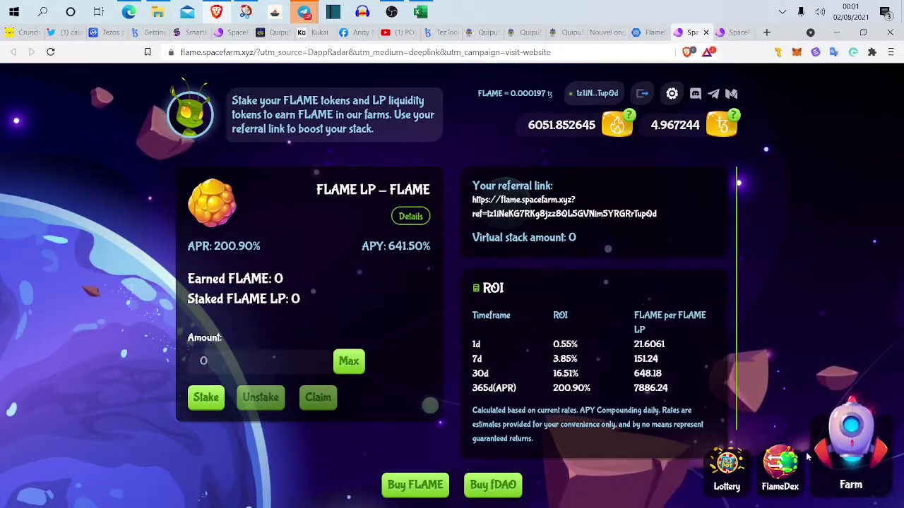
click(848, 422)
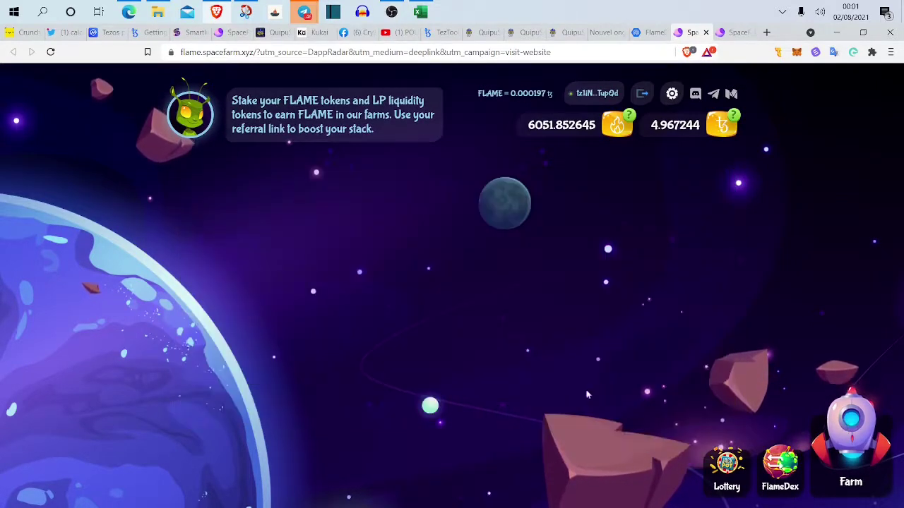
scroll(417, 342, down, 2)
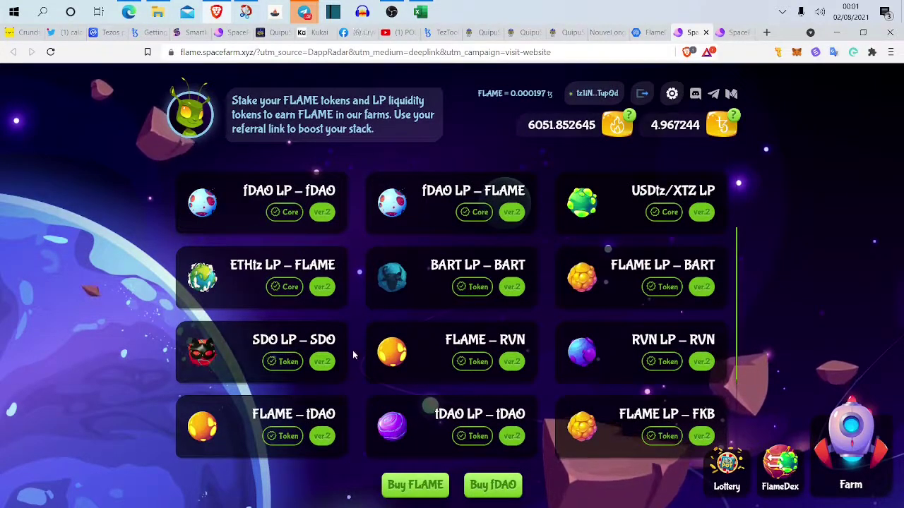
scroll(356, 355, up, 1)
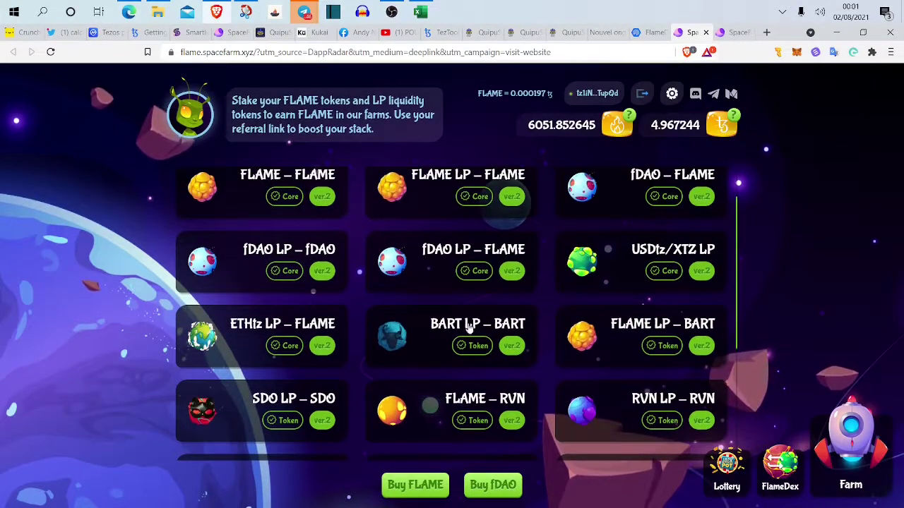
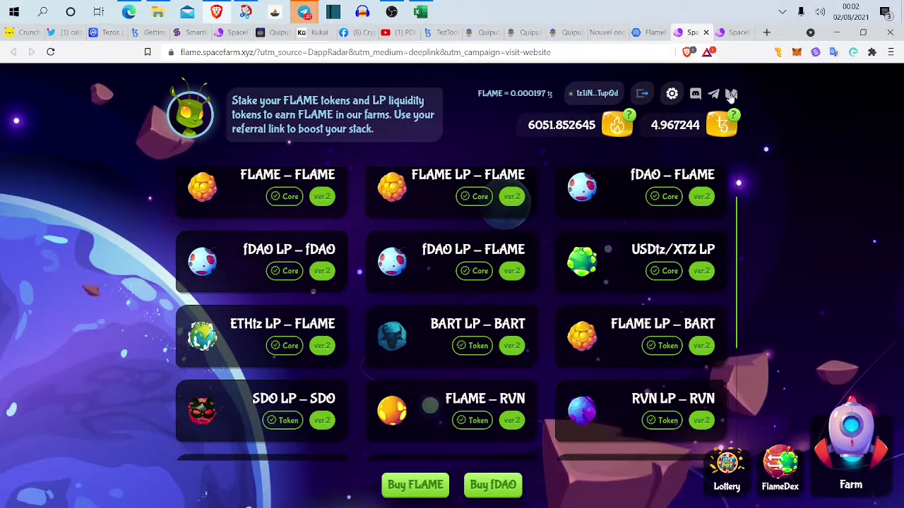
- Switch to the XTZ to FLAME swap on QuipuSwap and re-enter 1 XTZ as the input amount
click(566, 35)
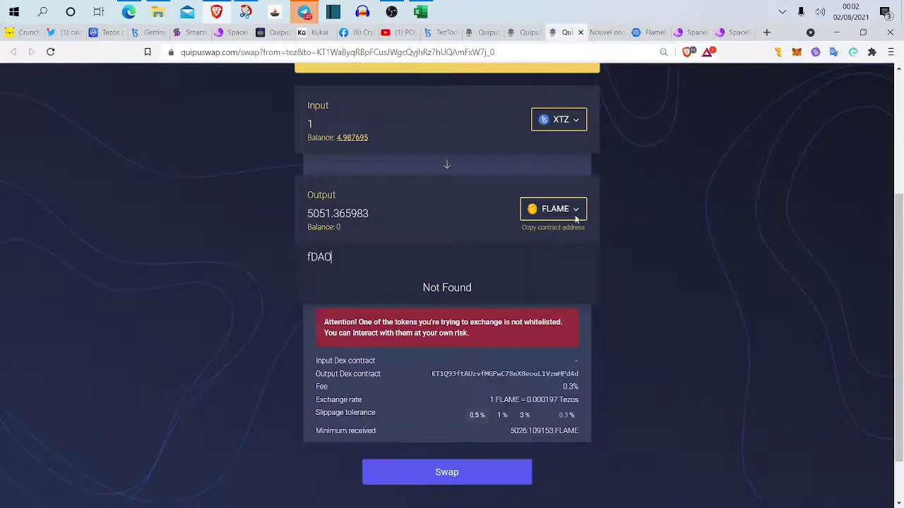
scroll(557, 271, up, 1)
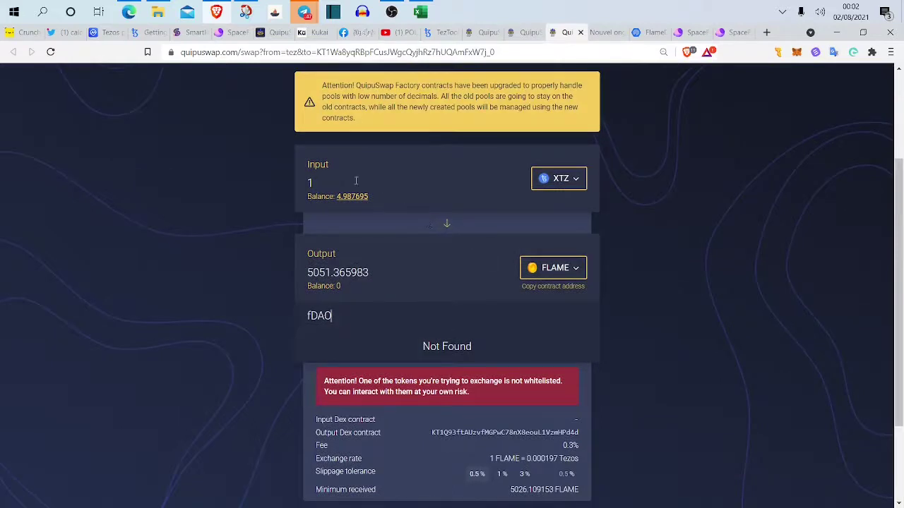
key(BackSpace)
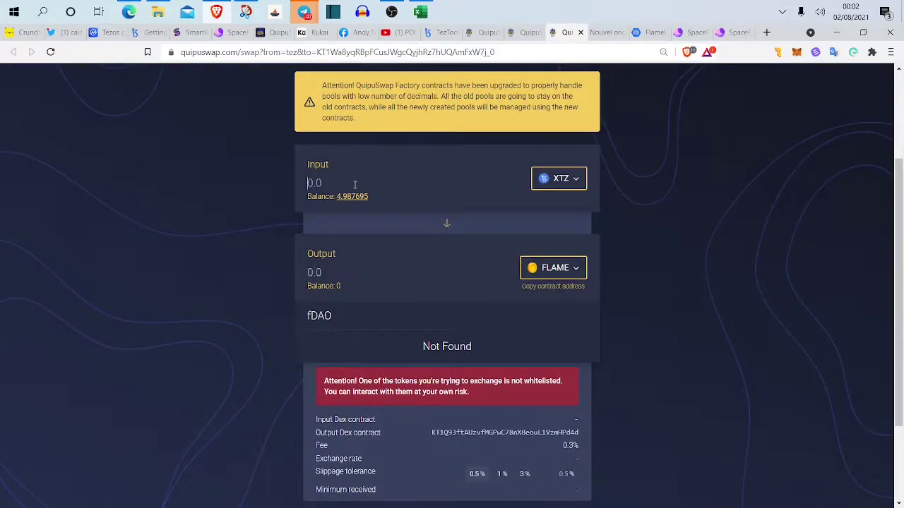
text(1)
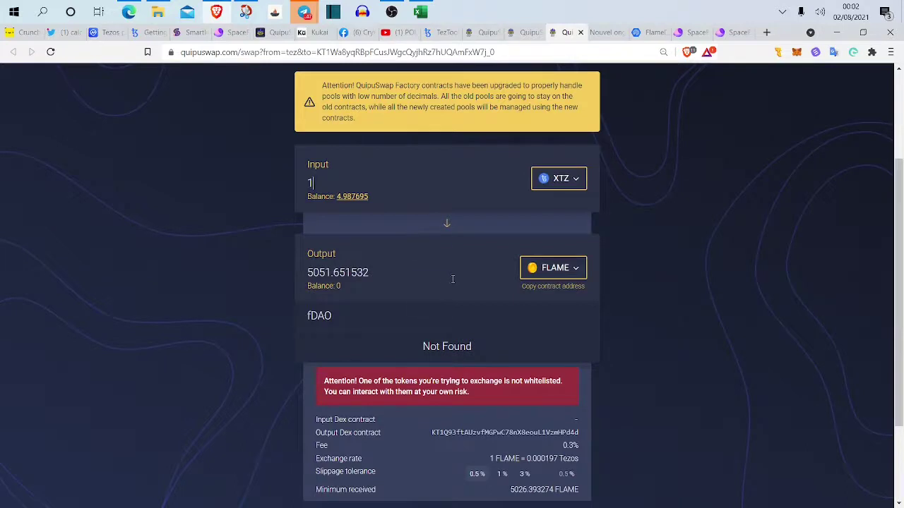
scroll(453, 279, up, 3)
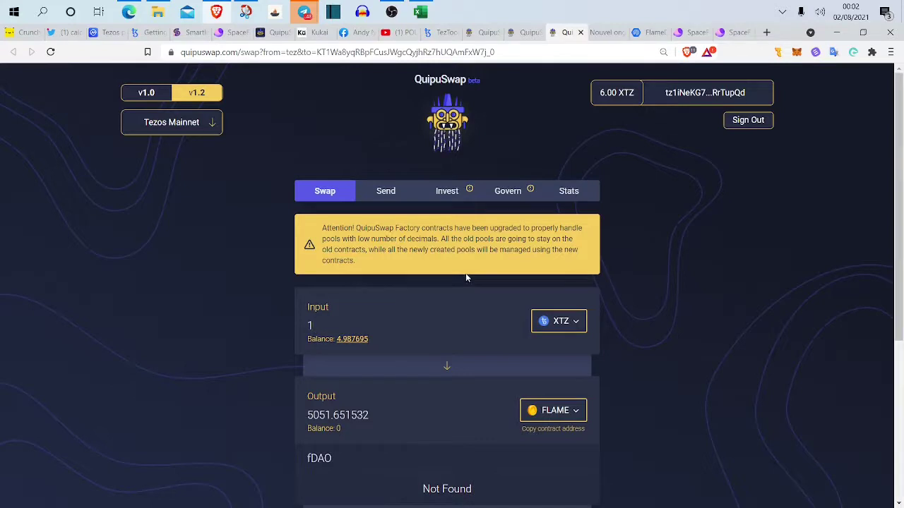
scroll(470, 237, down, 1)
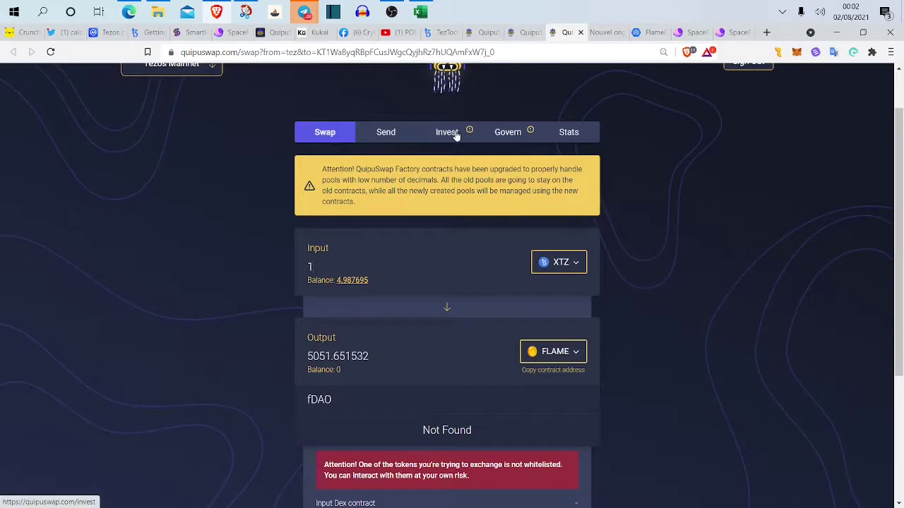
- Set up an add-liquidity deposit on QuipuSwap with 1 XTZ as the Tezos deposit and FLAME as the token
click(455, 134)
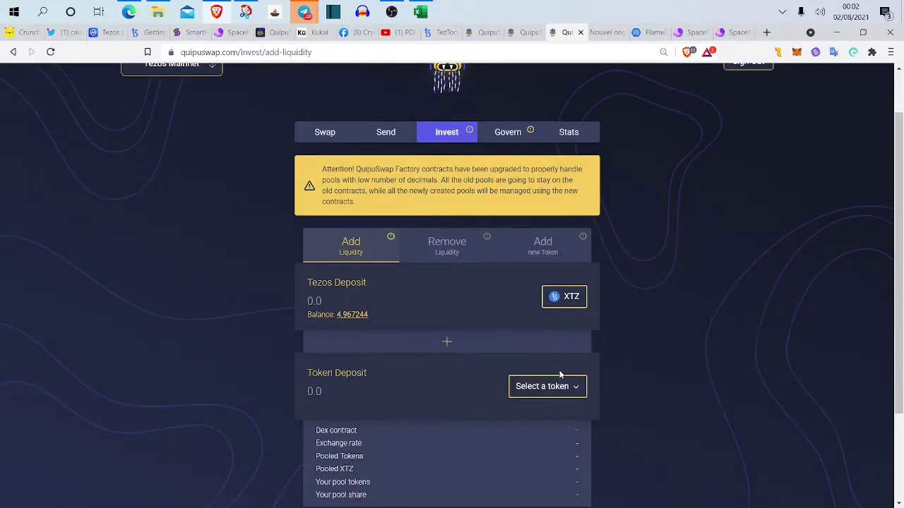
scroll(565, 365, down, 1)
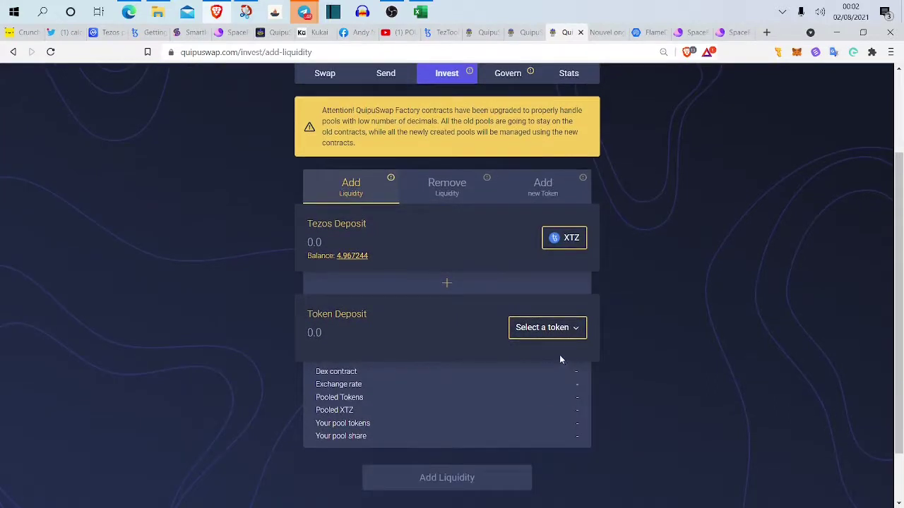
click(554, 334)
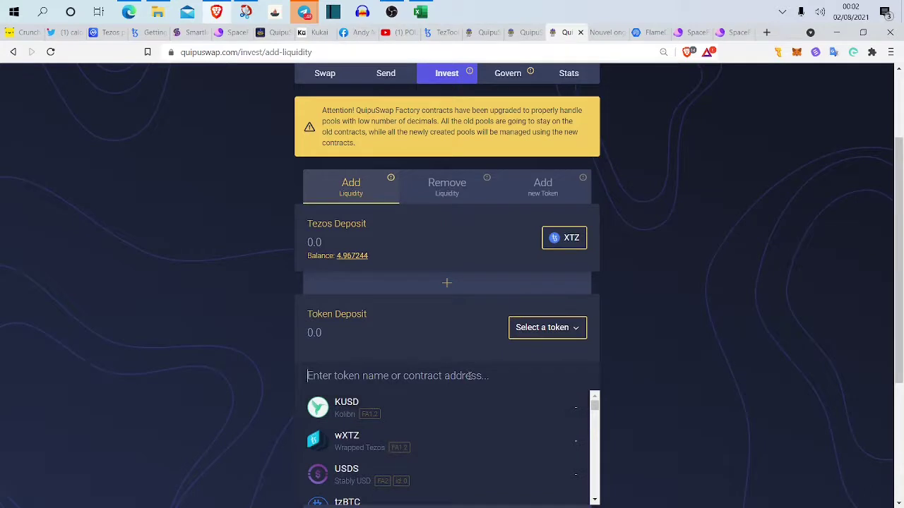
text(FLA)
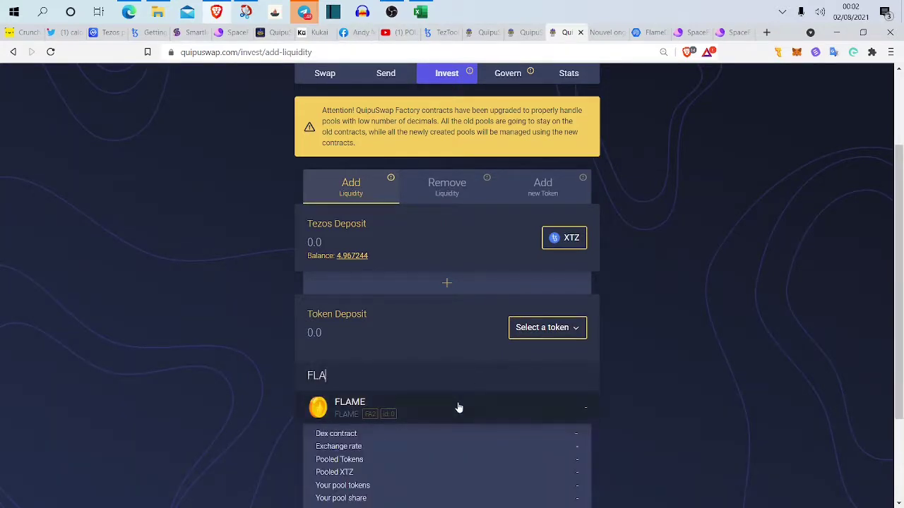
click(458, 406)
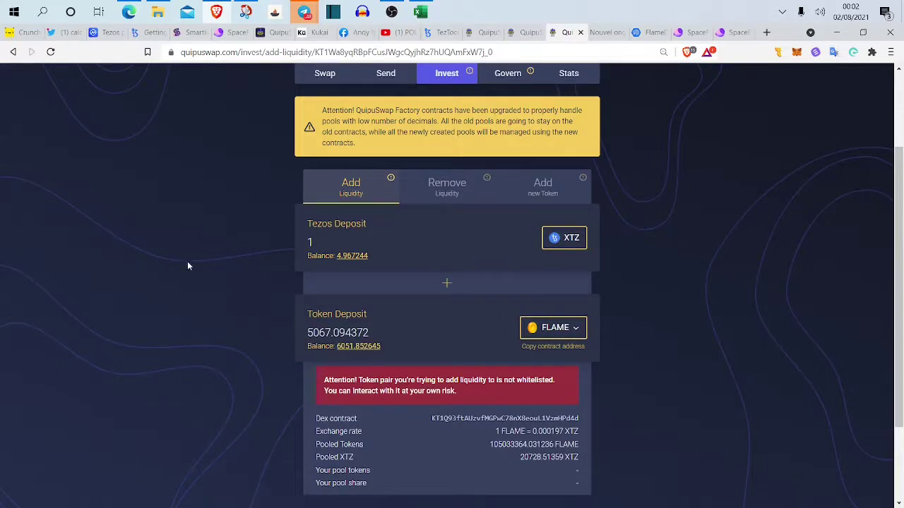
- Switch to Crunchy and examine the status, APR and TVL of the listed flash farms
click(24, 32)
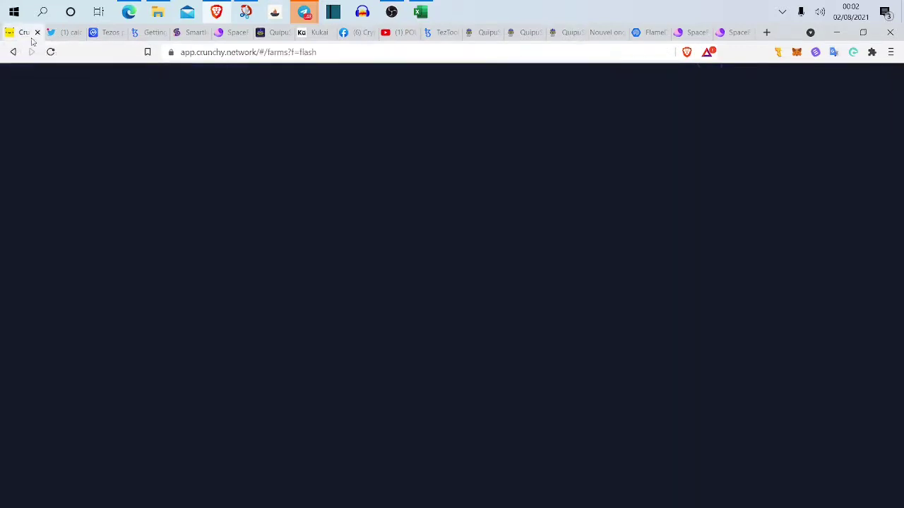
scroll(382, 282, down, 3)
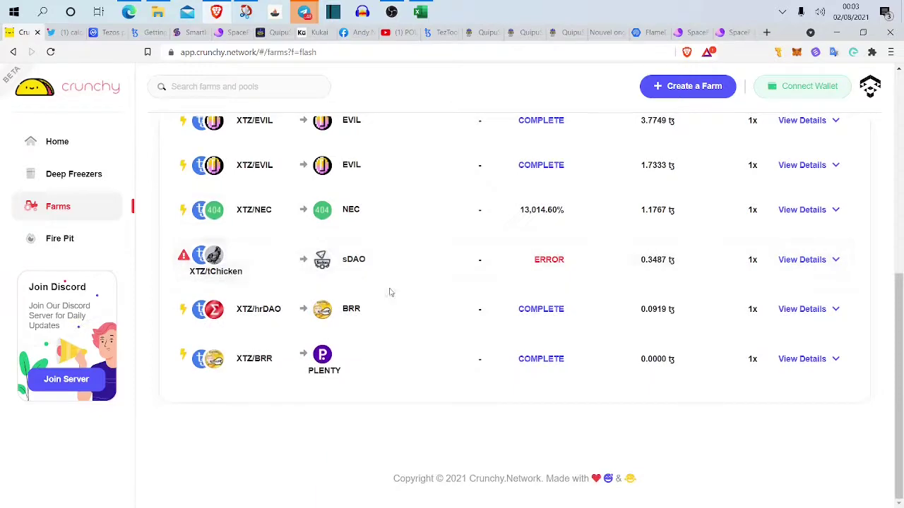
scroll(391, 292, up, 2)
scroll(391, 293, up, 2)
scroll(367, 307, up, 2)
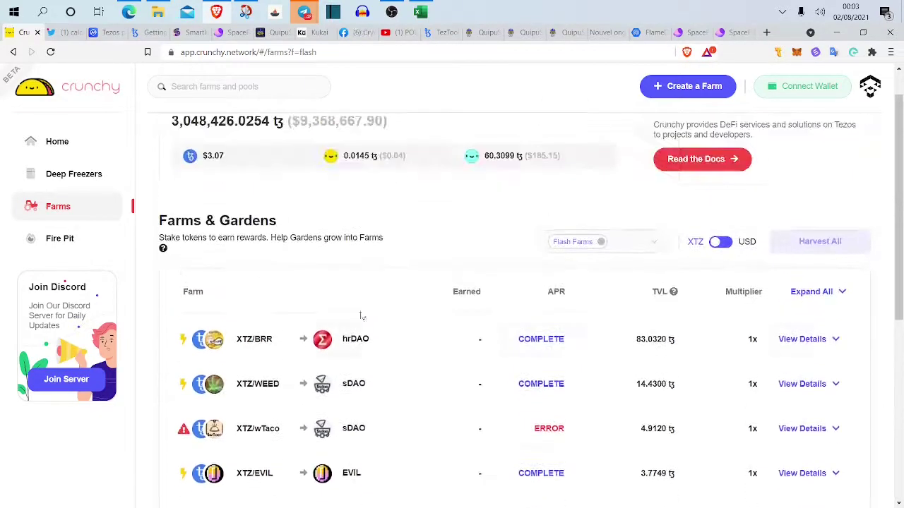
scroll(212, 310, down, 1)
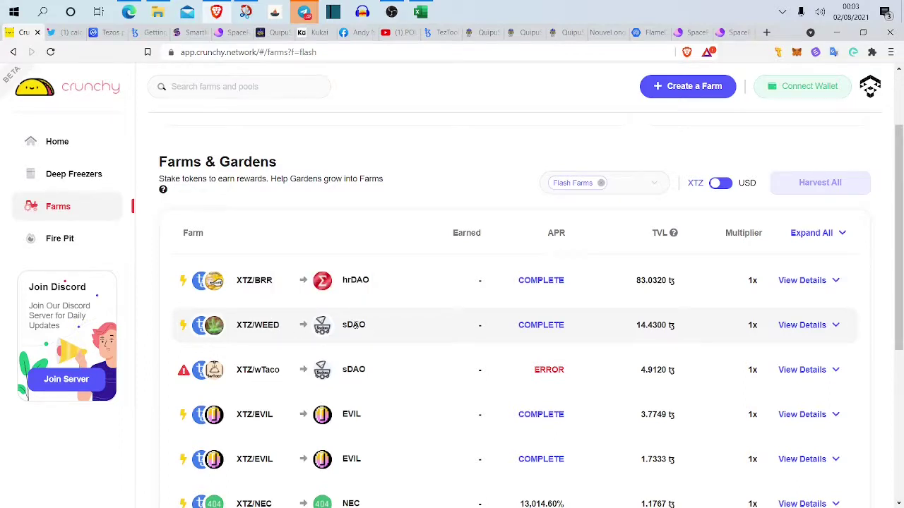
scroll(355, 325, down, 1)
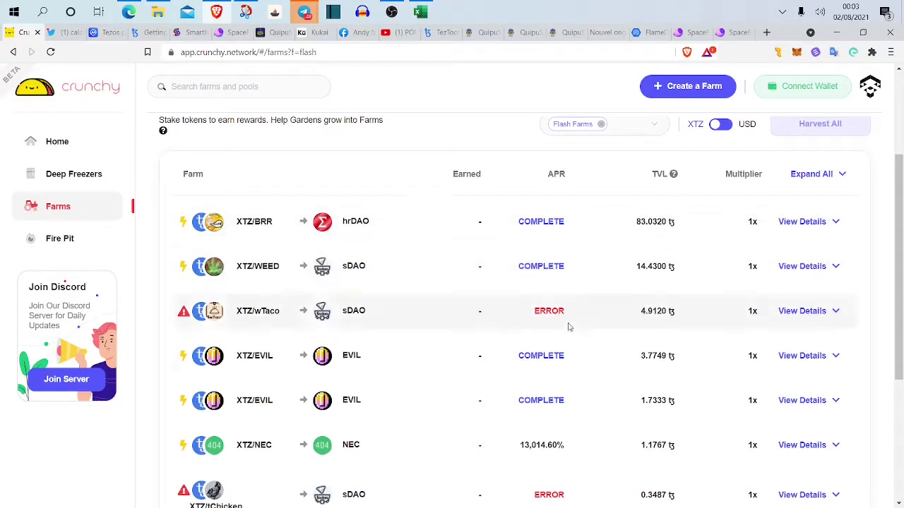
scroll(559, 355, down, 2)
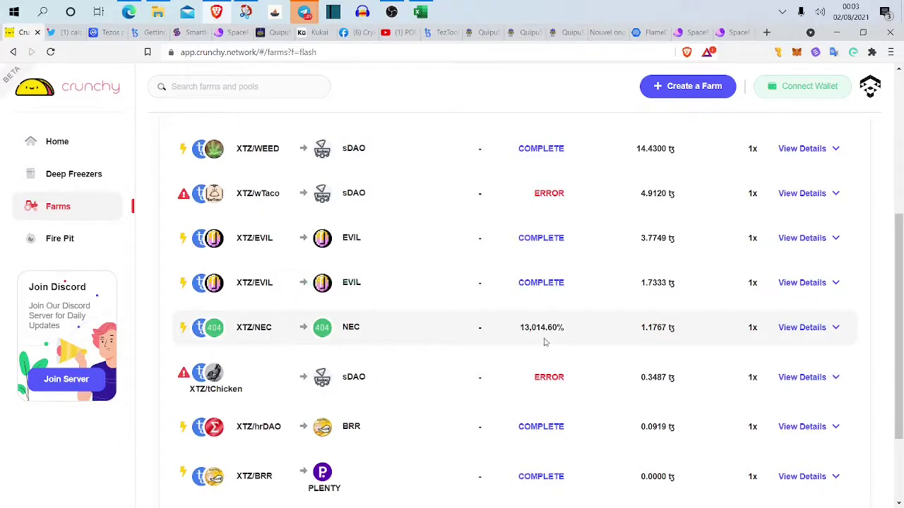
scroll(545, 342, up, 4)
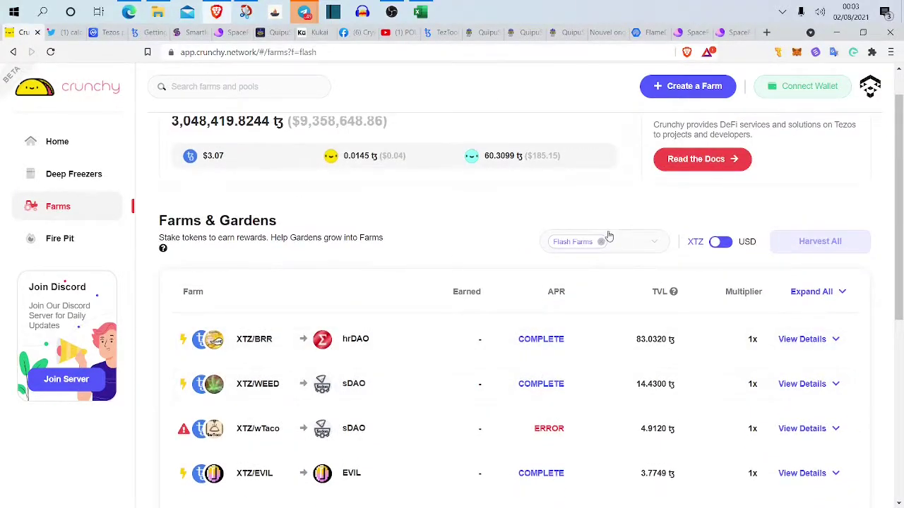
- Remove the Flash Farms filter from Crunchy's Farms & Gardens list and locate the XTZ/HERA farm that rewards hrDAO
click(579, 242)
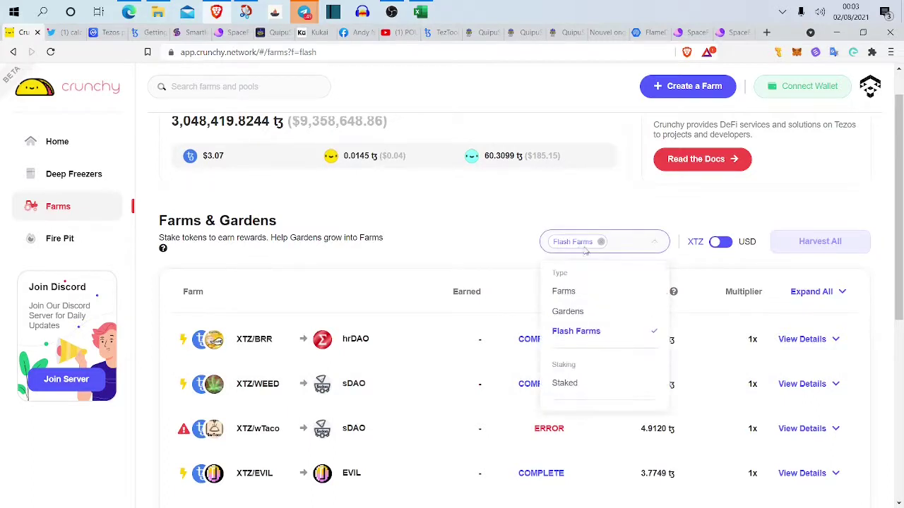
click(577, 331)
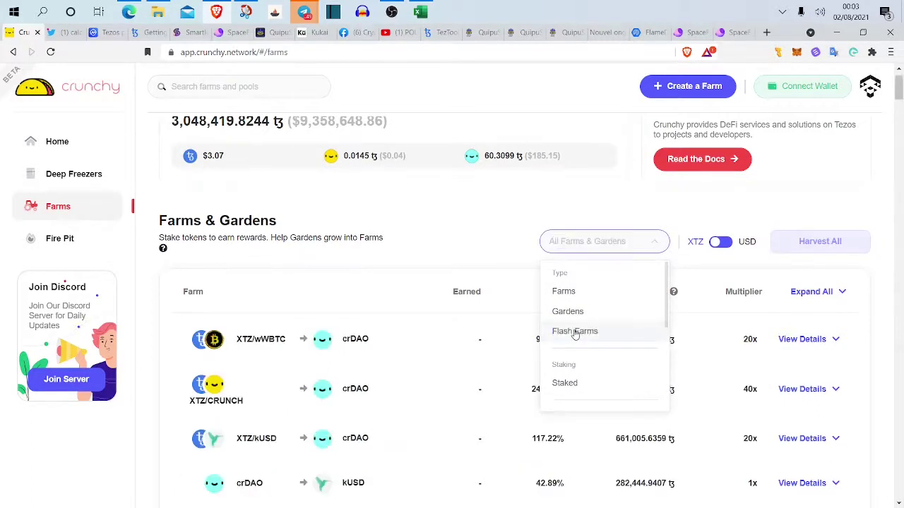
scroll(475, 290, down, 2)
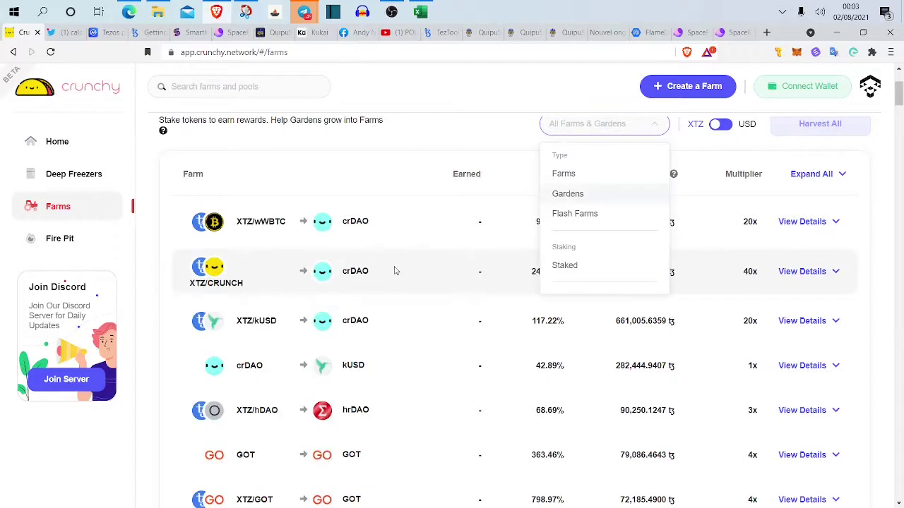
scroll(384, 283, down, 4)
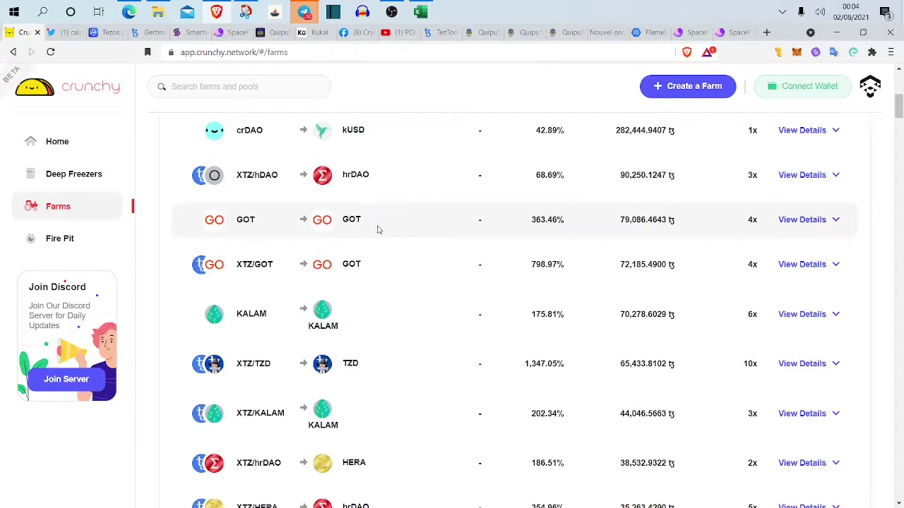
scroll(378, 230, down, 1)
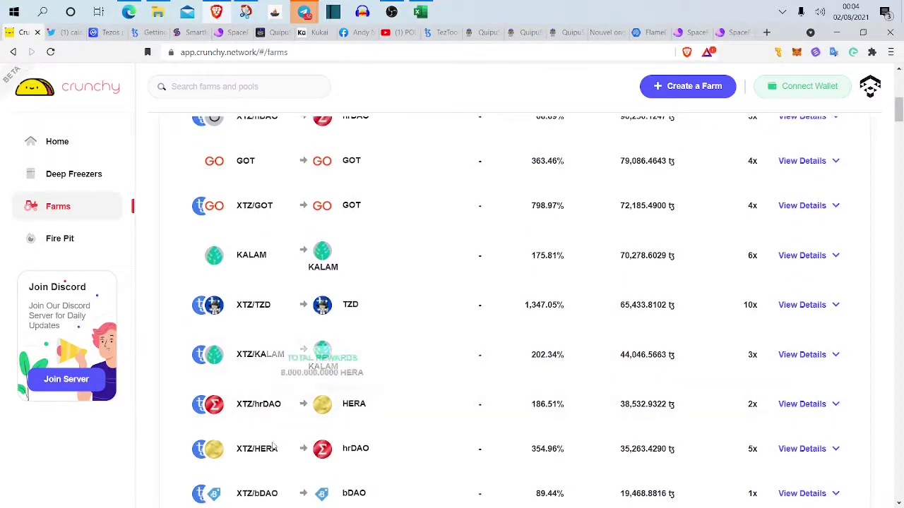
scroll(276, 441, down, 1)
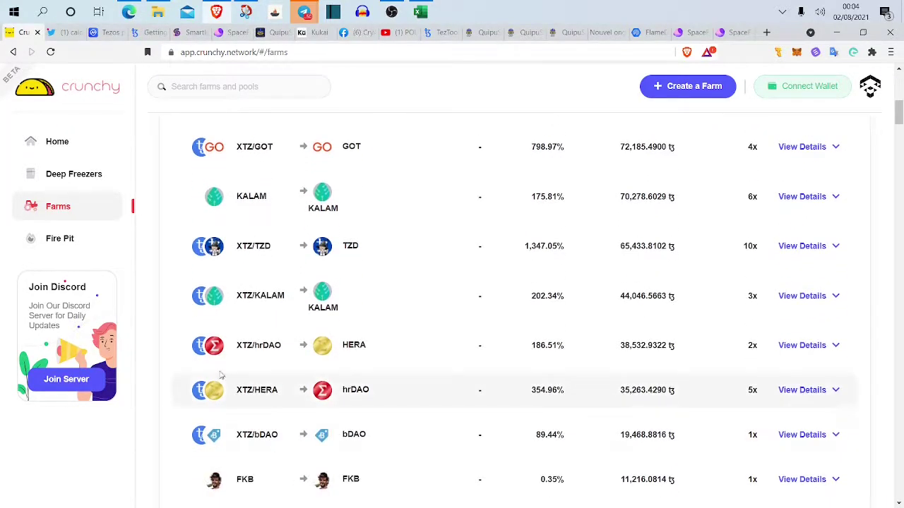
mouse_move(242, 401)
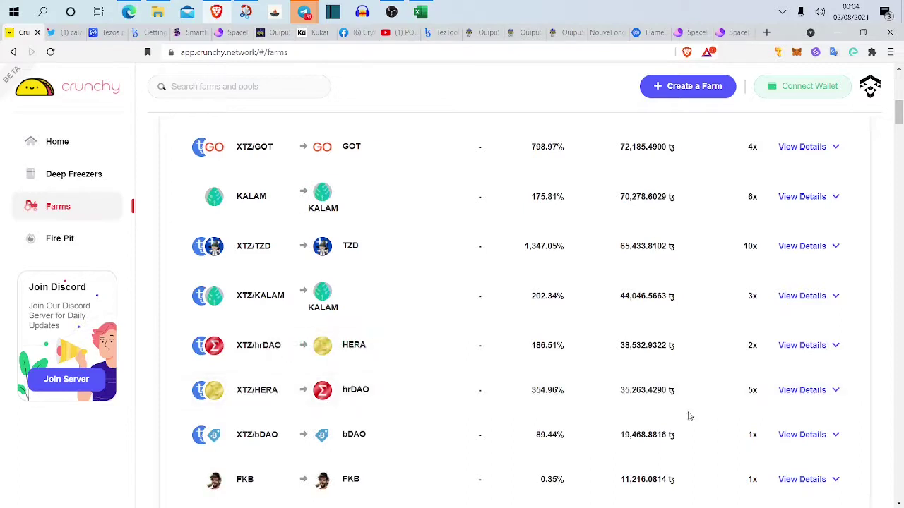
- Expand the XTZ/HERA farm's details on Crunchy and connect the Temple wallet with the Compte 2 account
click(791, 393)
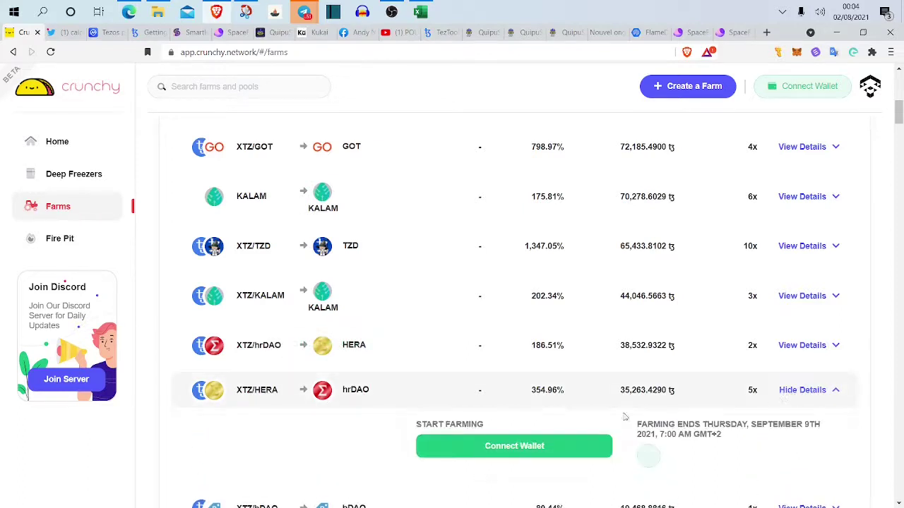
scroll(600, 413, down, 1)
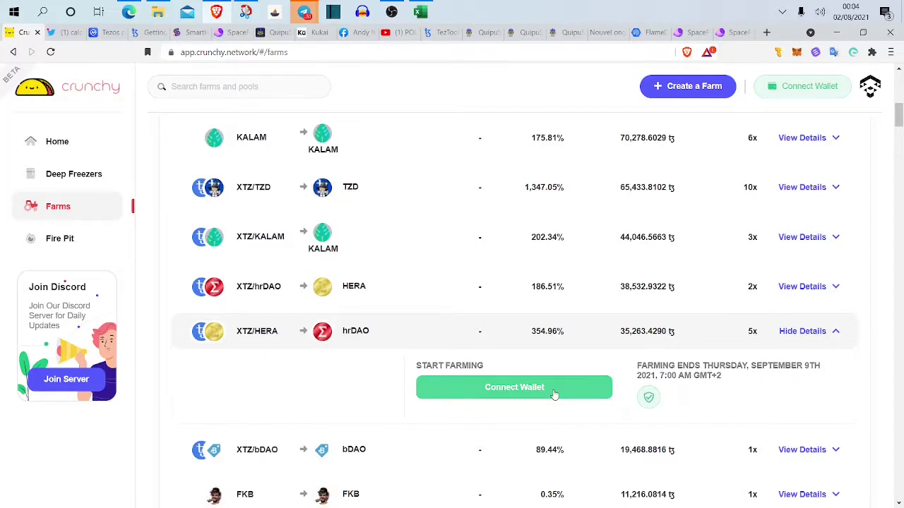
click(554, 394)
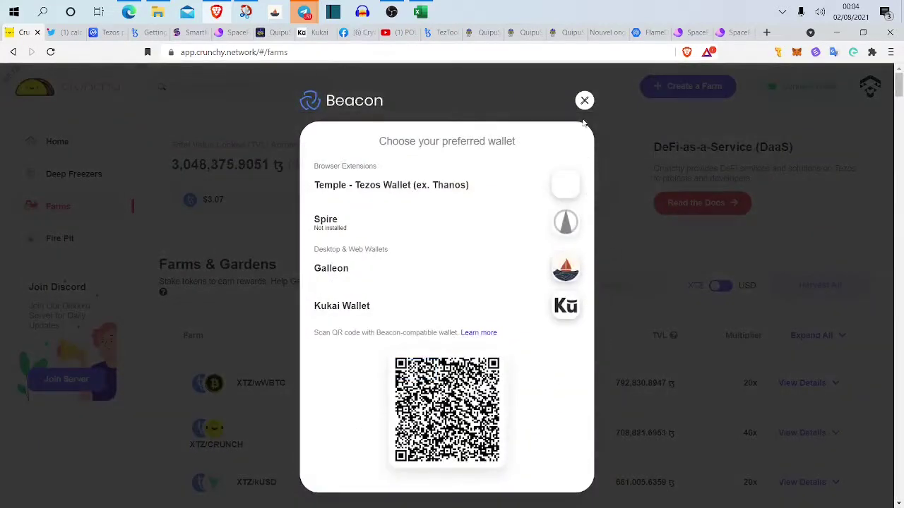
click(489, 192)
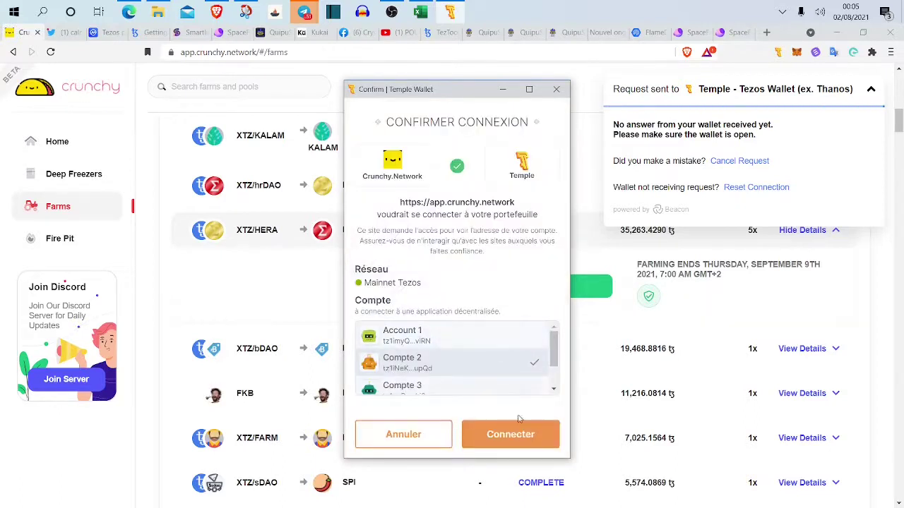
click(520, 438)
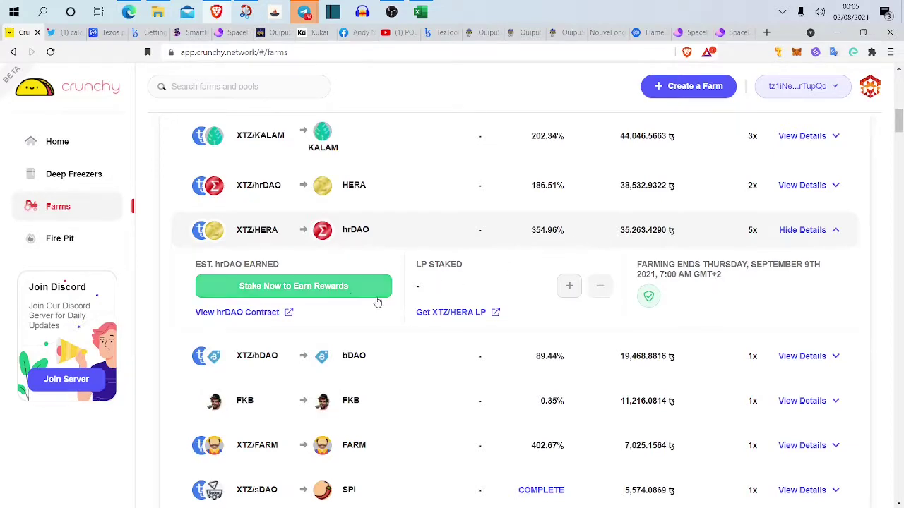
- View the staking form of the XTZ/HERA farm, close it, and open QuipuSwap's page for getting XTZ/HERA LP tokens
click(347, 292)
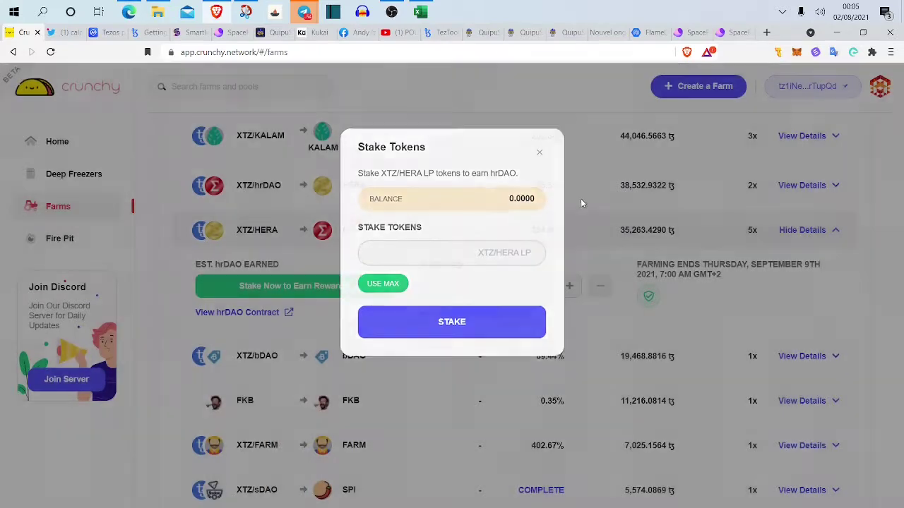
click(584, 203)
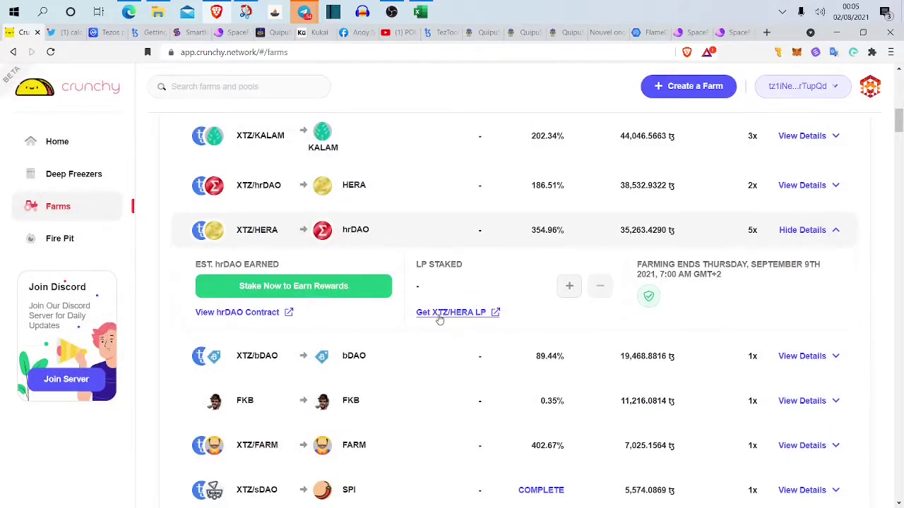
click(496, 315)
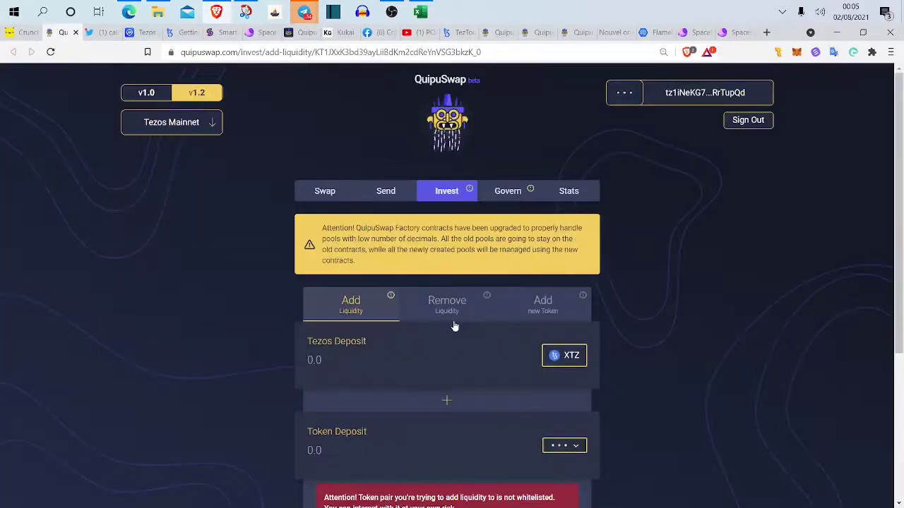
scroll(466, 318, down, 1)
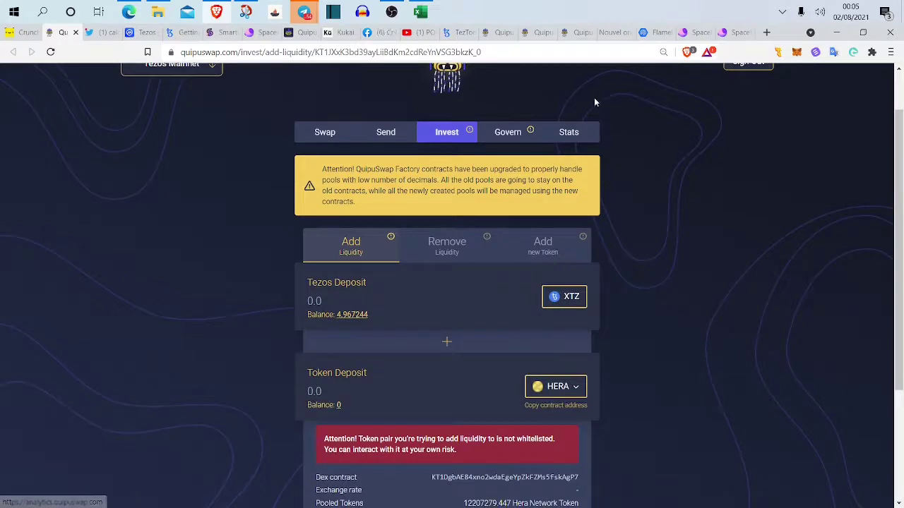
- Return to the XTZ and FLAME add-liquidity form on QuipuSwap and set the token deposit to the full 6051.852645 FLAME balance
click(573, 33)
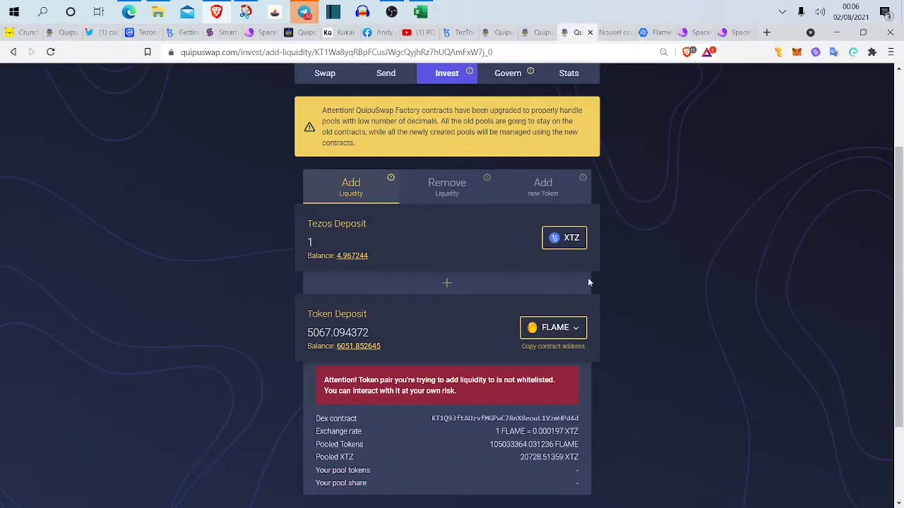
scroll(515, 289, up, 2)
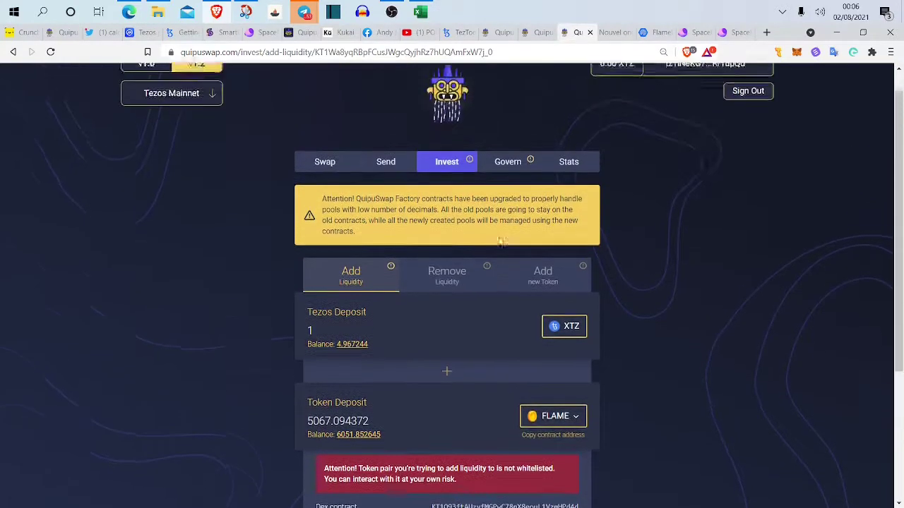
scroll(461, 217, down, 3)
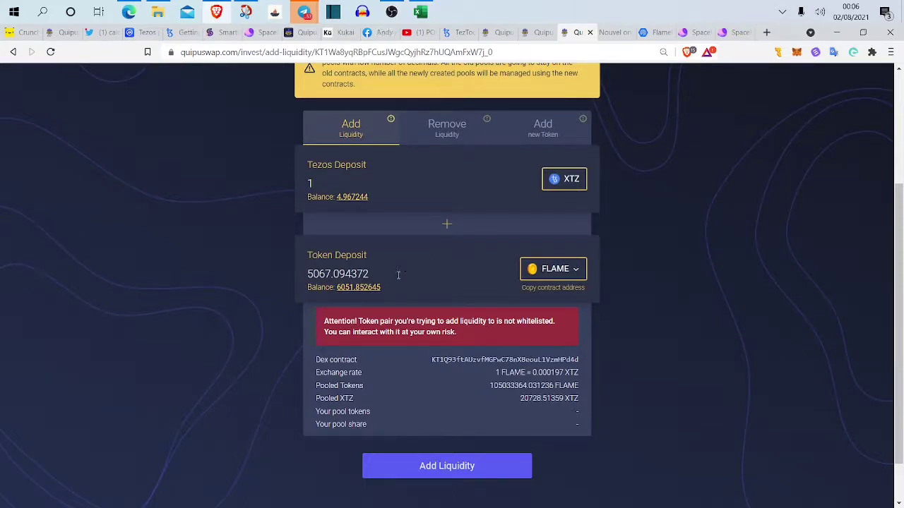
click(362, 289)
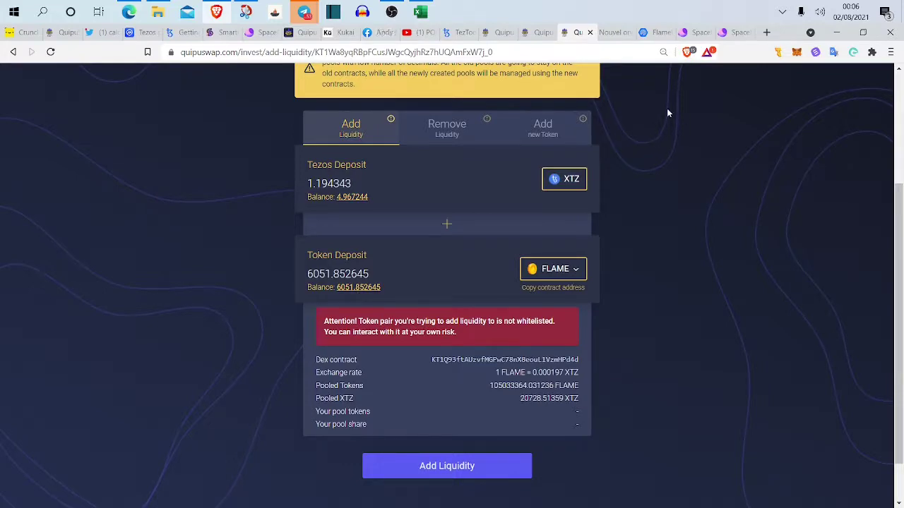
- Switch to DappRadar, go back from FlameDeFi to the Tezos dapp rankings, and examine the listed projects
click(689, 33)
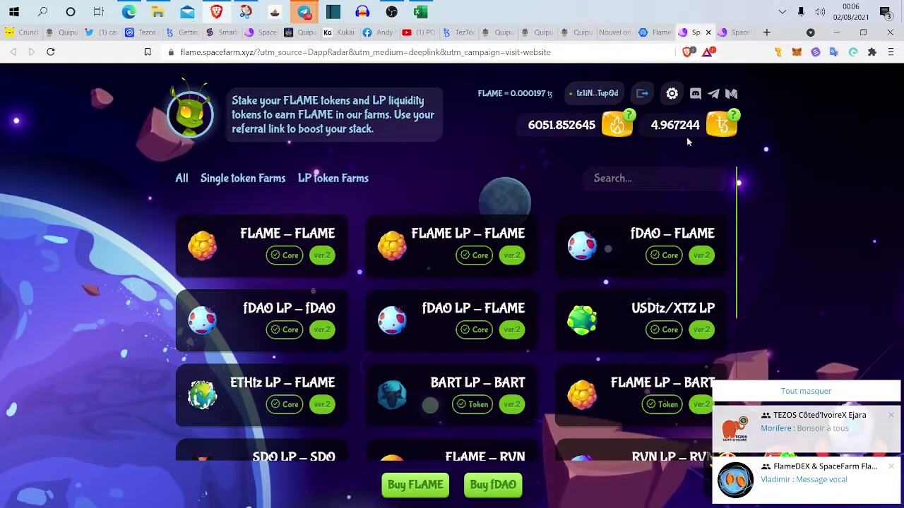
click(649, 33)
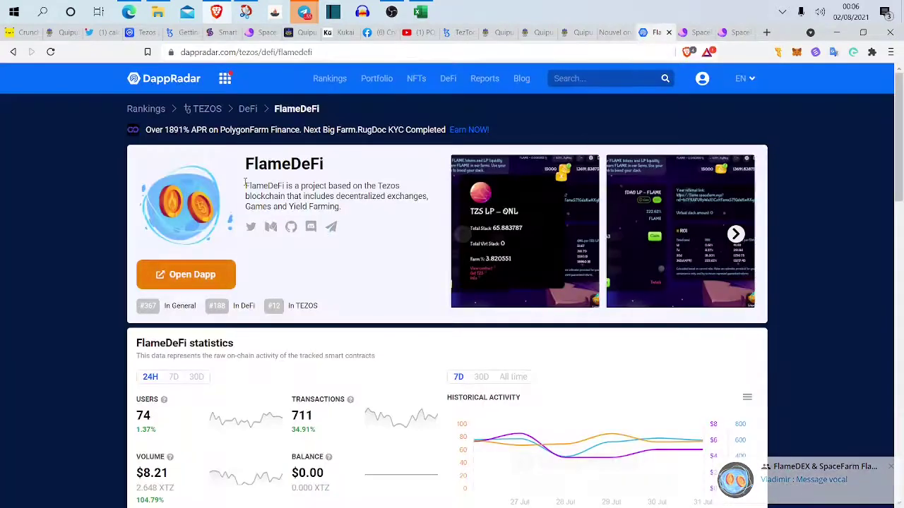
click(12, 52)
scroll(351, 288, down, 5)
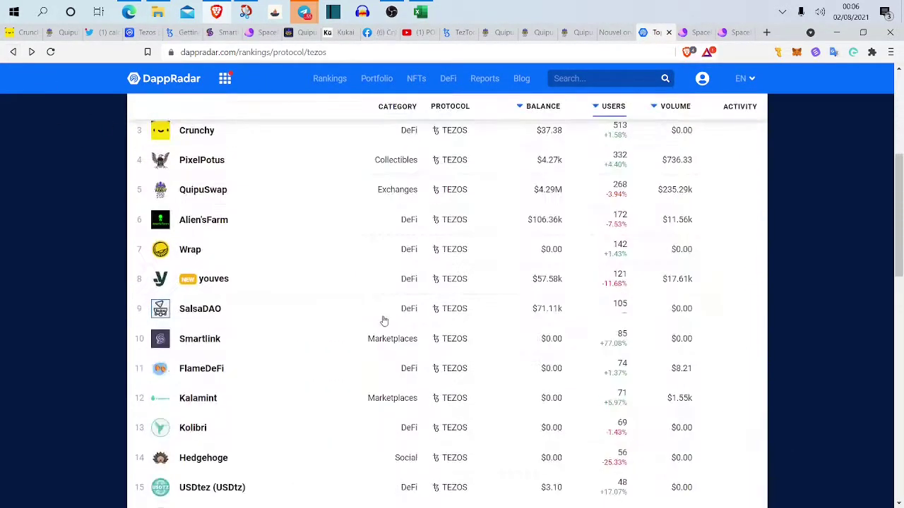
scroll(389, 325, up, 2)
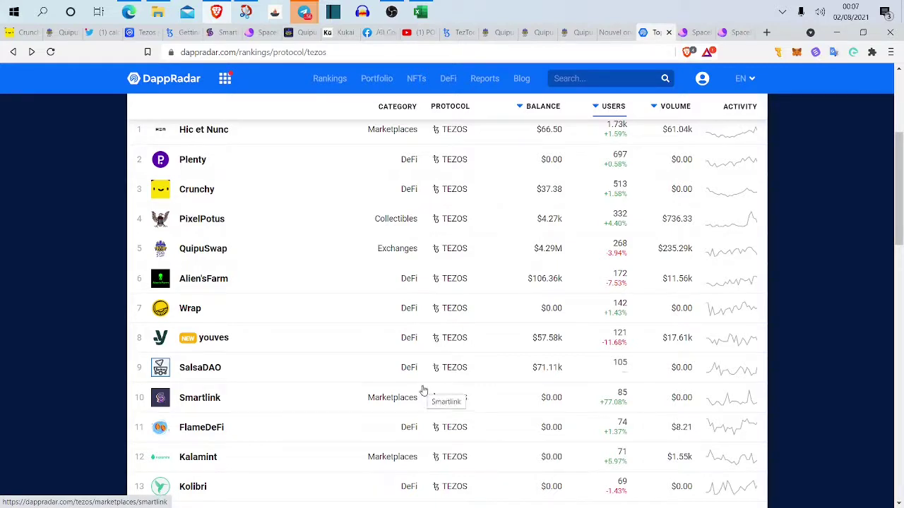
click(427, 388)
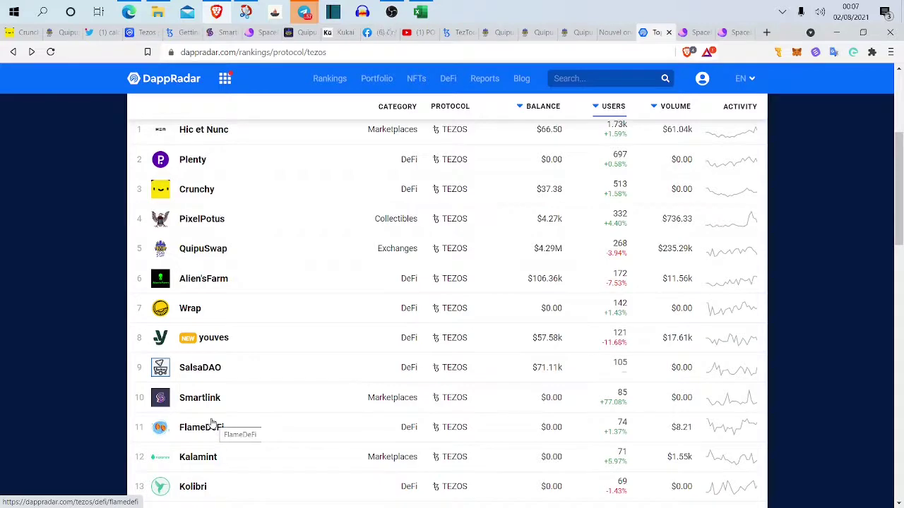
- Switch to Space Farm and look over the available single-token and LP token farms
click(695, 33)
scroll(485, 305, down, 1)
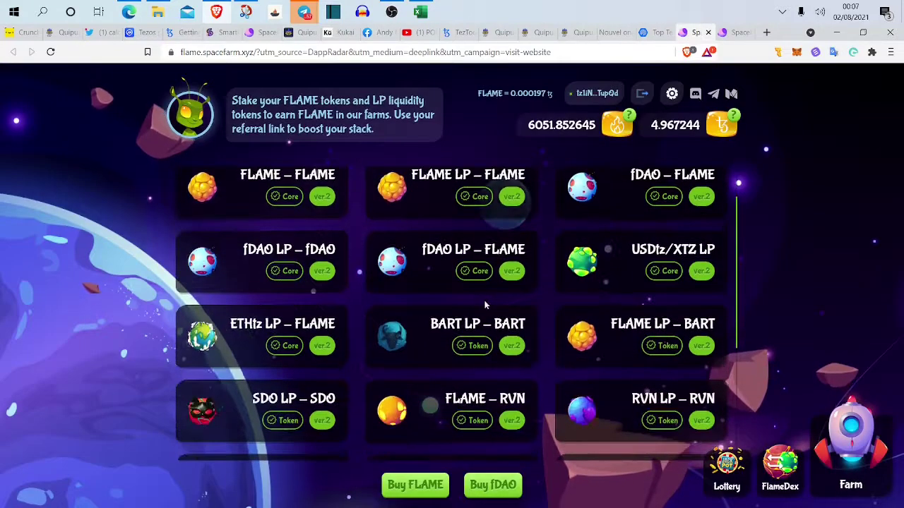
scroll(478, 288, up, 1)
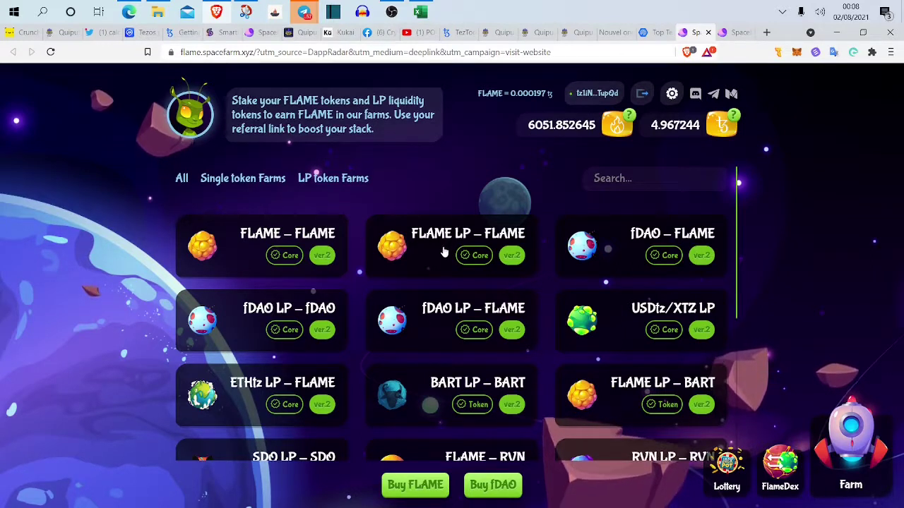
- Switch back to Crunchy's farm list and review the XTZ/HERA farm among its neighbouring farms
click(21, 32)
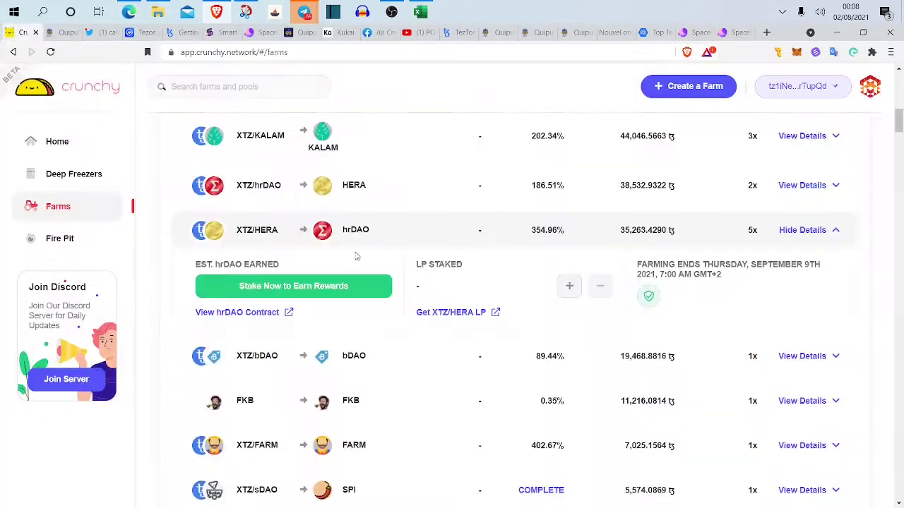
scroll(403, 244, up, 2)
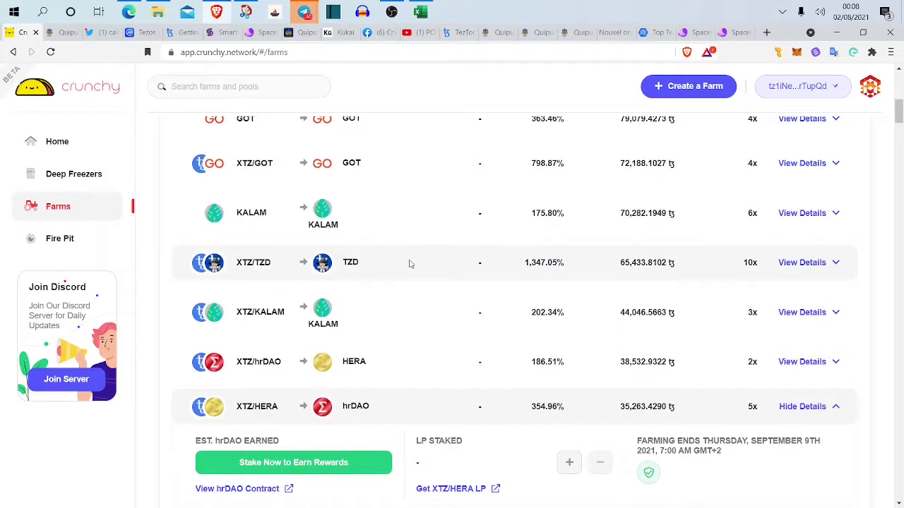
scroll(406, 258, down, 1)
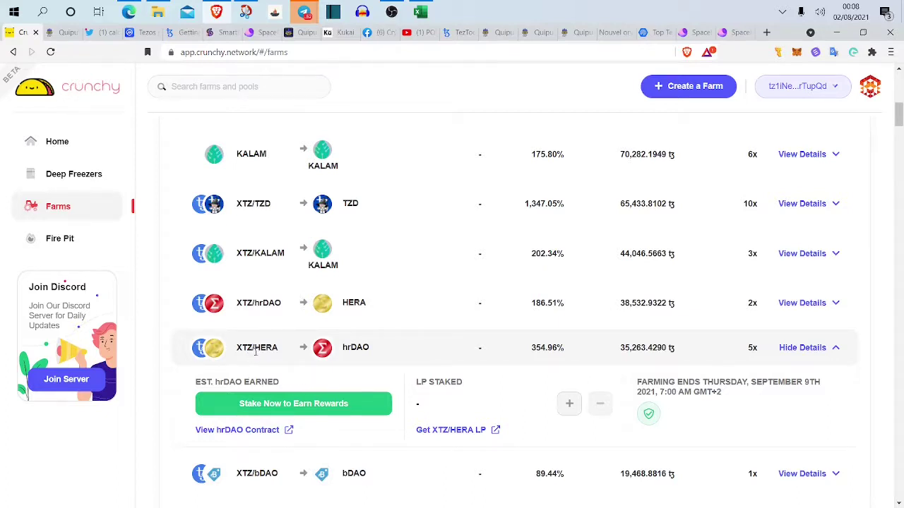
- Choose HERA as the output token for the 1 XTZ swap on QuipuSwap, and open the add-liquidity form
click(577, 33)
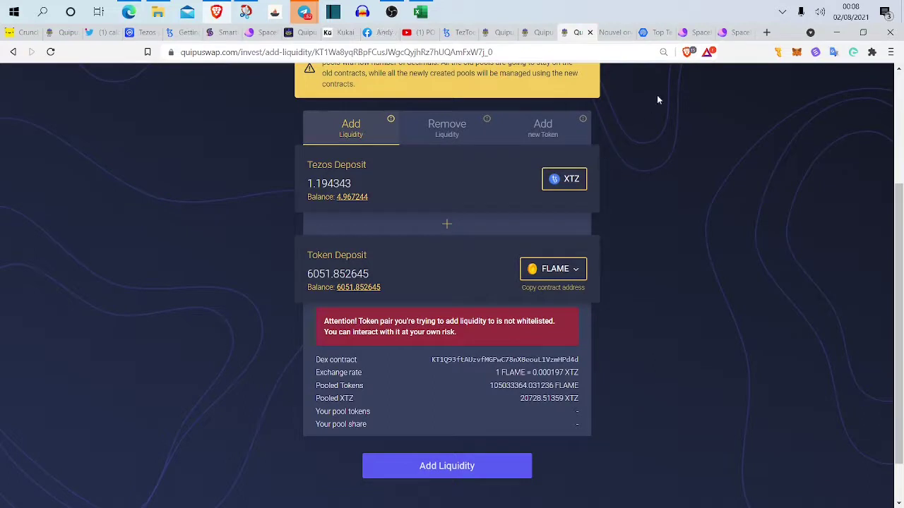
click(537, 33)
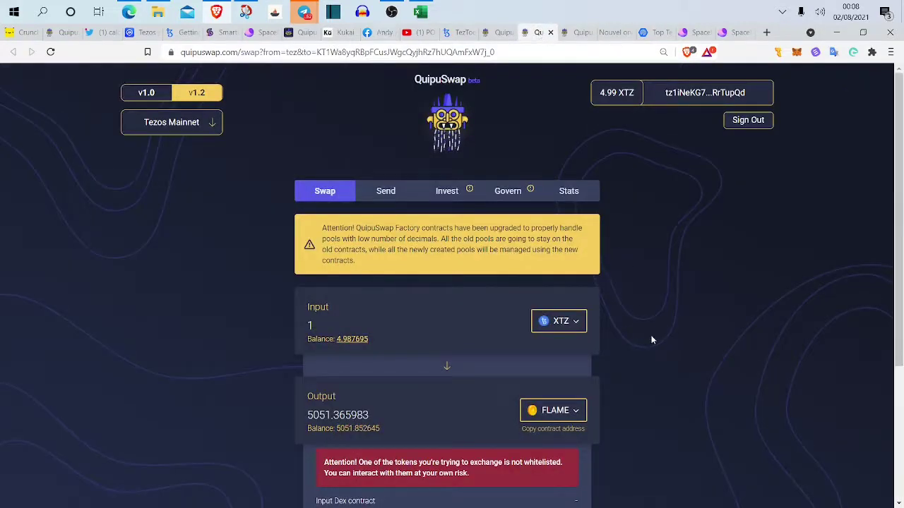
click(539, 416)
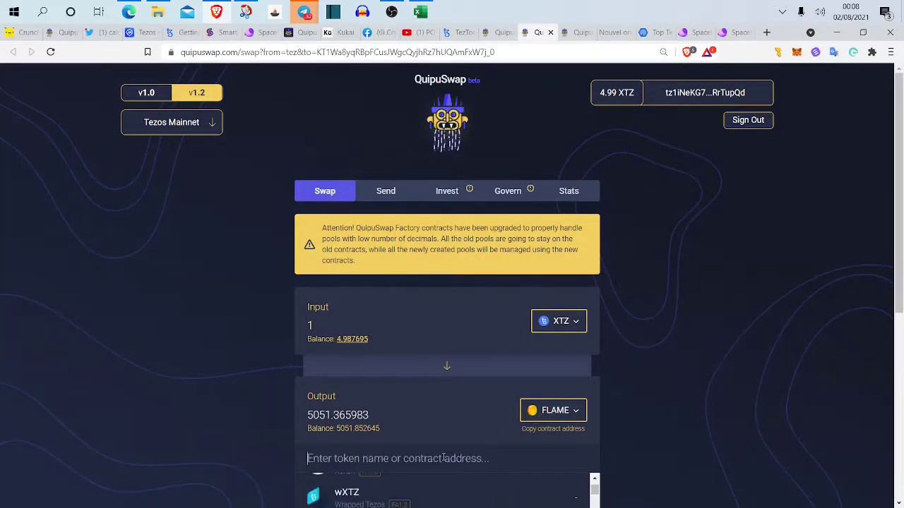
text(HER)
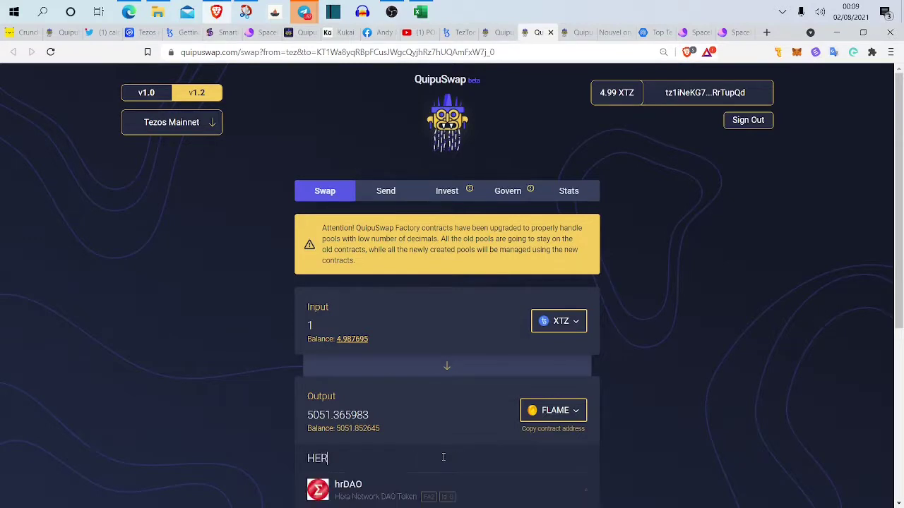
scroll(466, 466, down, 1)
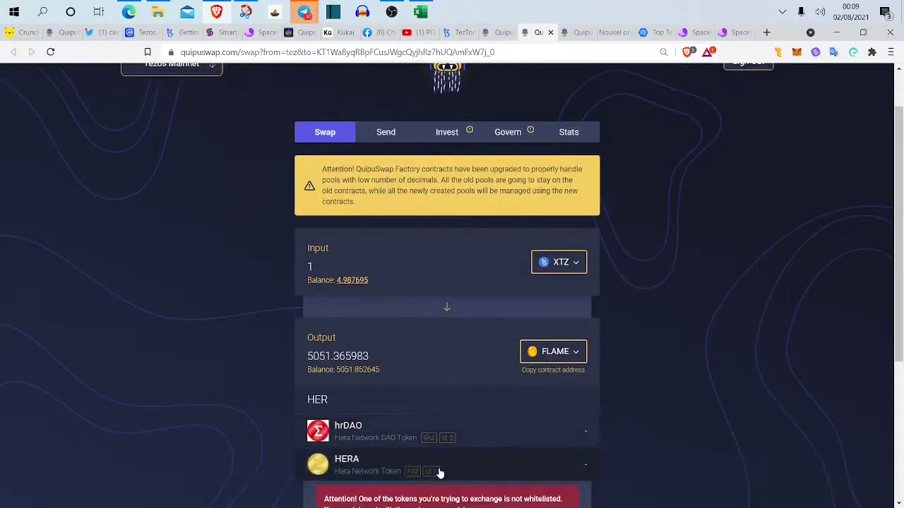
click(424, 466)
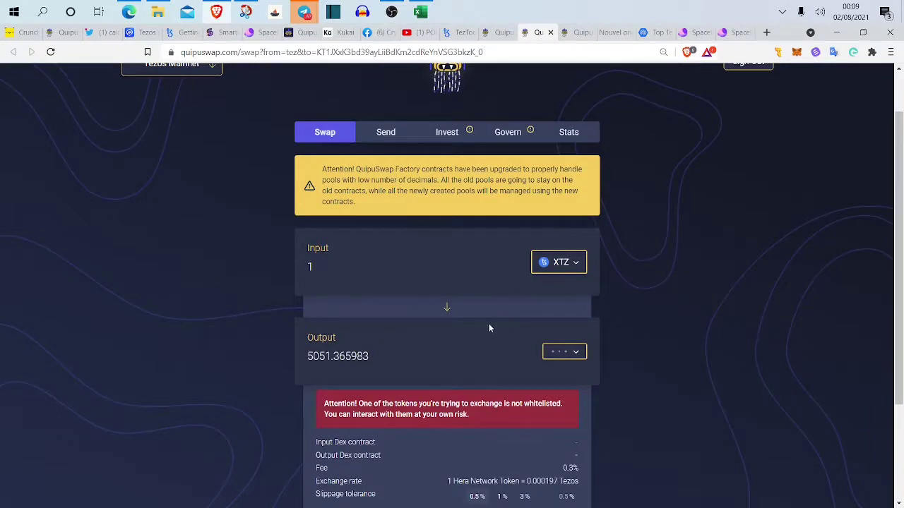
click(446, 135)
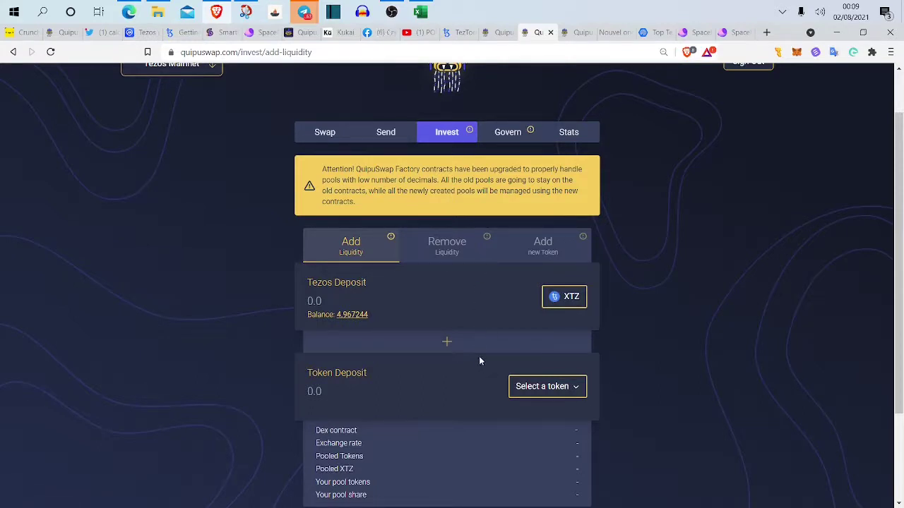
- Share the QuipuSwap window in the Telegram group call, hide the webcam notification, and return to the browser
key(alt+Tab)
click(586, 166)
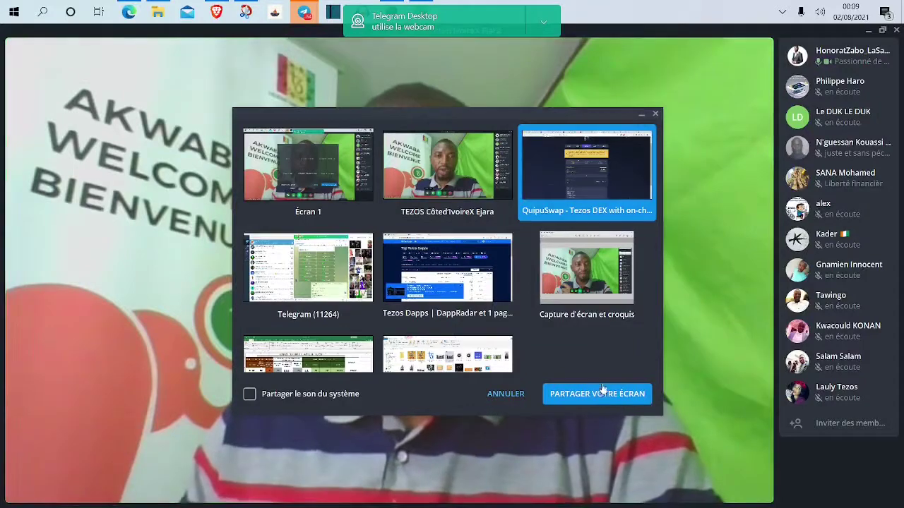
click(603, 393)
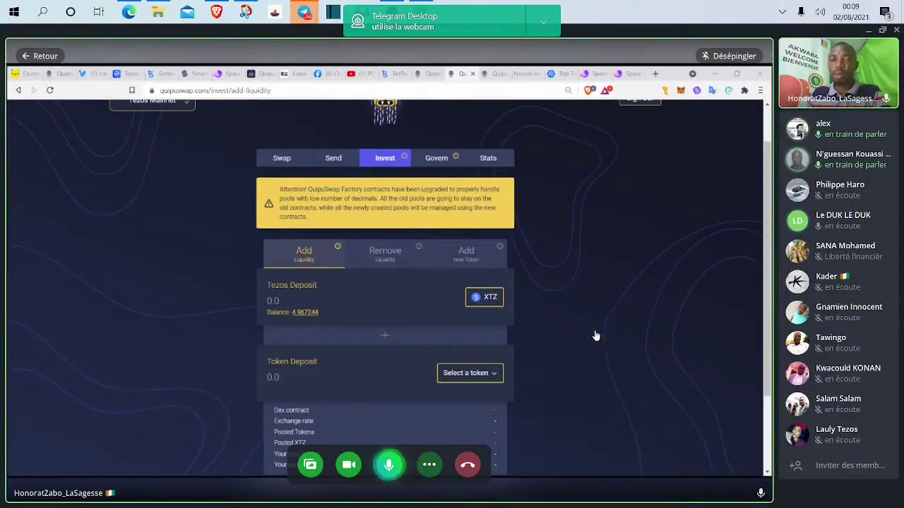
click(549, 17)
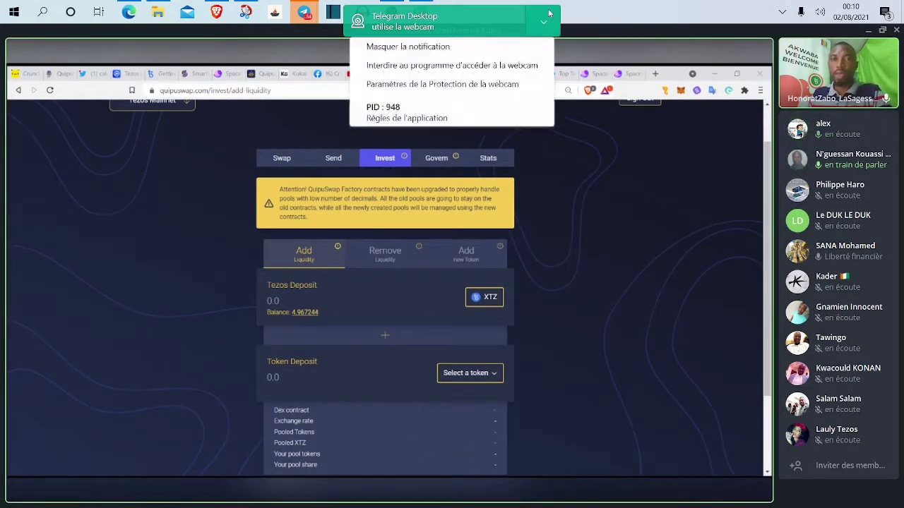
click(497, 49)
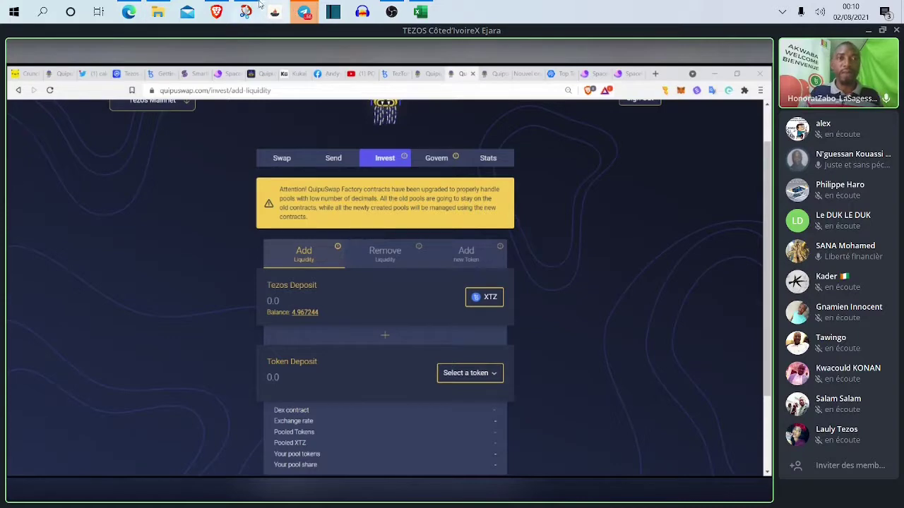
click(219, 11)
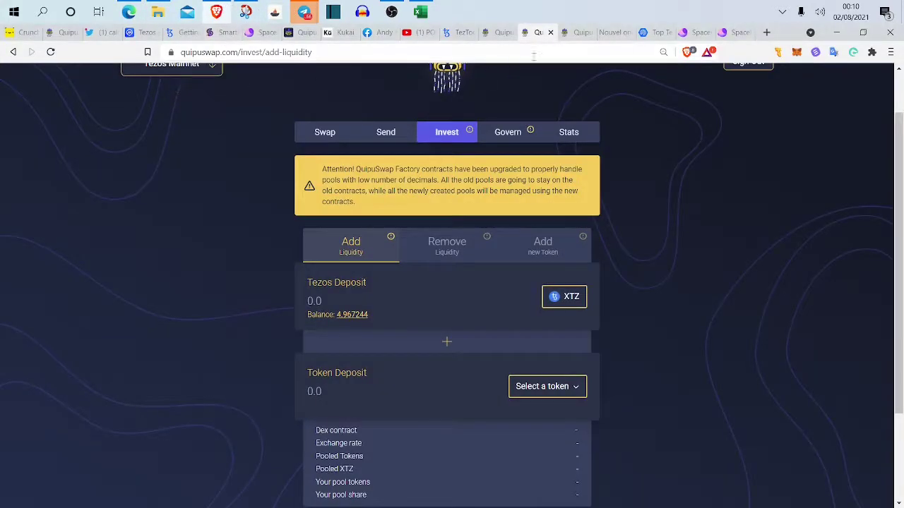
- Switch to DappRadar's Tezos ranking and look over the listed dapps, including the DeFi projects
click(656, 35)
scroll(431, 265, down, 4)
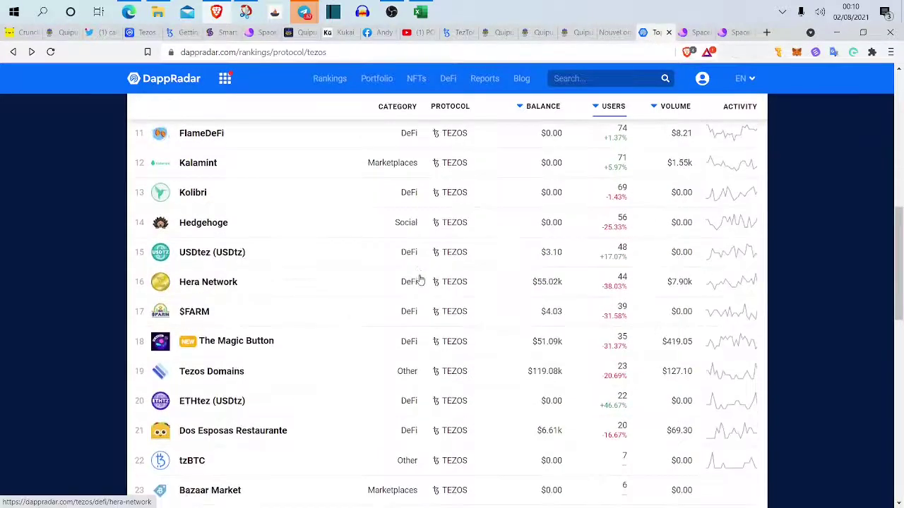
scroll(416, 272, up, 2)
scroll(417, 272, up, 5)
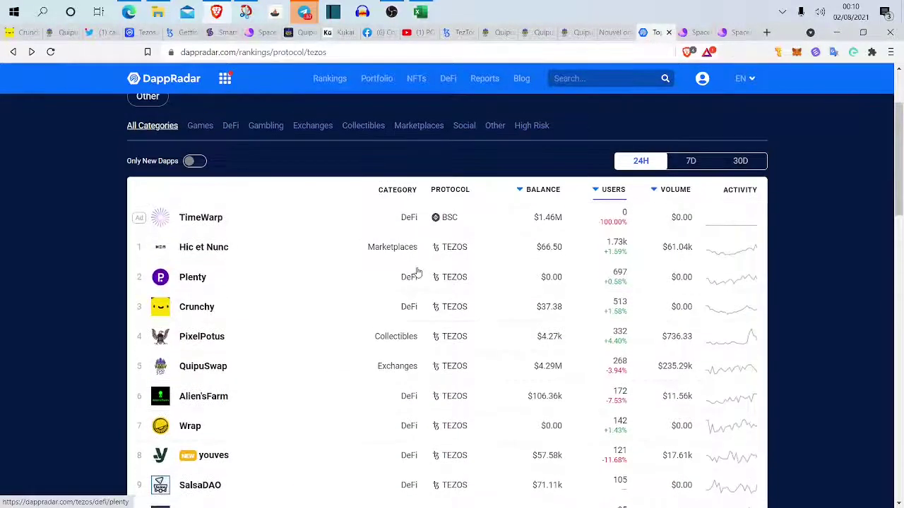
scroll(353, 327, down, 1)
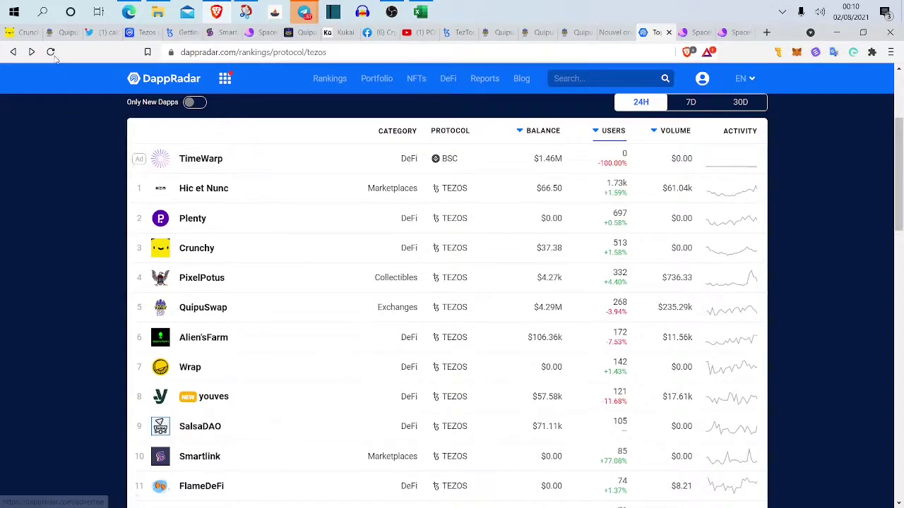
- Switch to Crunchy's farm list and examine the farms listed around and below the expanded XTZ/HERA farm
click(26, 33)
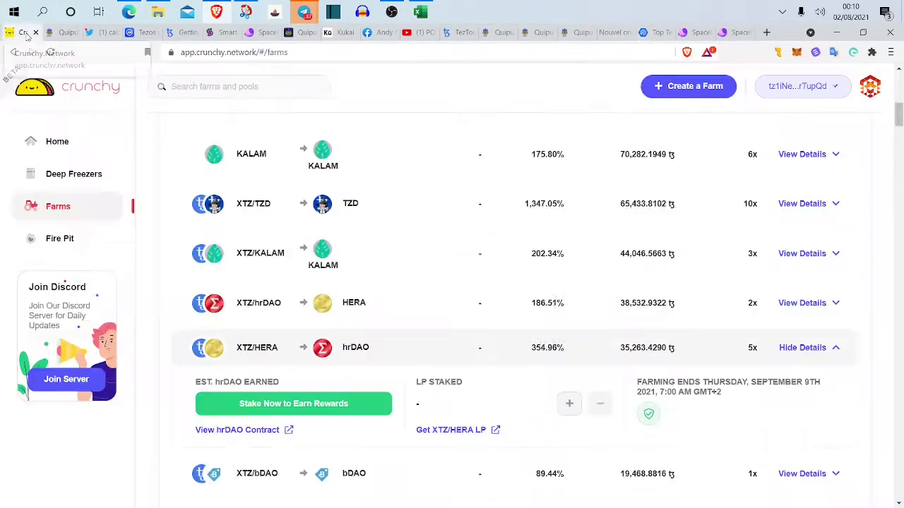
scroll(403, 259, down, 3)
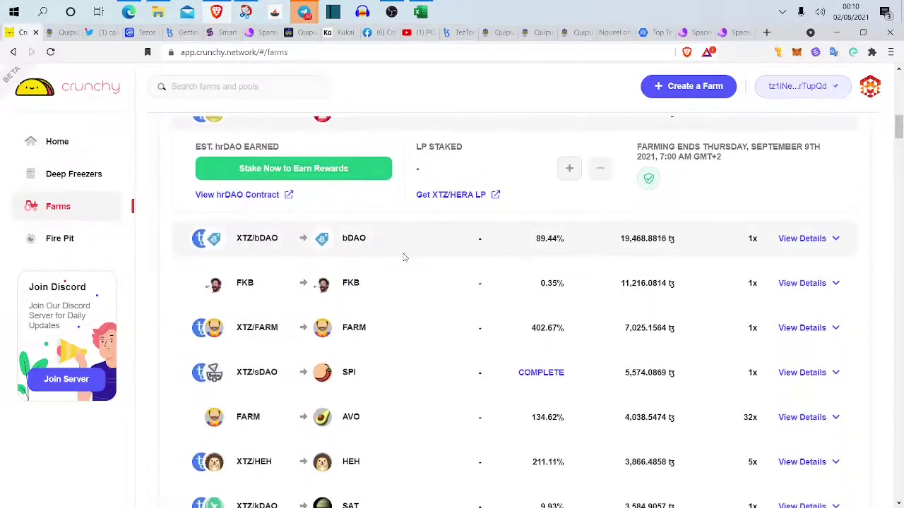
scroll(403, 258, down, 1)
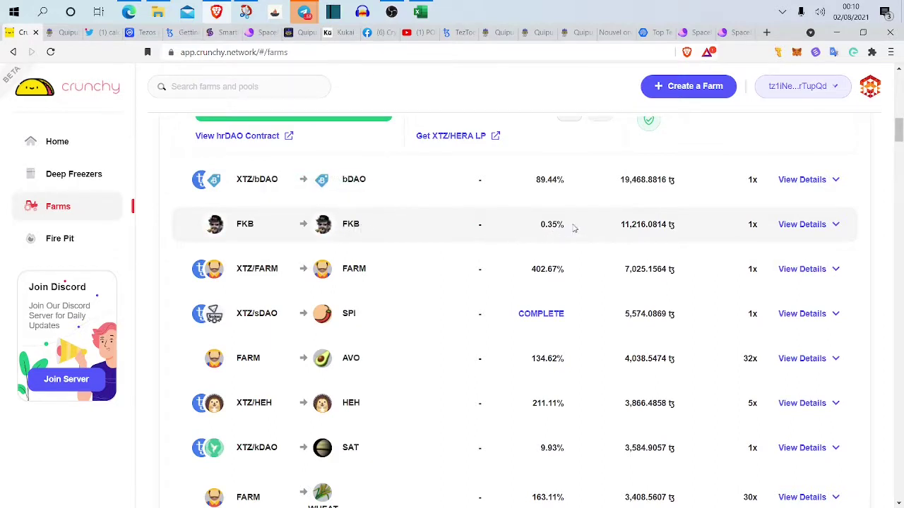
scroll(571, 228, up, 1)
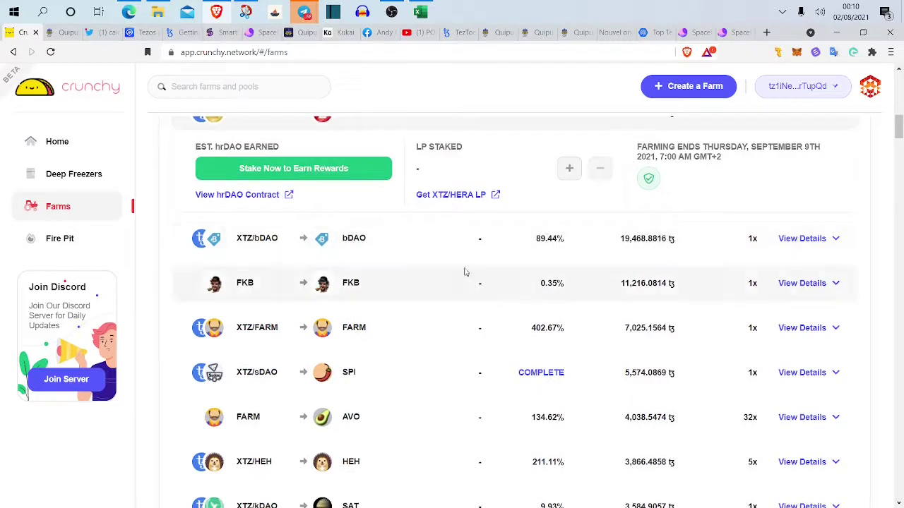
scroll(438, 272, up, 2)
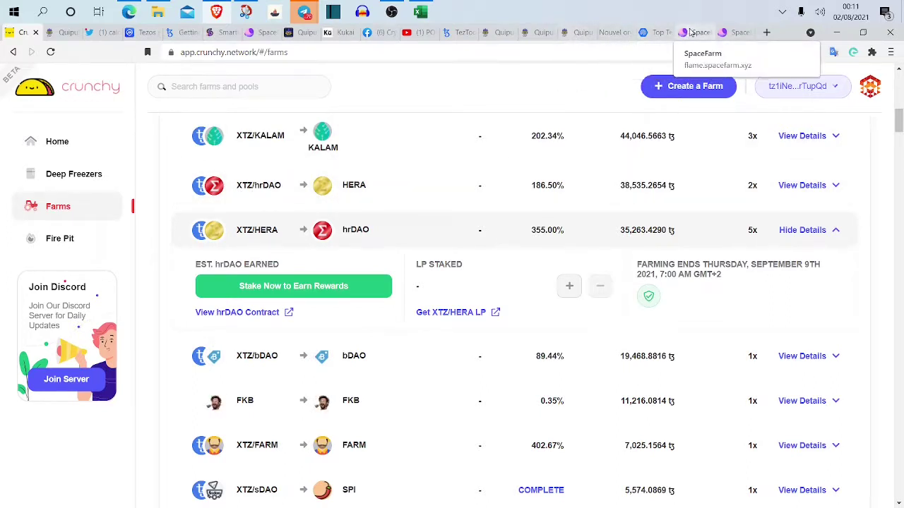
- Switch to Space Farm, look through its farms, and open the details of the FLAME LP – FLAME farm
click(691, 33)
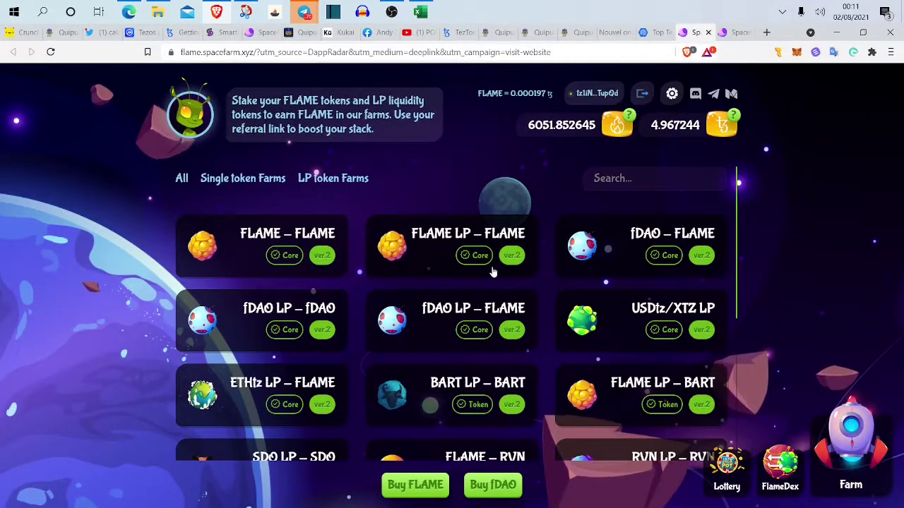
scroll(492, 272, down, 4)
scroll(482, 265, up, 2)
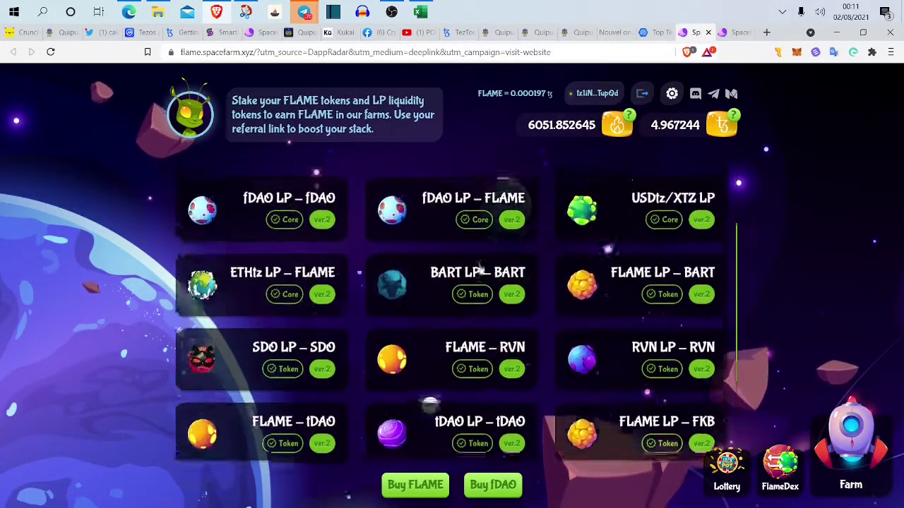
scroll(480, 271, up, 2)
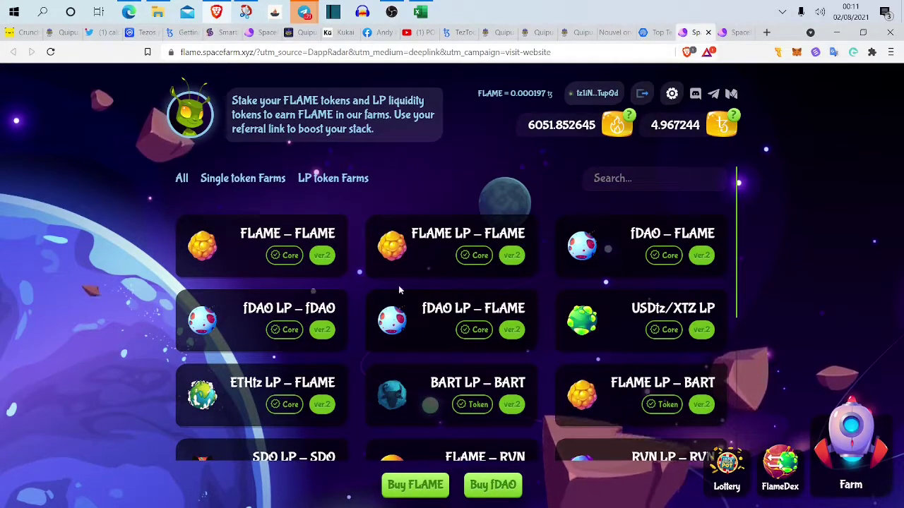
click(422, 256)
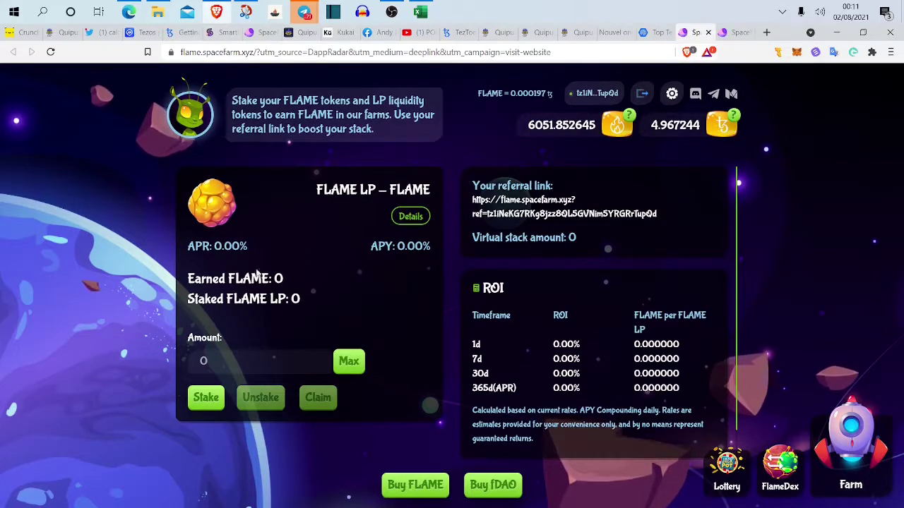
- In QuipuSwap's add-liquidity form, choose FLAME as the deposit token with a Tezos deposit of 1 XTZ
click(540, 35)
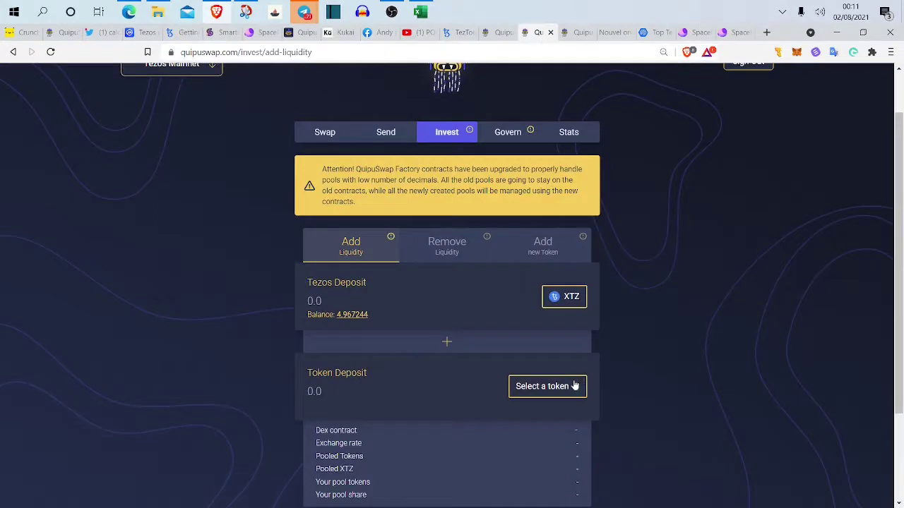
click(545, 388)
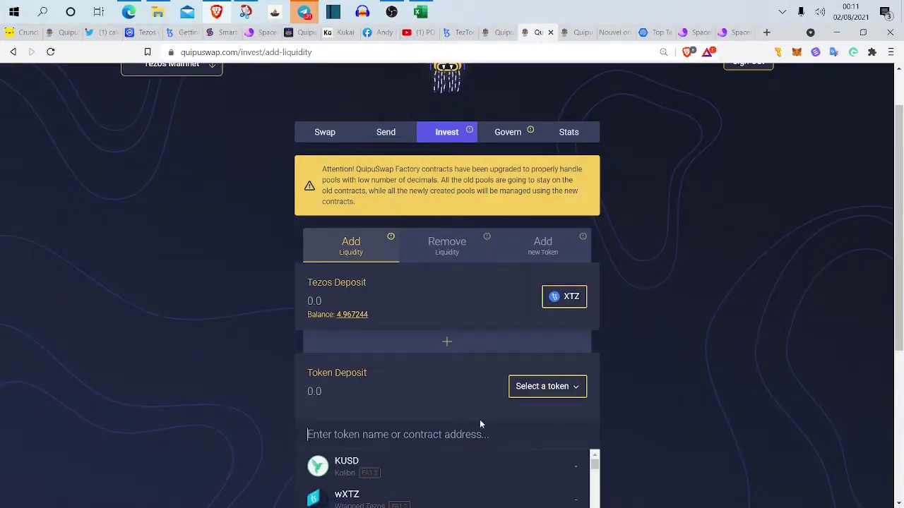
scroll(479, 423, down, 2)
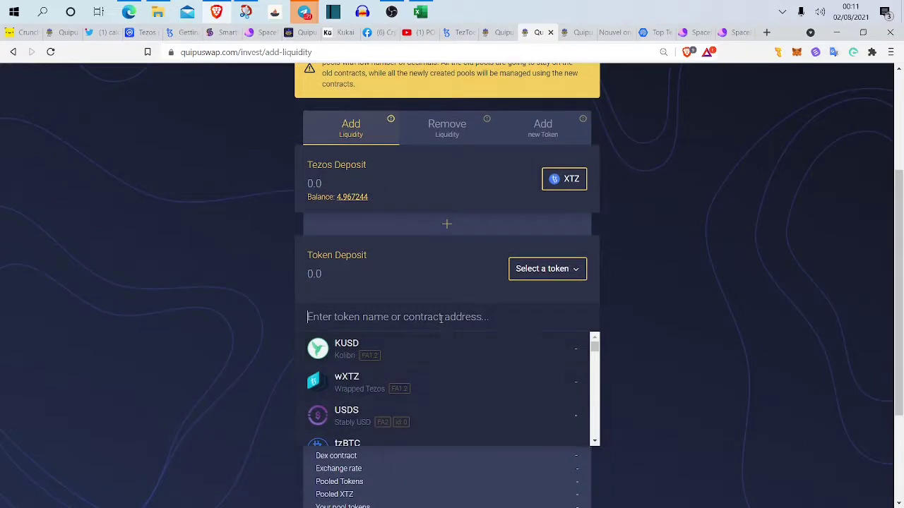
text(FLA)
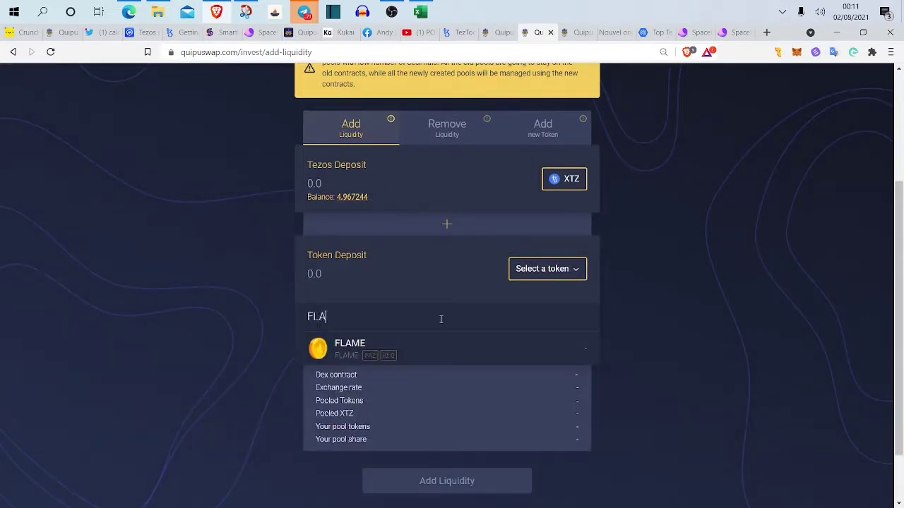
click(364, 349)
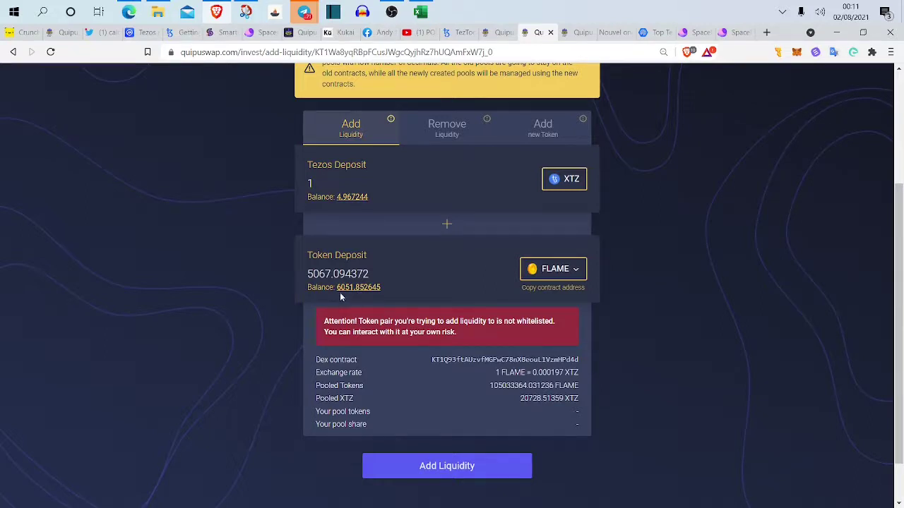
- Replace the token deposit with 1000 FLAME and highlight the matching XTZ amount
click(381, 276)
key(BackSpace)
key(BackSpace)
key(BackSpace)
key(BackSpace)
key(BackSpace)
key(BackSpace)
key(BackSpace)
key(BackSpace)
key(BackSpace)
key(BackSpace)
key(BackSpace)
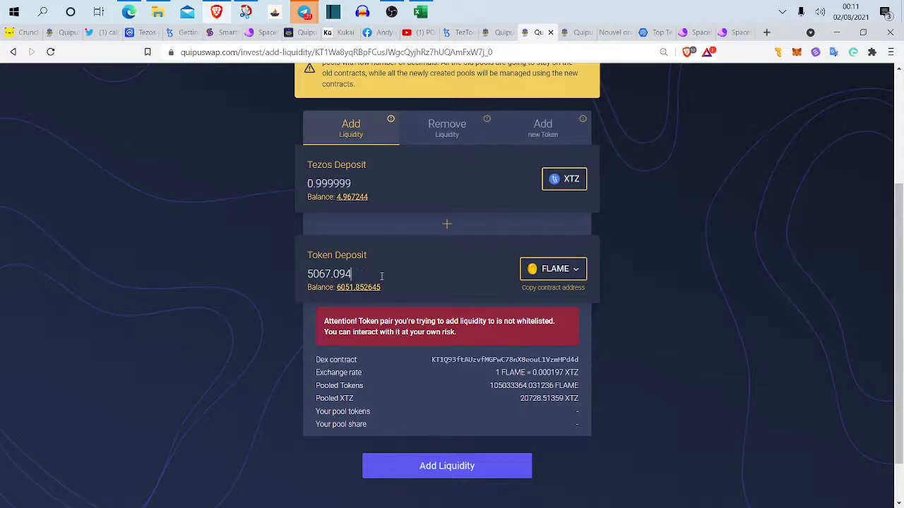
text(1)
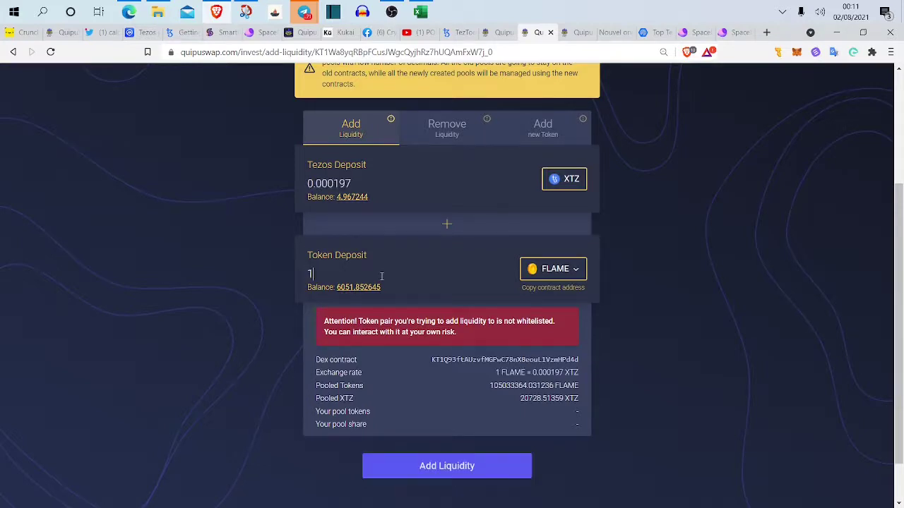
text(000)
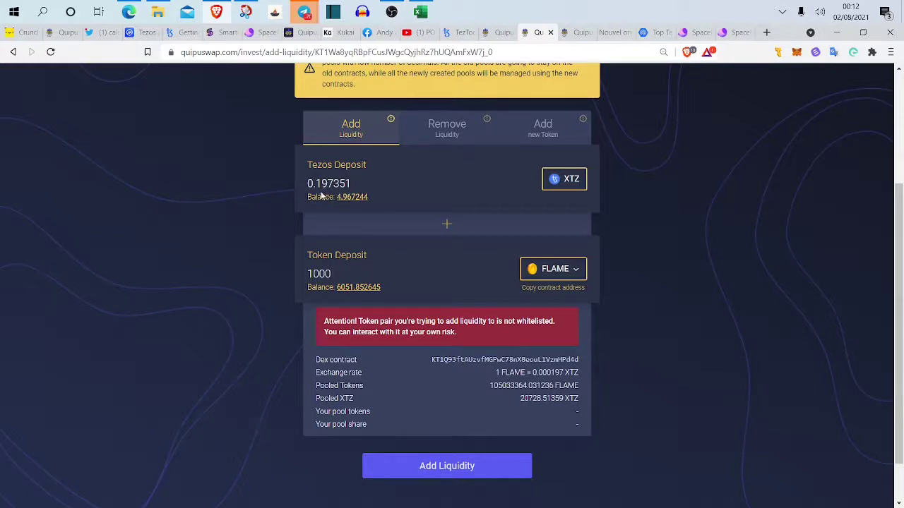
drag(357, 183, 307, 185)
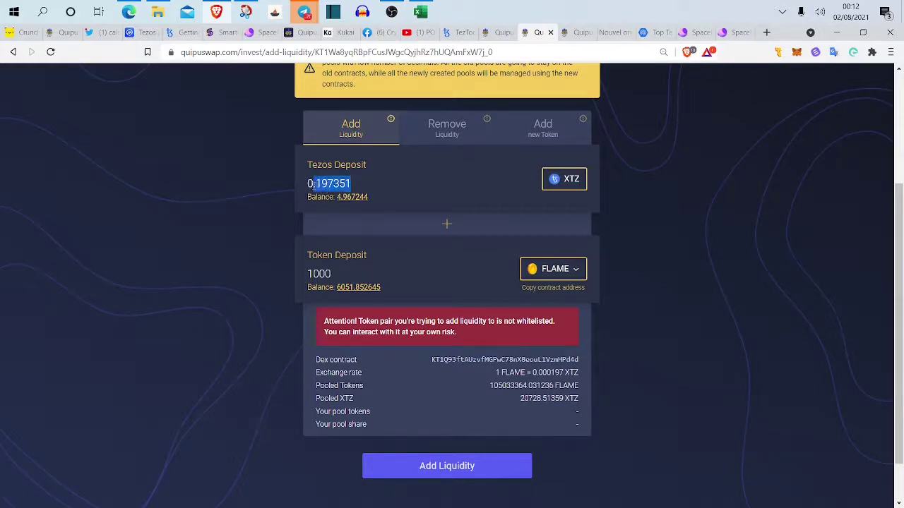
- Change the token deposit to 100000 FLAME and highlight the XTZ amount it requires
click(343, 274)
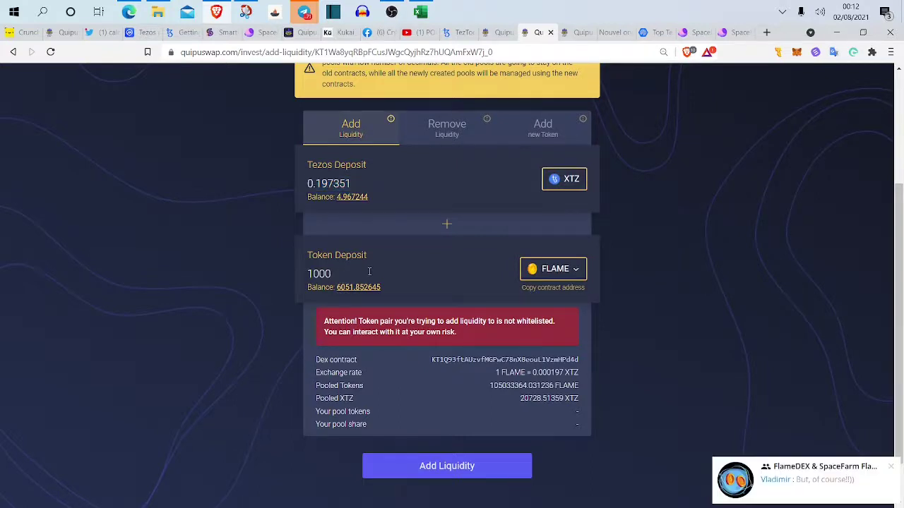
key(BackSpace)
key(BackSpace)
key(BackSpace)
key(BackSpace)
text(100000)
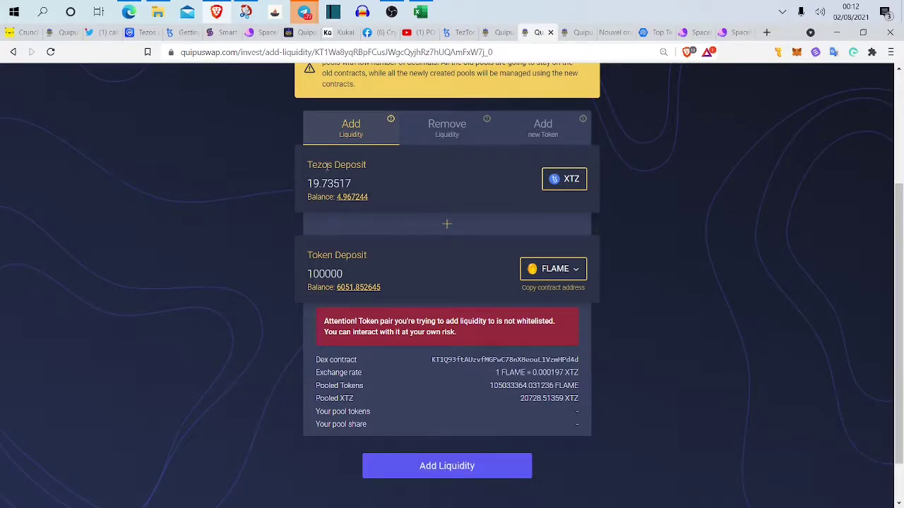
drag(352, 183, 306, 188)
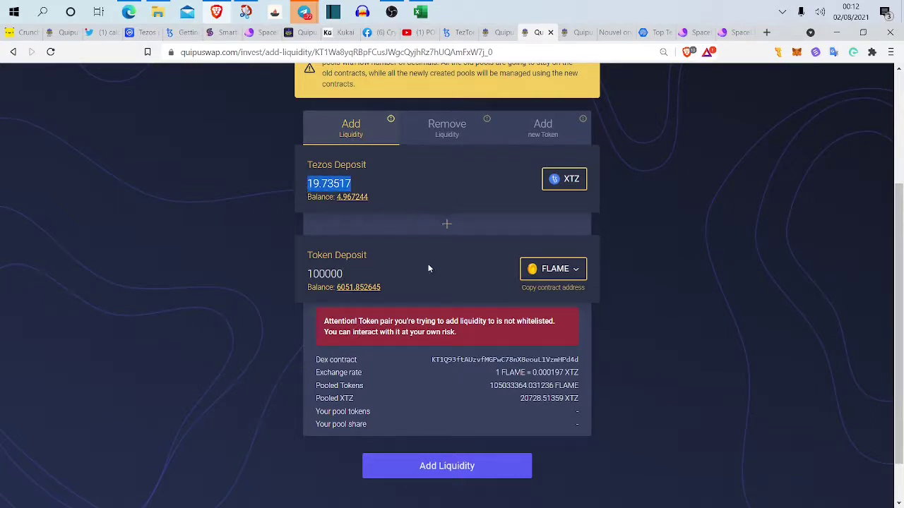
- Change the token deposit to 50000 FLAME and highlight the corresponding Tezos deposit
click(359, 277)
key(BackSpace)
key(BackSpace)
key(BackSpace)
key(BackSpace)
key(BackSpace)
key(BackSpace)
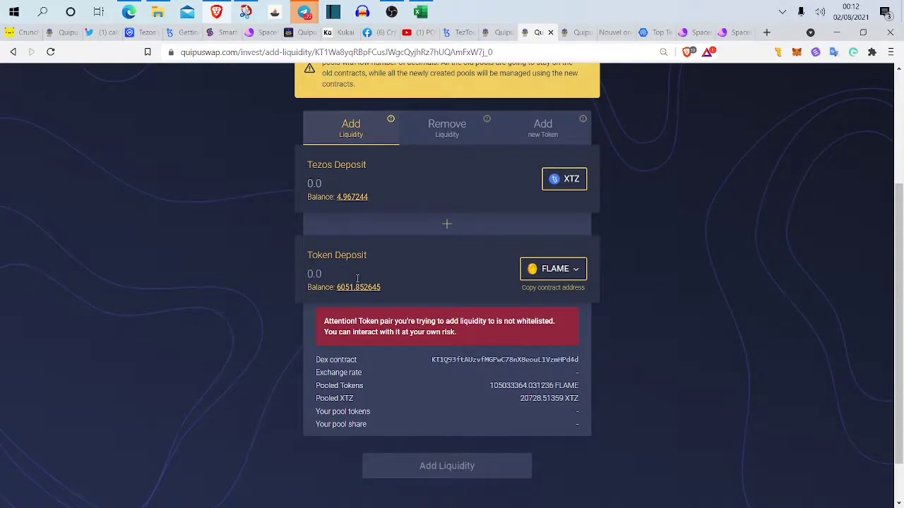
text(5)
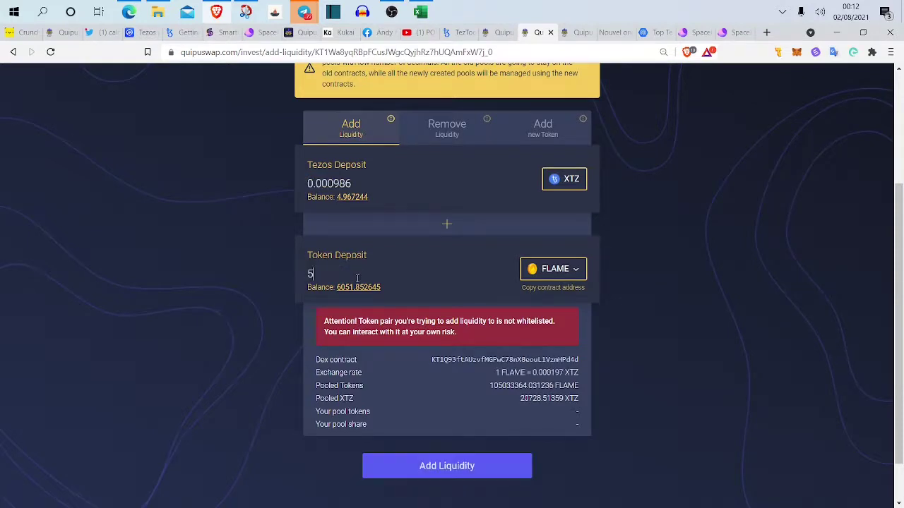
text(0000)
mouse_move(337, 288)
mouse_down()
mouse_move(380, 288)
mouse_move(351, 288)
mouse_up()
click(359, 270)
key(BackSpace)
key(BackSpace)
key(BackSpace)
key(BackSpace)
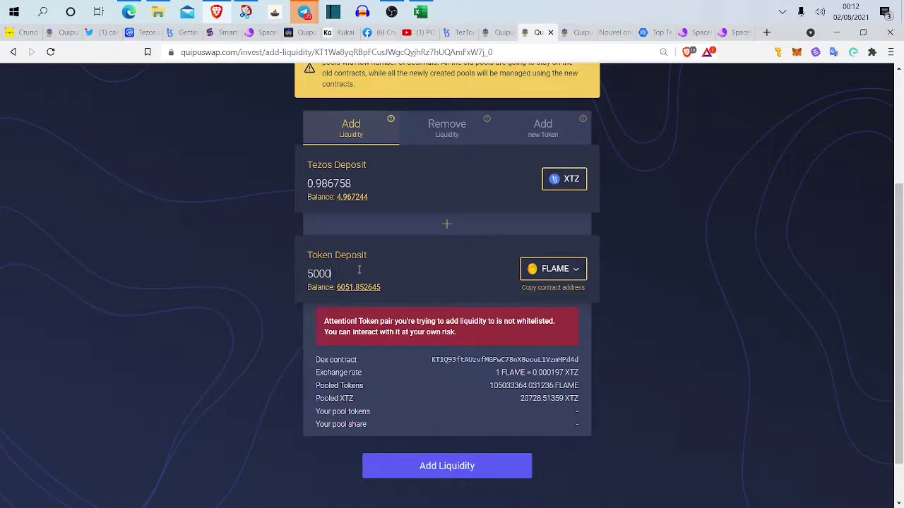
text(0000)
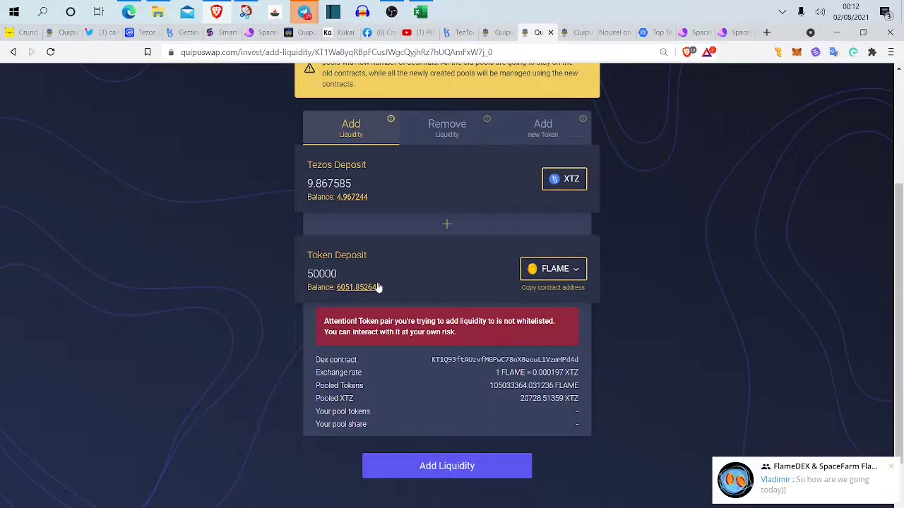
double_click(330, 185)
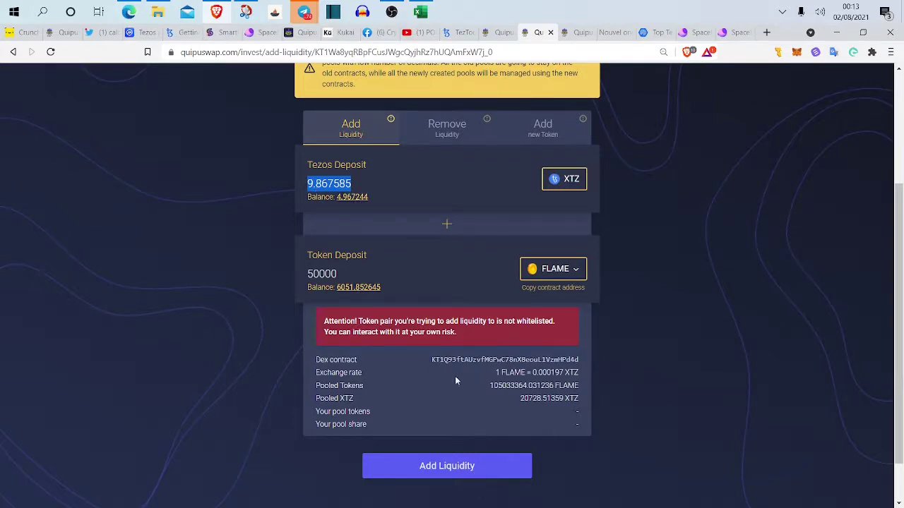
- Set the token deposit to 1000 FLAME, submit the liquidity, and confirm the operations in Temple Wallet
click(366, 274)
key(BackSpace)
key(BackSpace)
key(BackSpace)
key(BackSpace)
key(BackSpace)
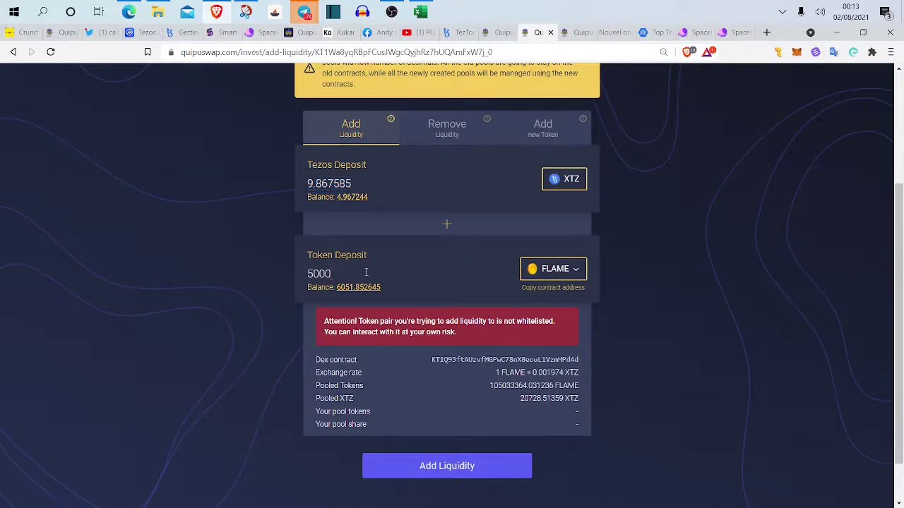
text(1000)
click(473, 470)
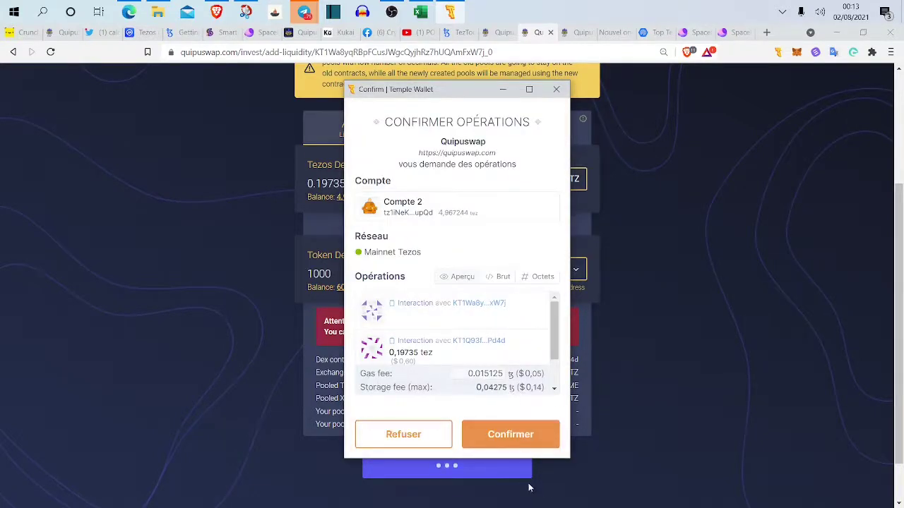
click(525, 447)
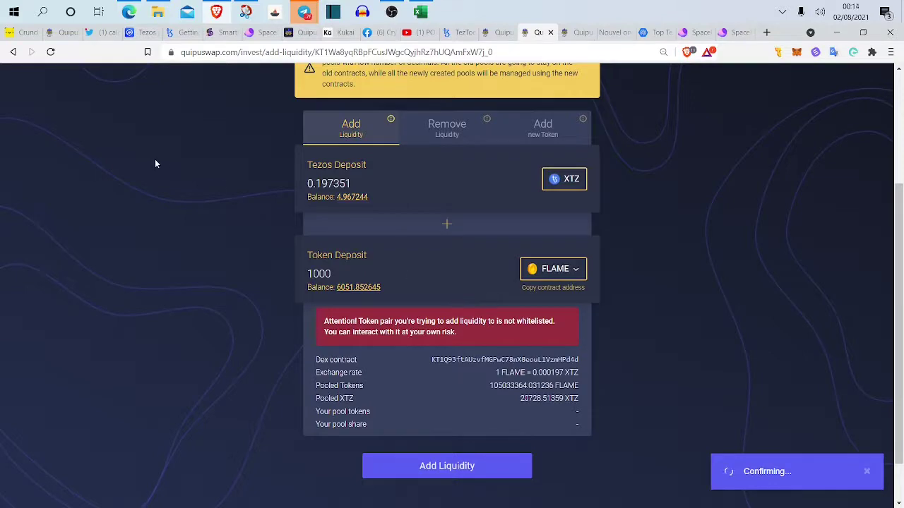
- Return to Crunchy's farm list and look through the smaller farms further down, comparing their pairs and reward rates
click(25, 32)
scroll(424, 304, down, 5)
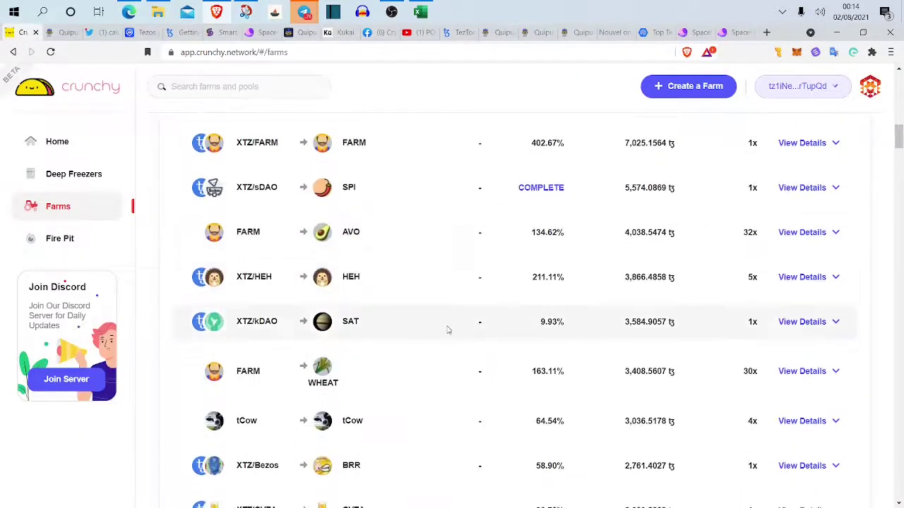
scroll(447, 330, down, 10)
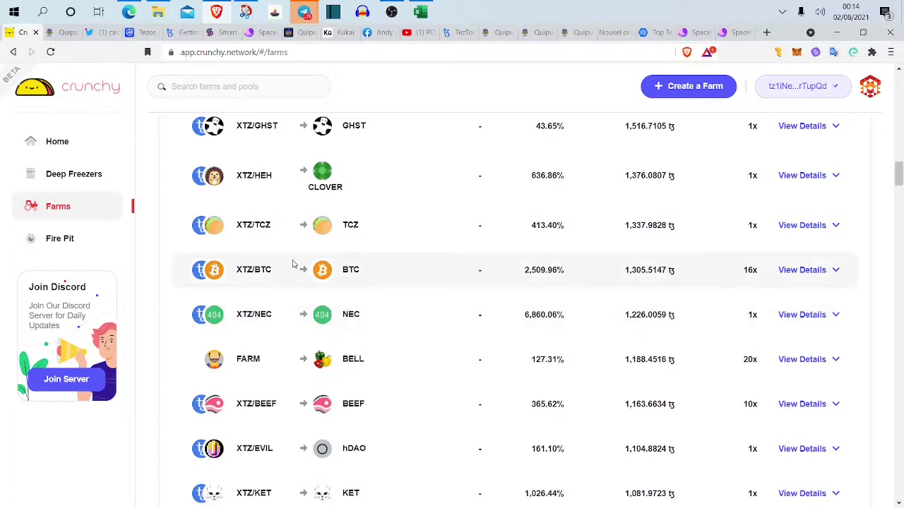
scroll(462, 392, down, 15)
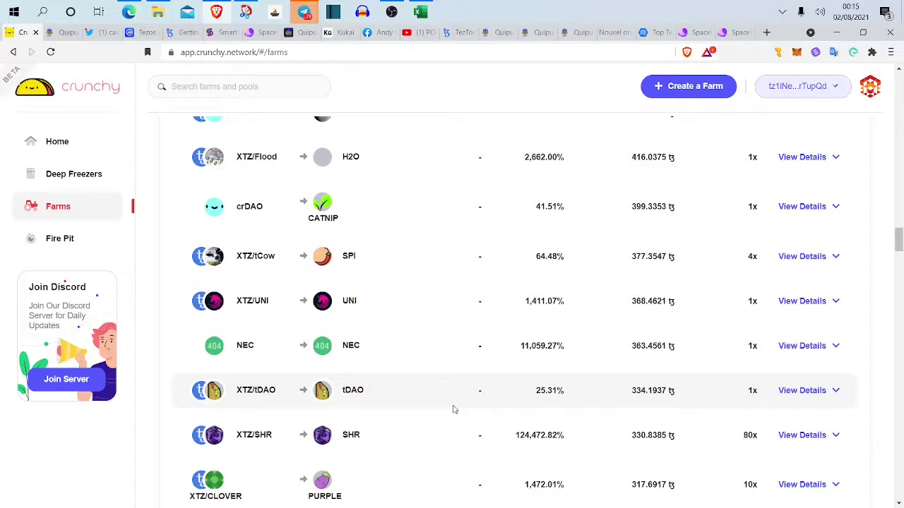
- Look back over the mid-sized farms in Crunchy's list, comparing their pairs, reward rates and locked values
scroll(454, 408, down, 1)
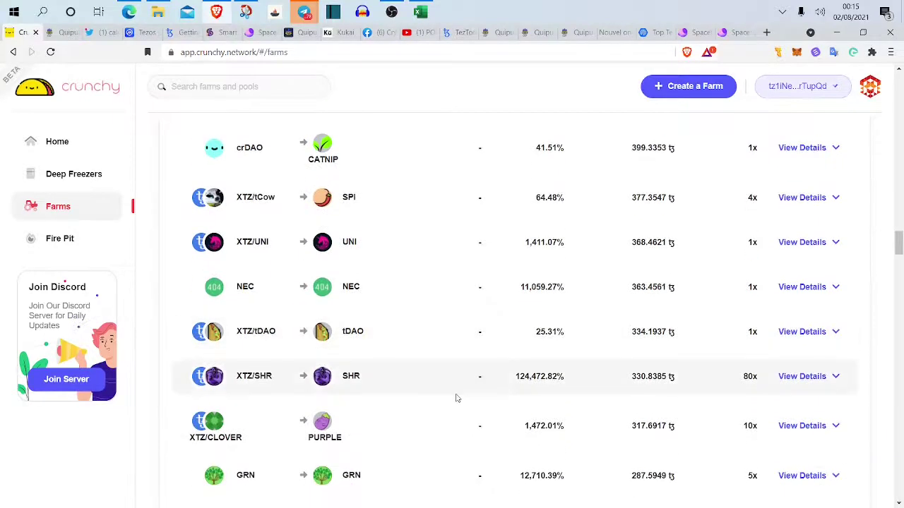
scroll(456, 399, up, 2)
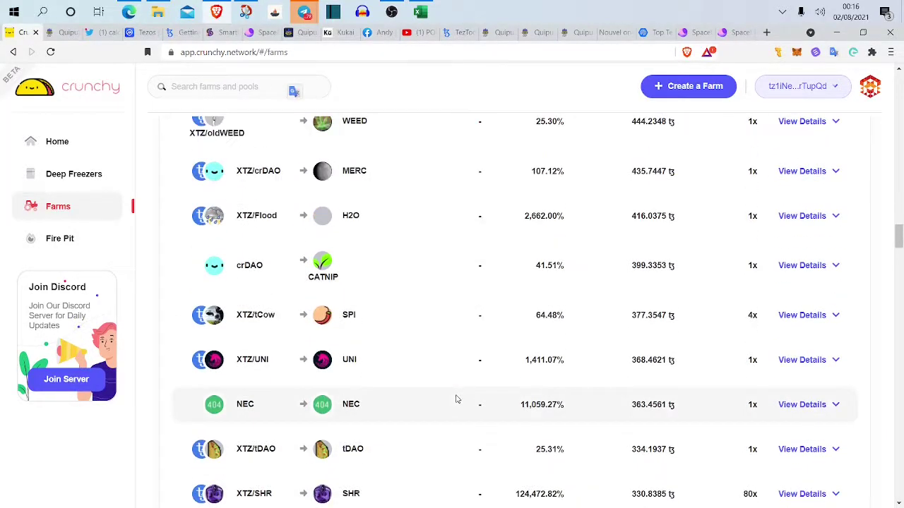
scroll(456, 399, up, 10)
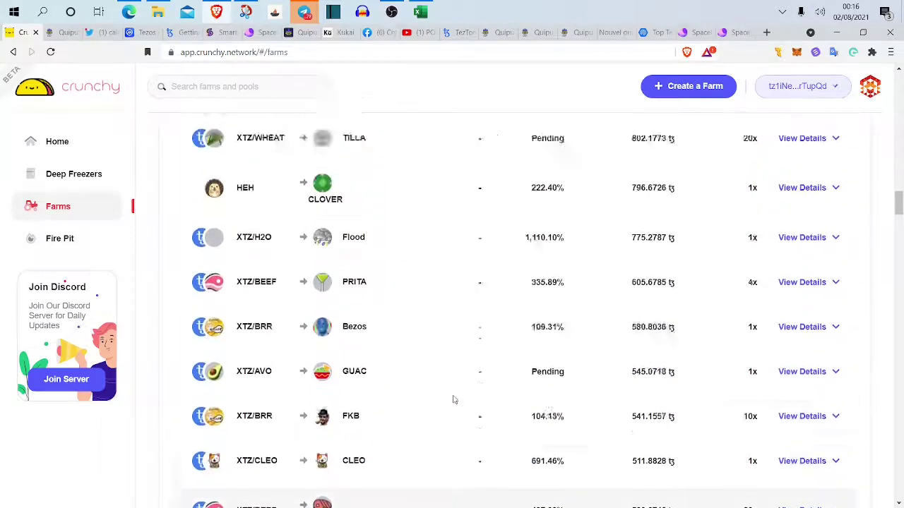
scroll(454, 399, up, 4)
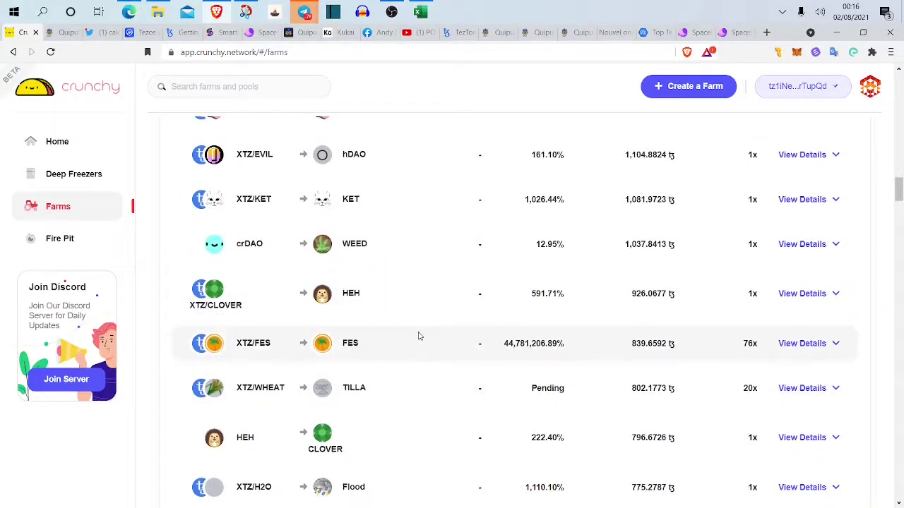
scroll(409, 288, up, 1)
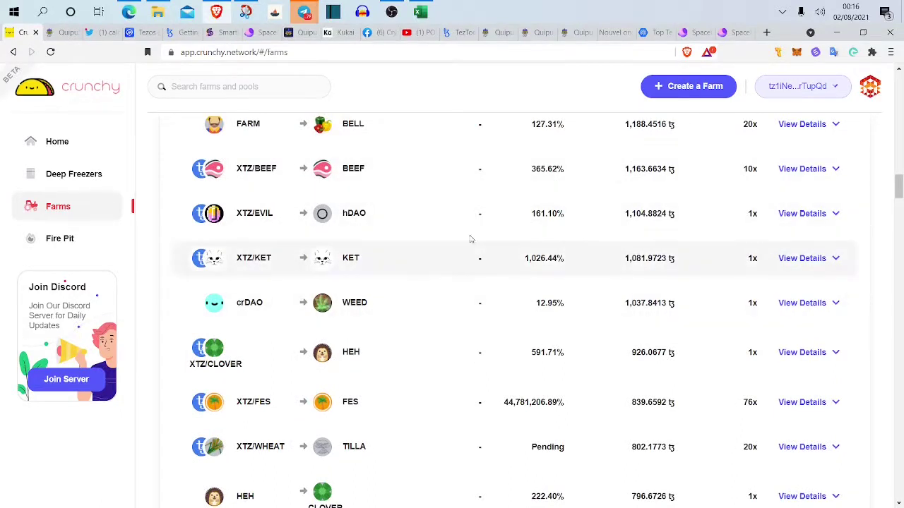
- Open QuipuSwap's remove liquidity form, choose the FLAME token and highlight the number of shares held
click(536, 32)
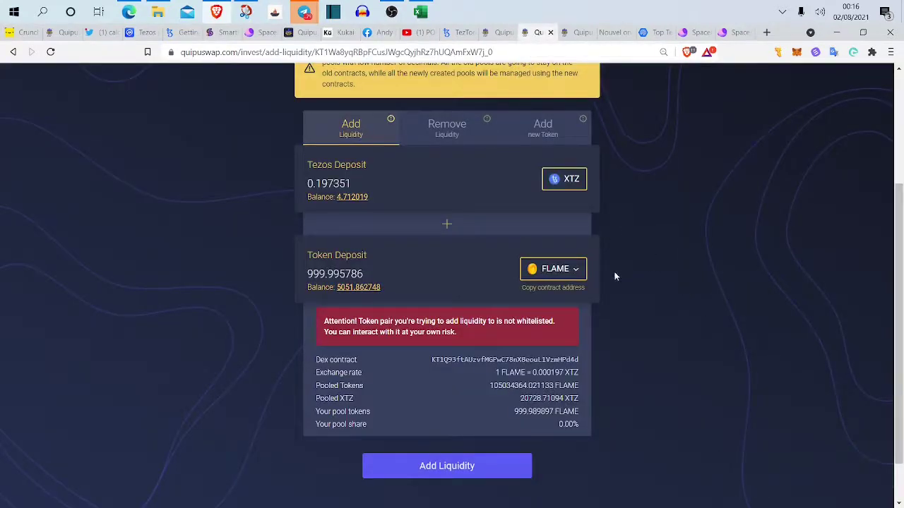
scroll(452, 287, up, 4)
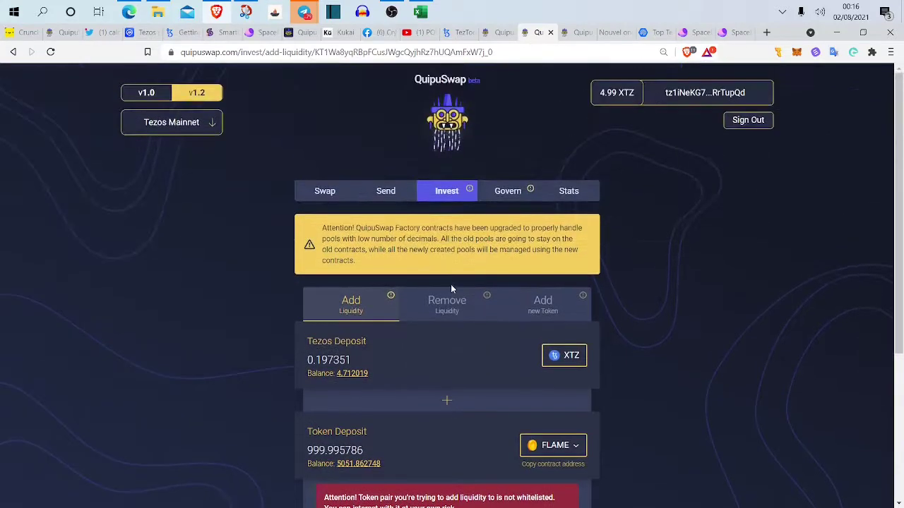
scroll(445, 256, down, 1)
scroll(443, 257, down, 1)
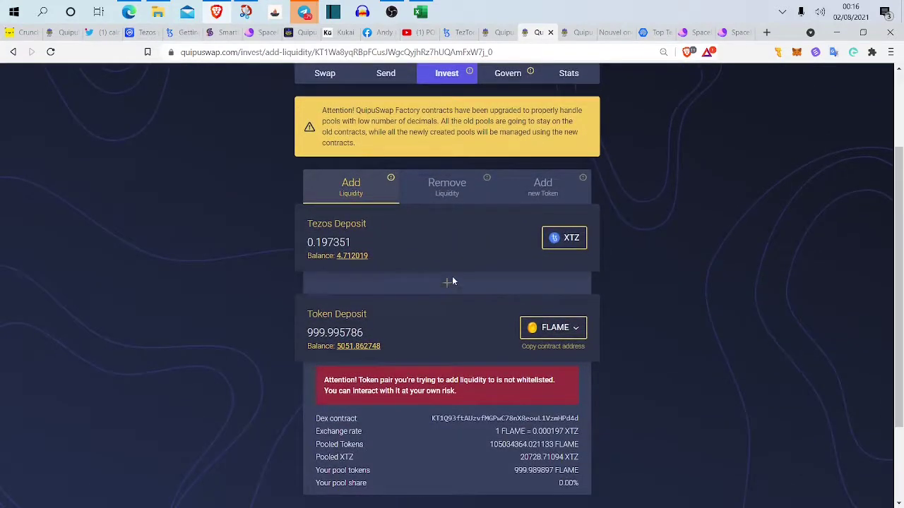
click(454, 193)
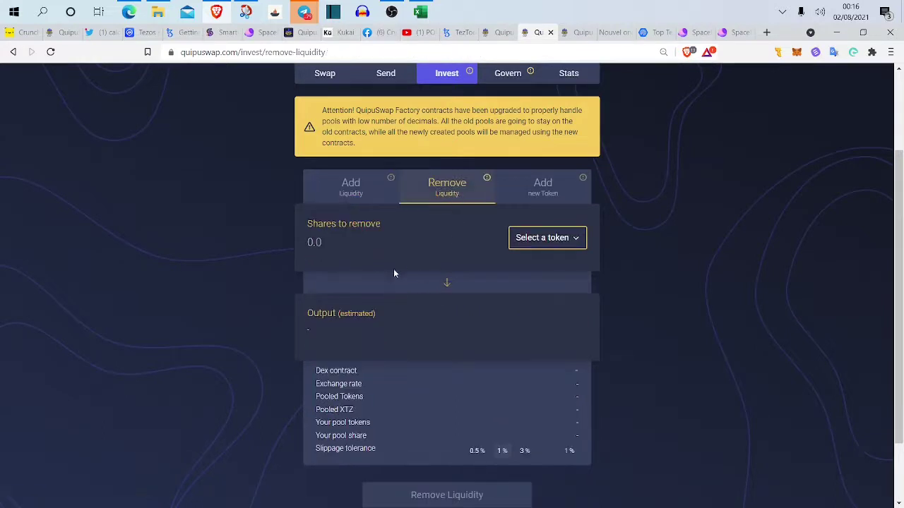
click(547, 247)
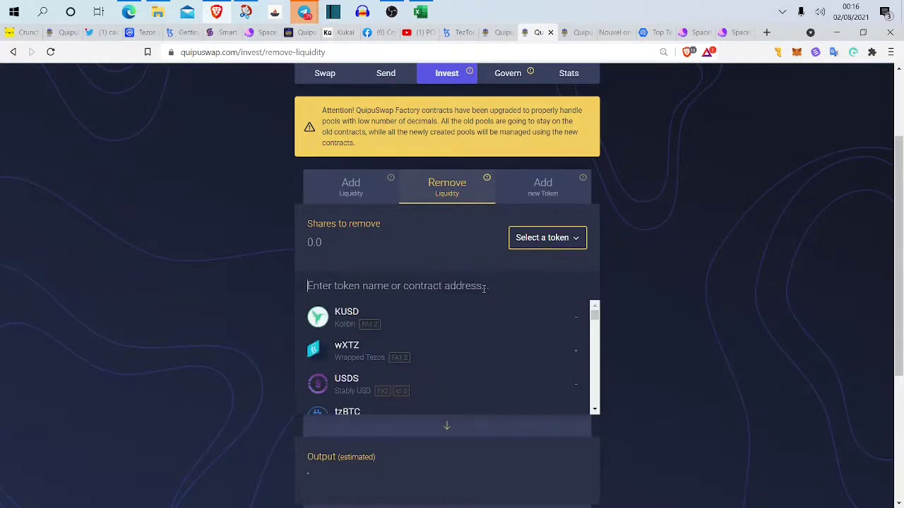
text(Fl)
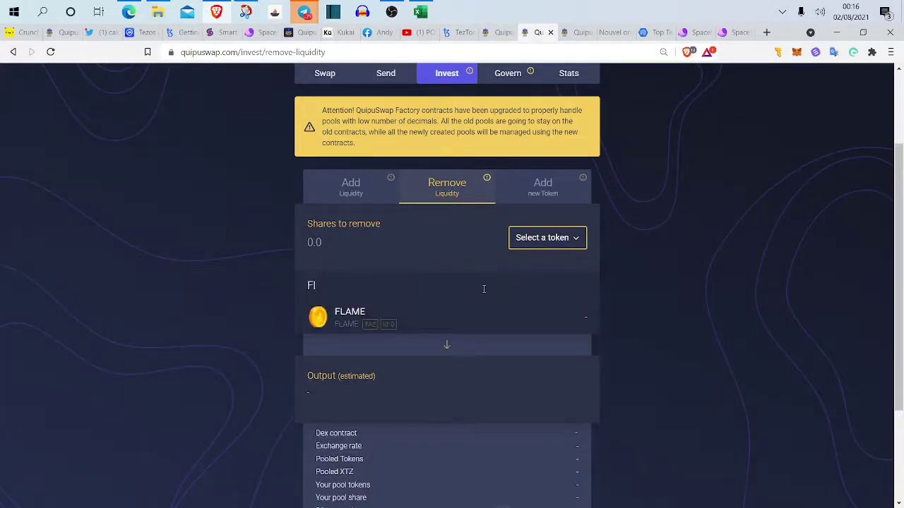
click(380, 324)
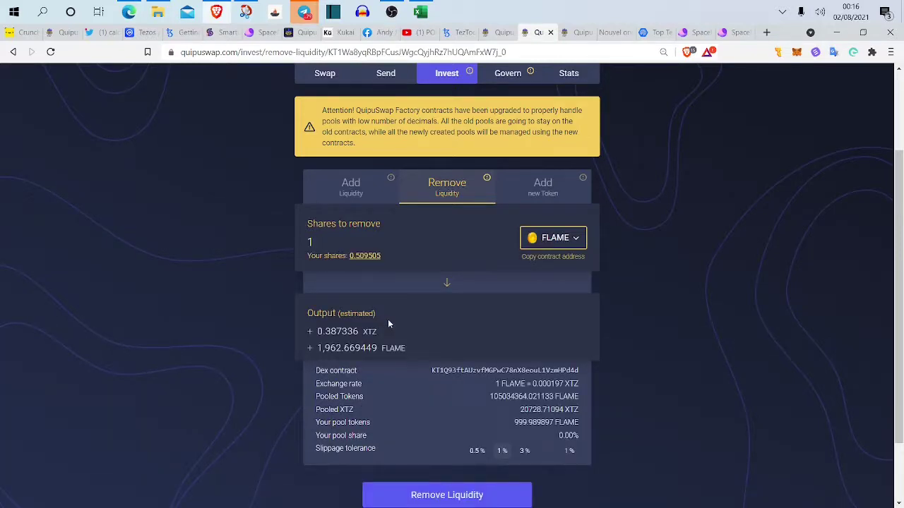
mouse_move(349, 257)
mouse_down()
mouse_move(377, 258)
mouse_move(362, 261)
mouse_up()
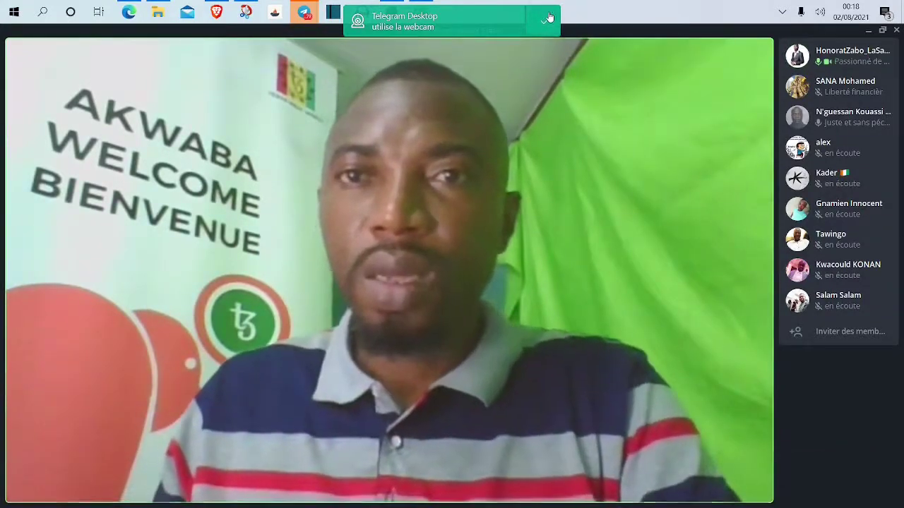
- Hide the webcam notification over the Telegram video call and switch back to QuipuSwap in the Brave browser
click(541, 26)
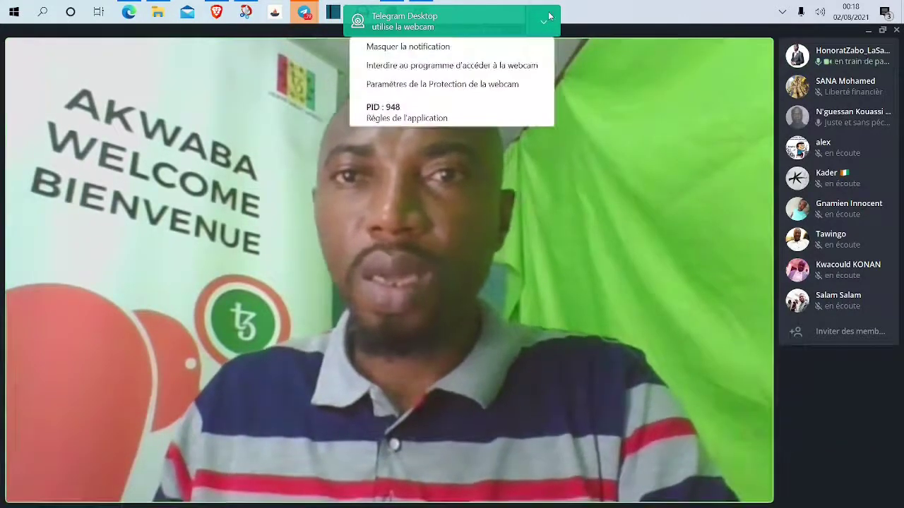
click(500, 50)
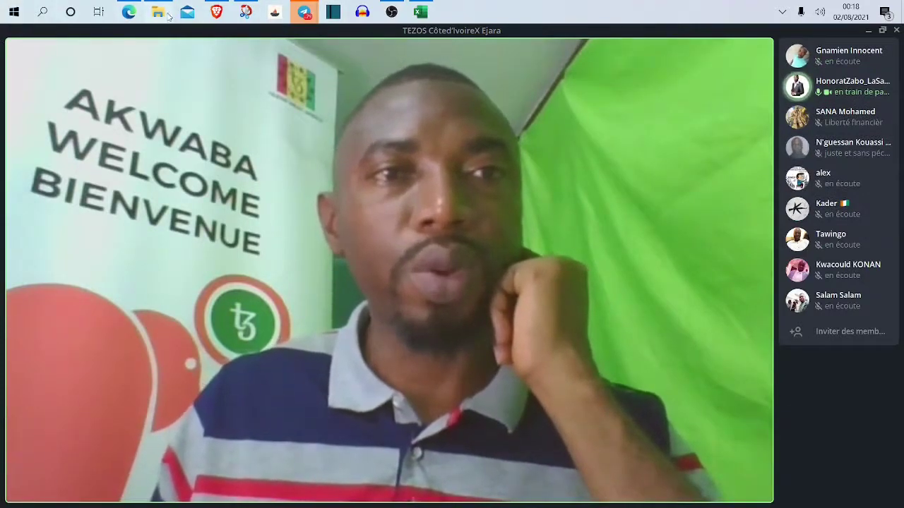
mouse_move(245, 11)
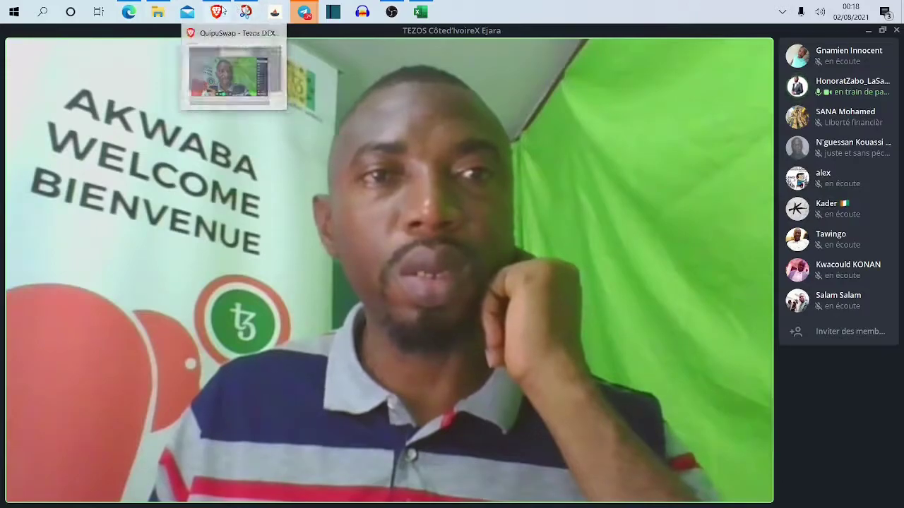
click(218, 11)
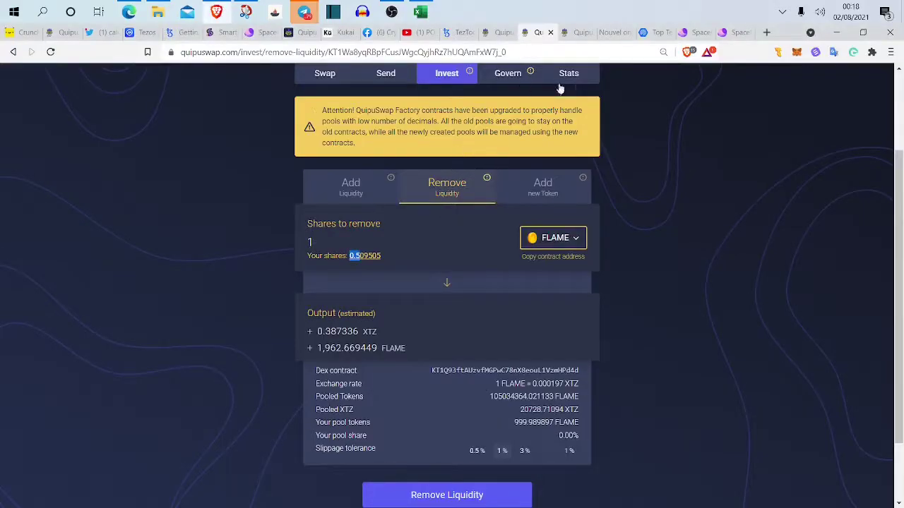
- Alternate between QuipuSwap's add liquidity and remove liquidity forms to compare what each one shows
click(454, 194)
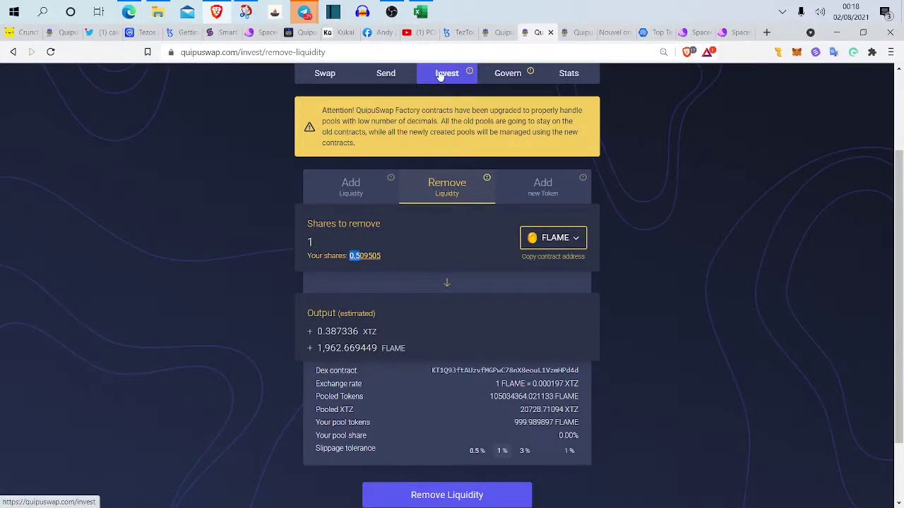
click(361, 192)
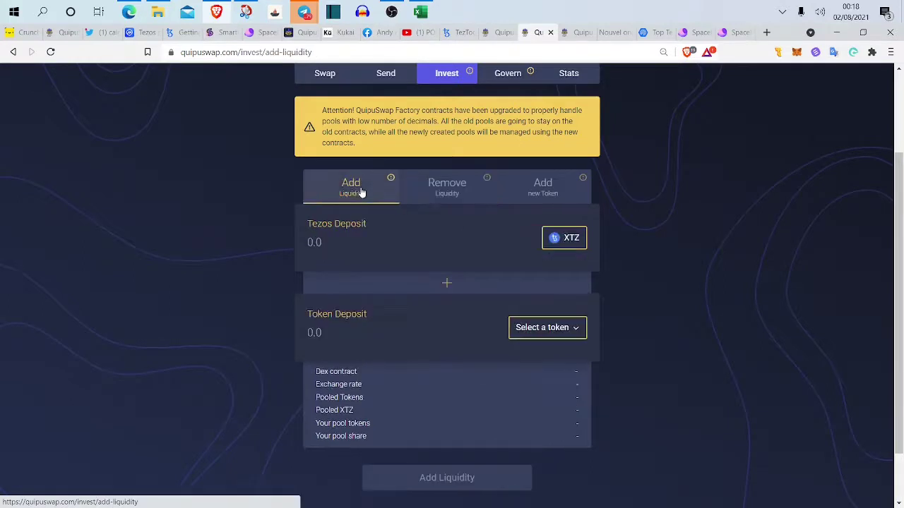
click(446, 188)
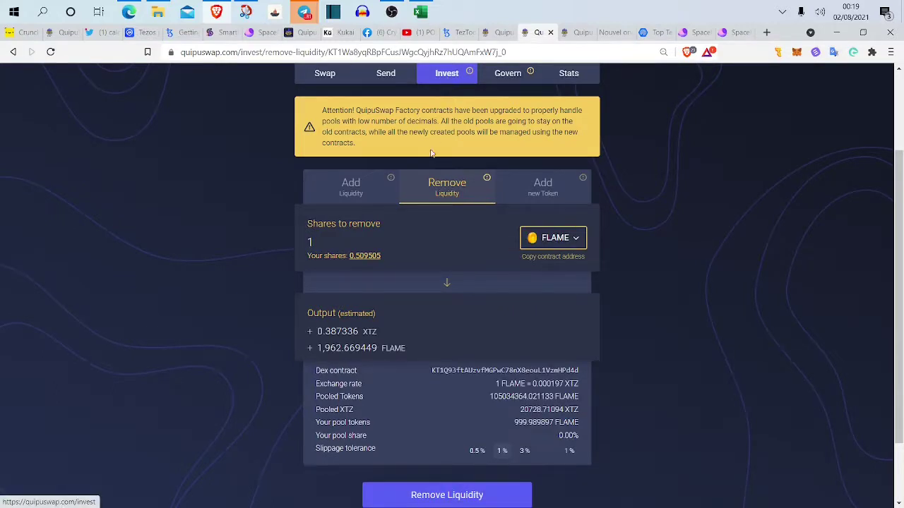
click(356, 196)
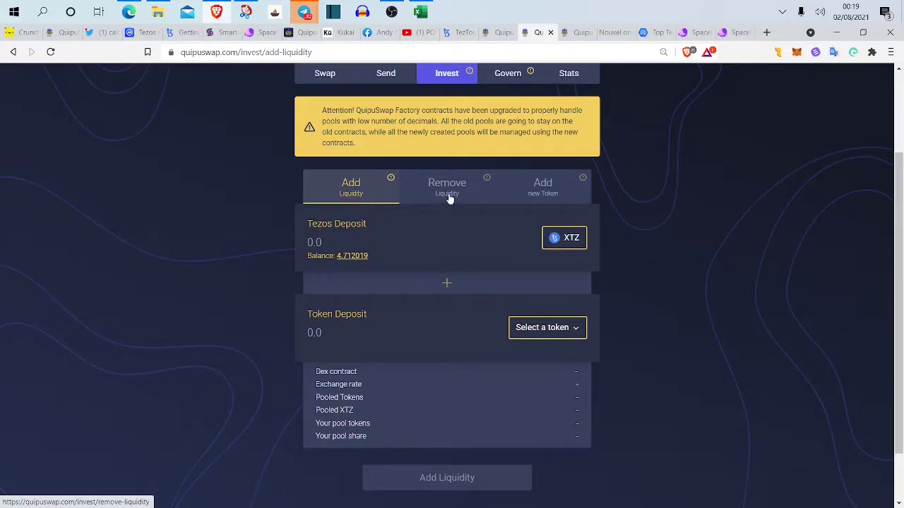
- Return to Crunchy's farms, open the staking dialog of the XTZ/HERA farm and highlight the available LP token balance
click(27, 33)
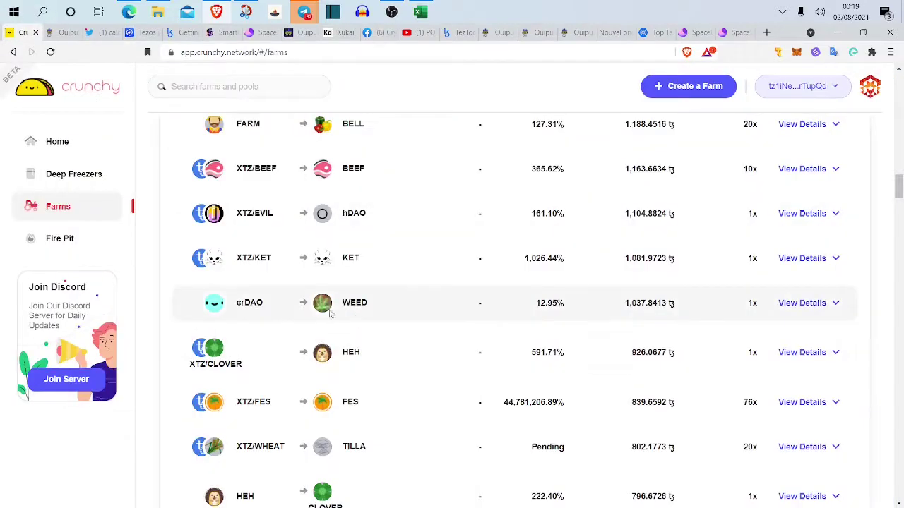
scroll(357, 319, up, 2)
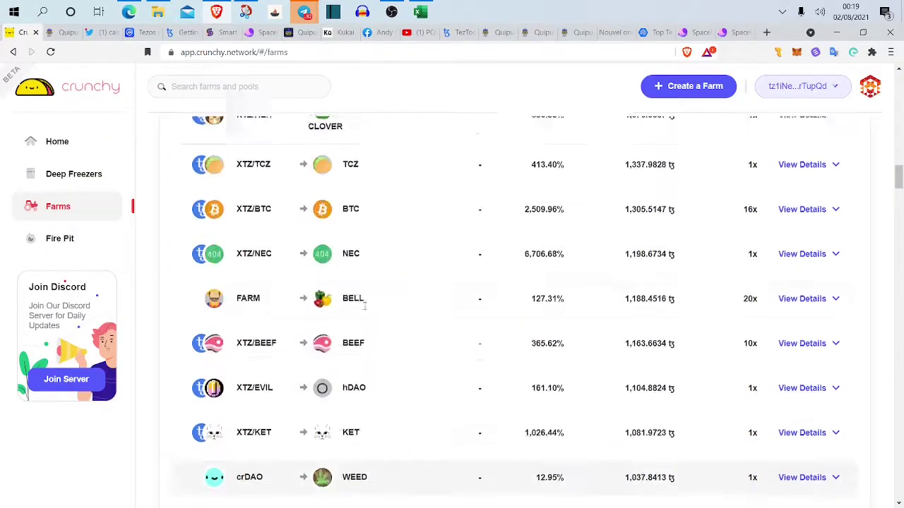
scroll(403, 360, up, 1)
scroll(396, 352, up, 15)
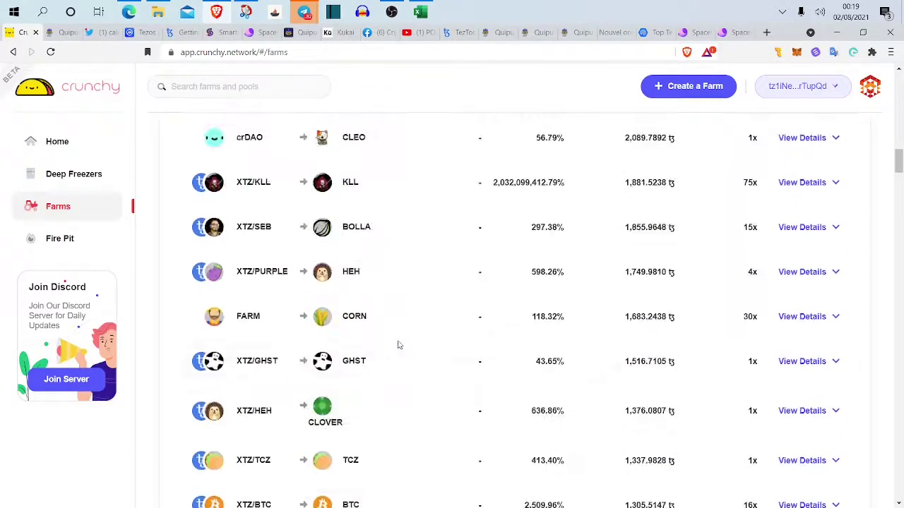
scroll(404, 344, down, 2)
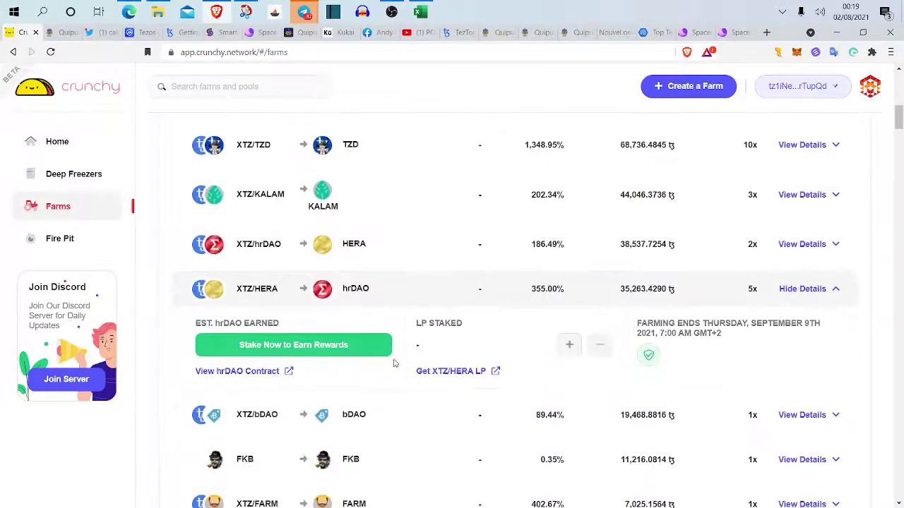
click(317, 346)
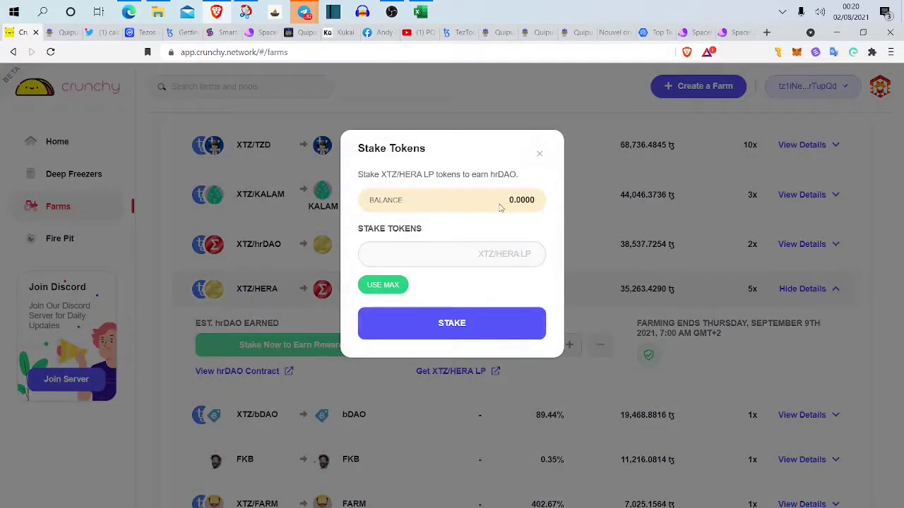
drag(523, 202, 499, 208)
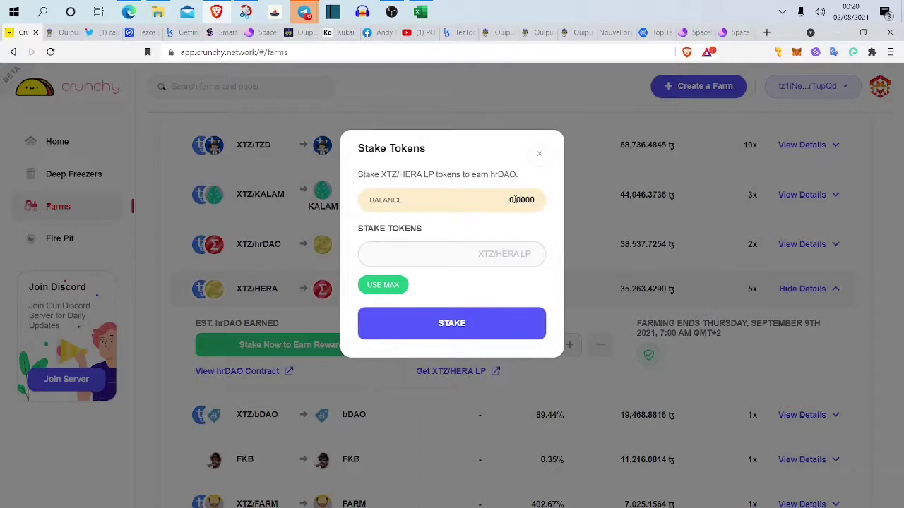
drag(515, 201, 505, 202)
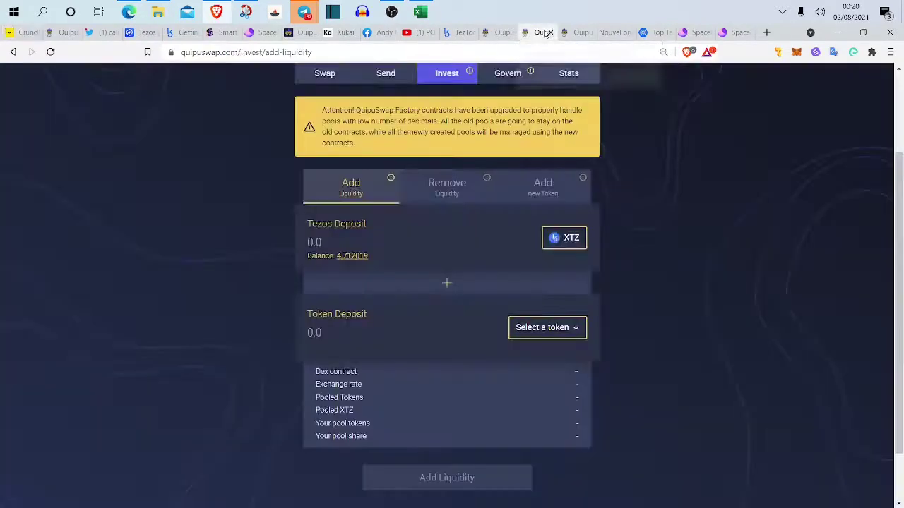
- Recheck the FLAME shares on QuipuSwap's remove liquidity page and view the FLAME LP – FLAME farm on Space Farm
click(541, 33)
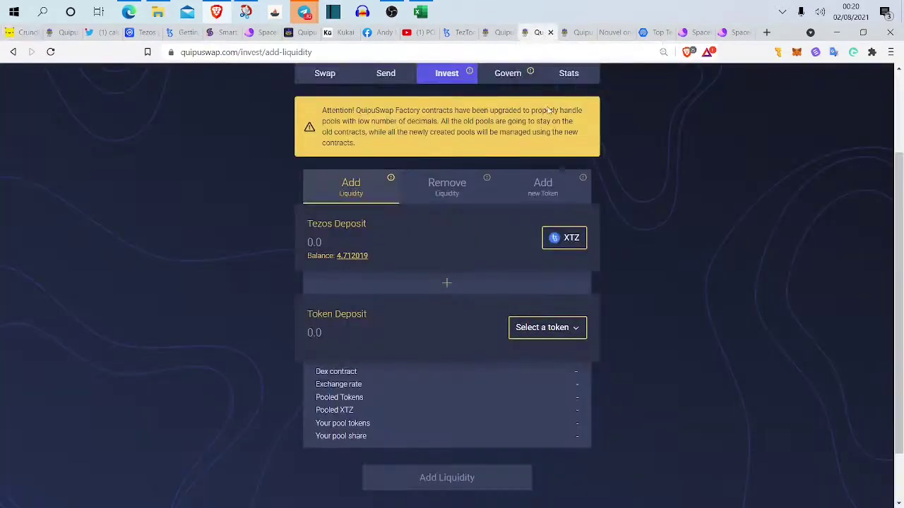
key(ctrl+shift+Tab)
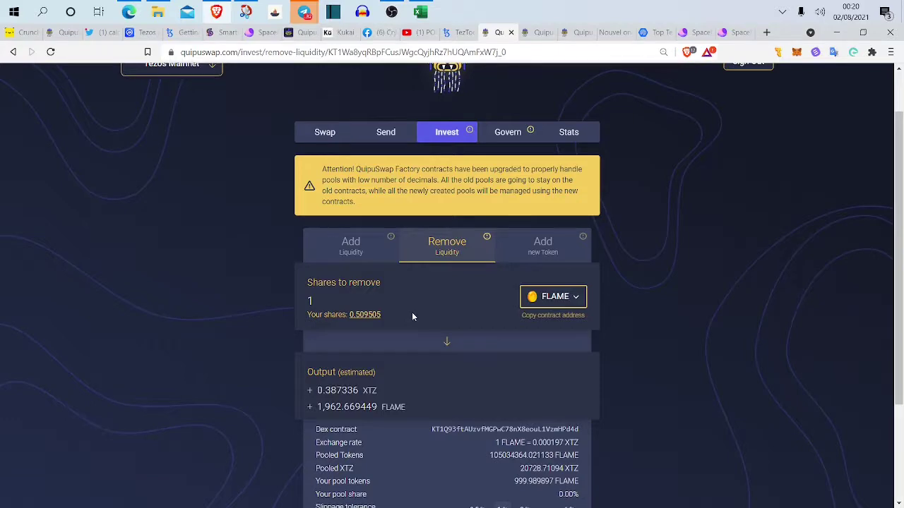
click(696, 35)
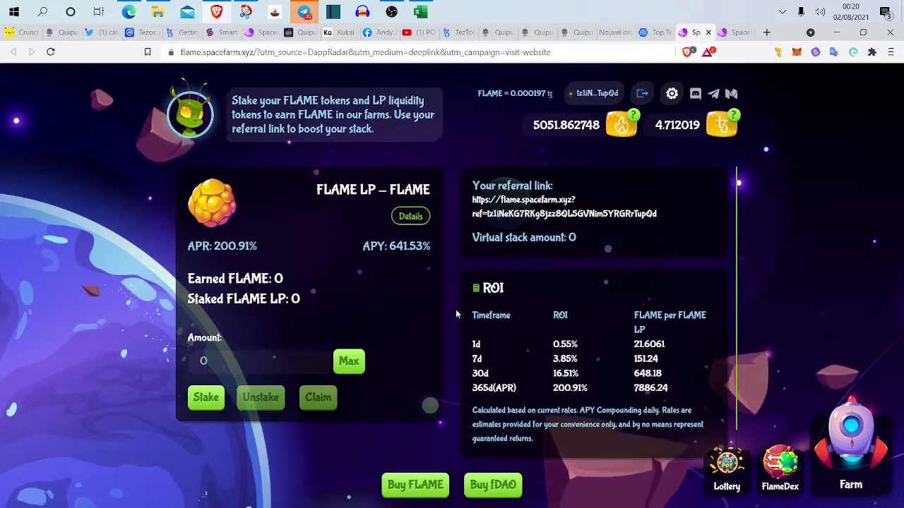
- On Space Farm's FLAME – FLAME farm, highlight the earned and staked FLAME and set the staking amount to 1000
key(ctrl+Tab)
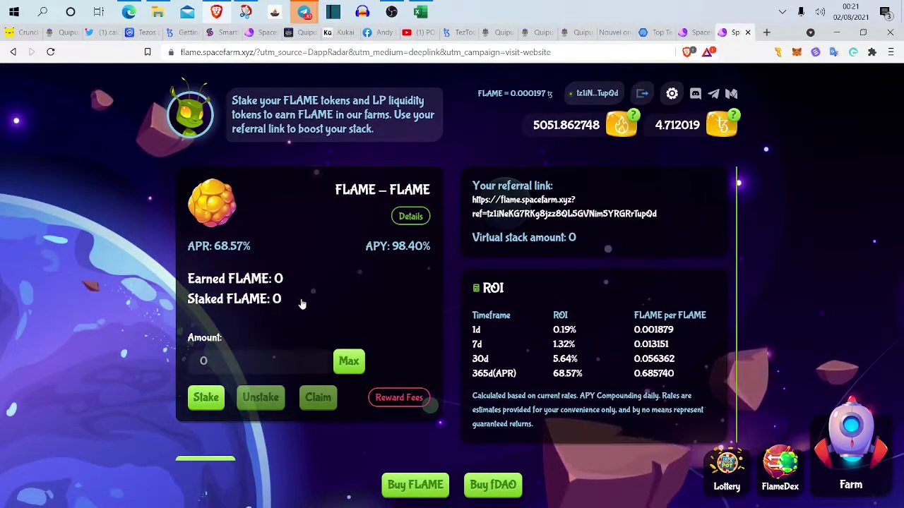
drag(284, 303, 186, 277)
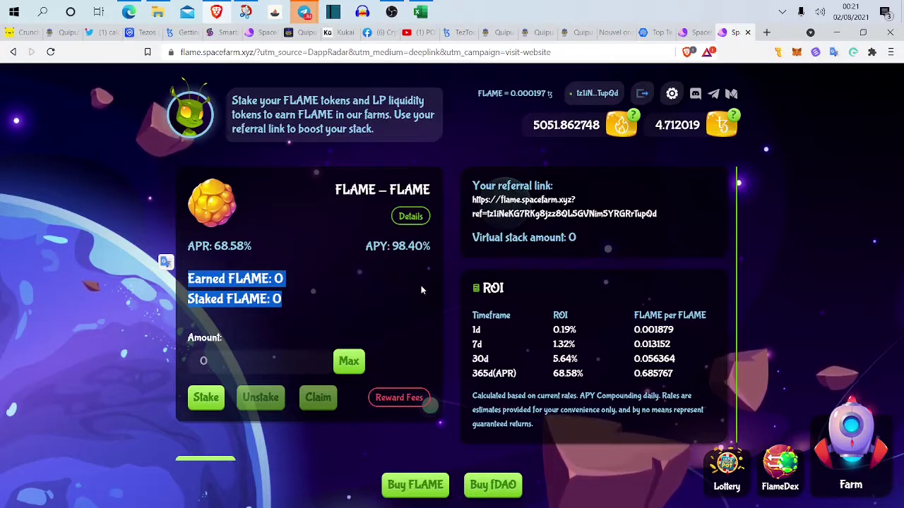
click(282, 335)
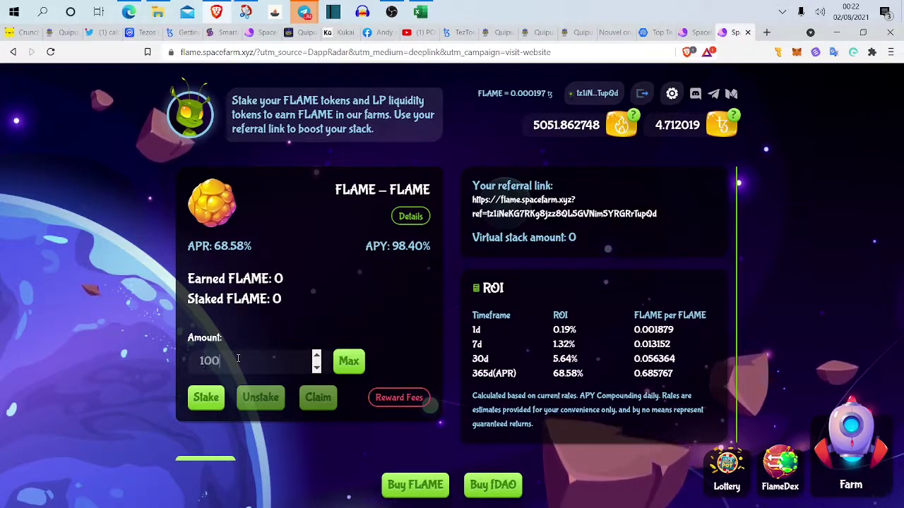
text(0)
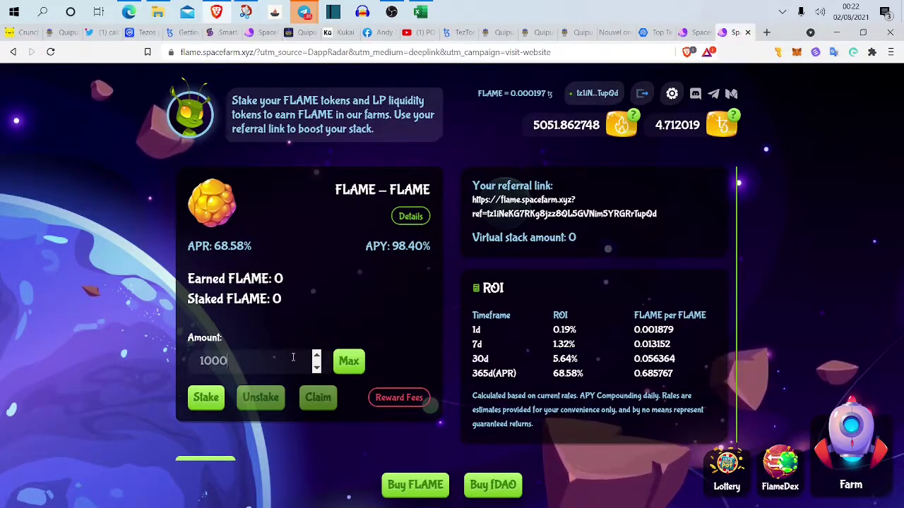
- Stake the 1000 FLAME in Space Farm's FLAME – FLAME farm, approve the operation in Temple Wallet and dismiss the repeated confirmation request
click(210, 405)
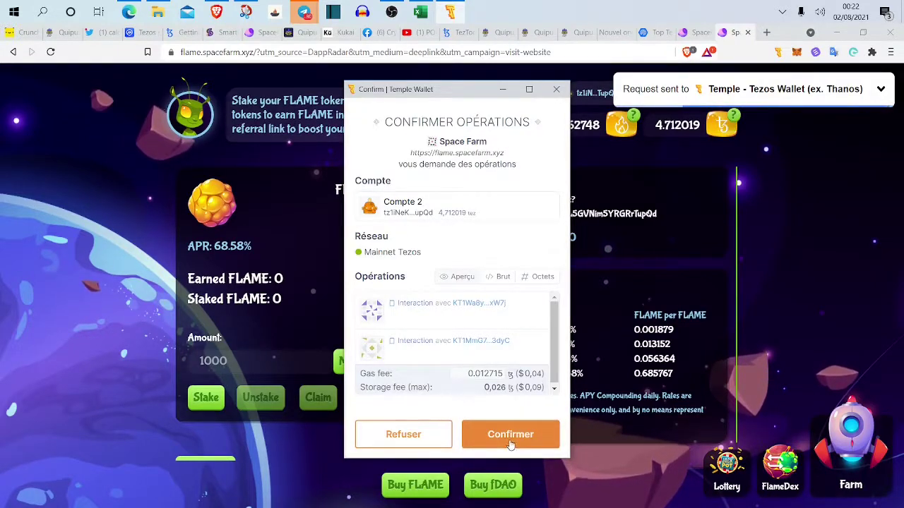
click(507, 439)
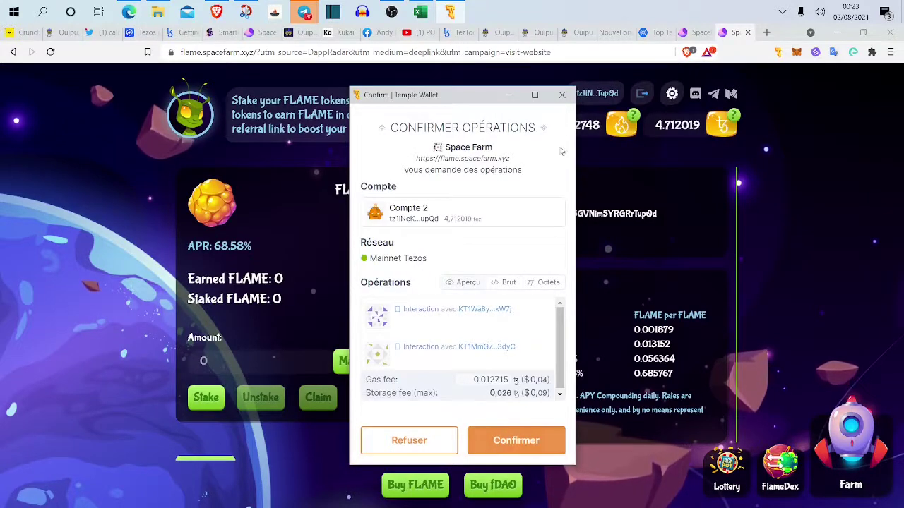
click(563, 95)
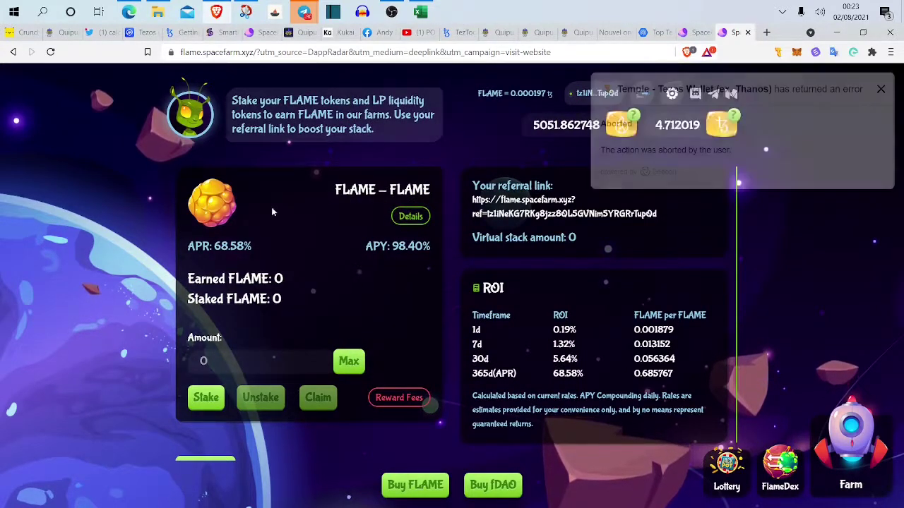
- Return to Space Farm's farm list and review the recent transactions in Temple Wallet's activity history
click(109, 97)
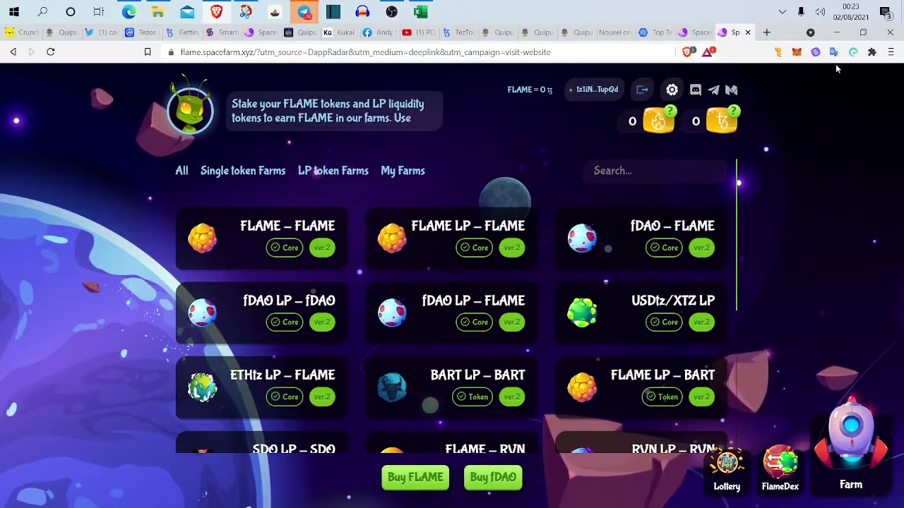
click(778, 53)
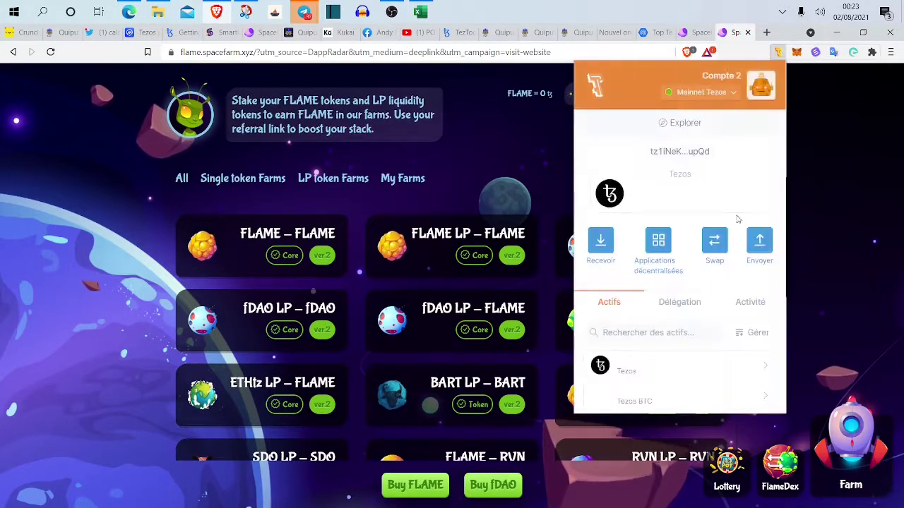
click(741, 308)
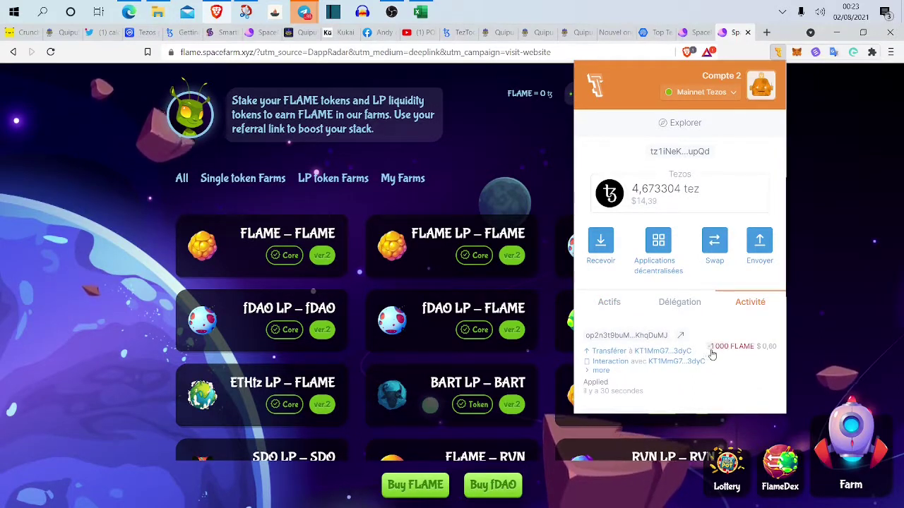
scroll(776, 356, down, 2)
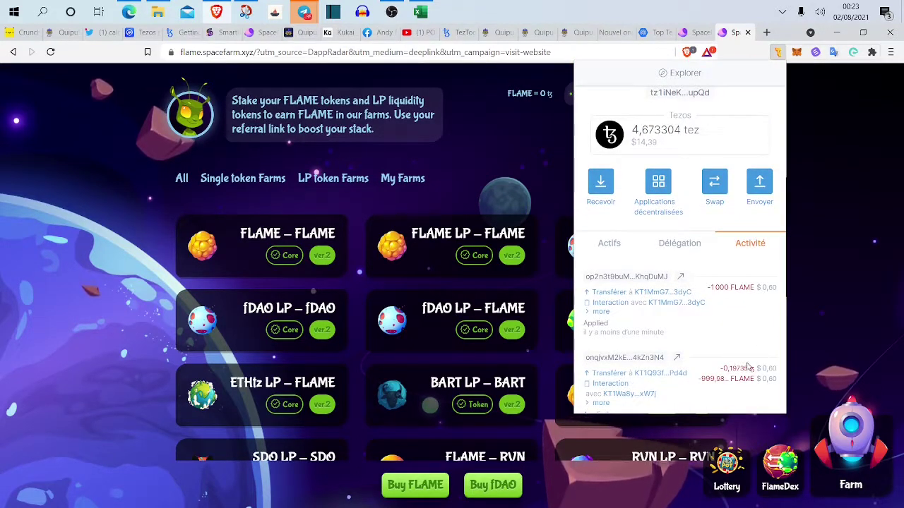
scroll(735, 373, down, 2)
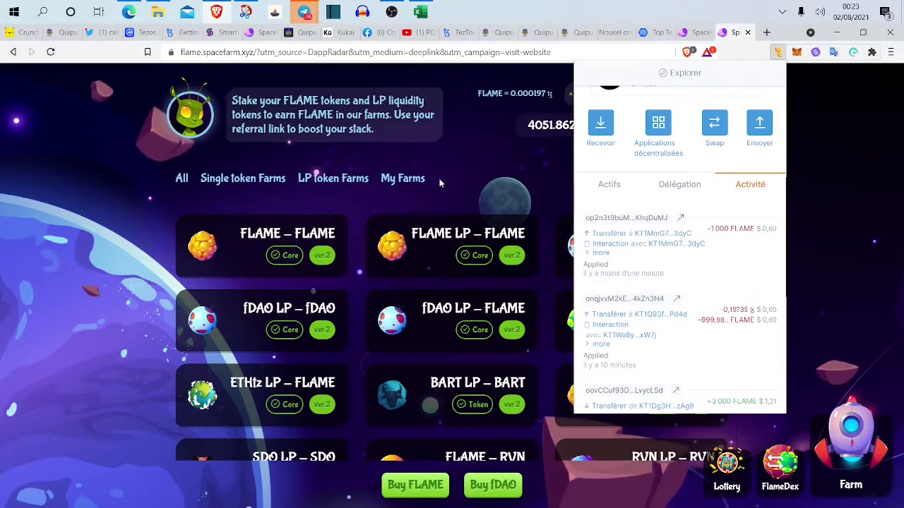
- Reopen the FLAME – FLAME farm, highlight its staked FLAME amount and switch to the Telegram group call
click(456, 157)
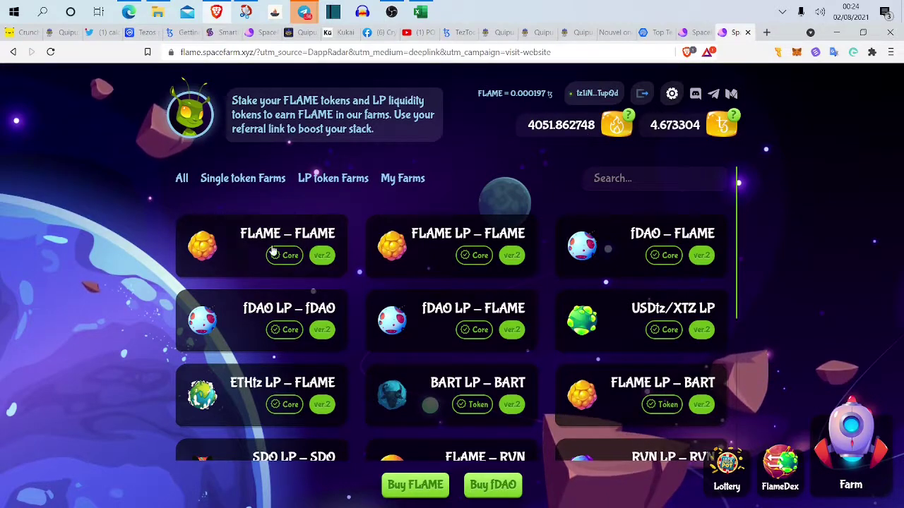
click(243, 253)
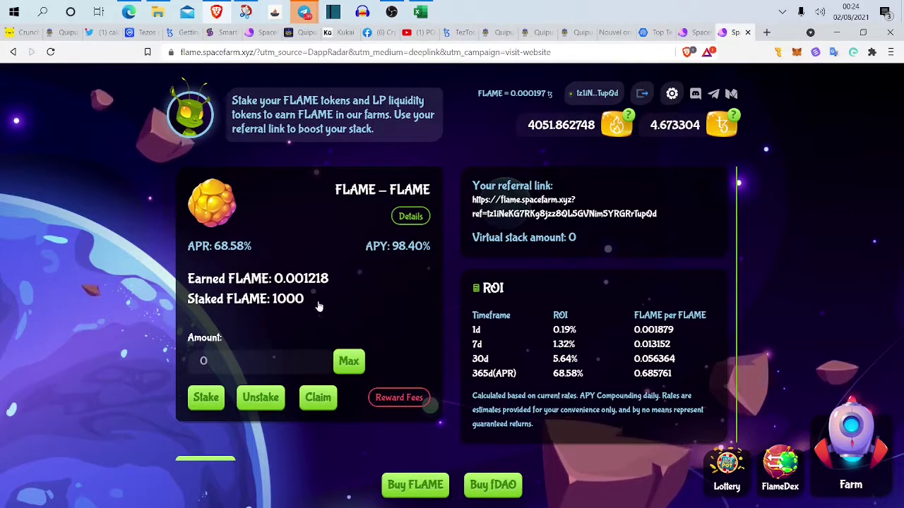
drag(312, 306, 269, 312)
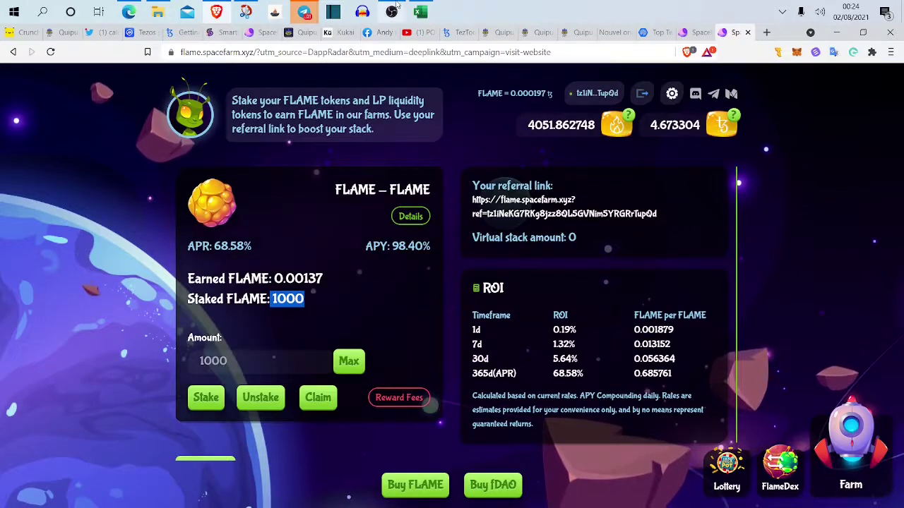
click(305, 12)
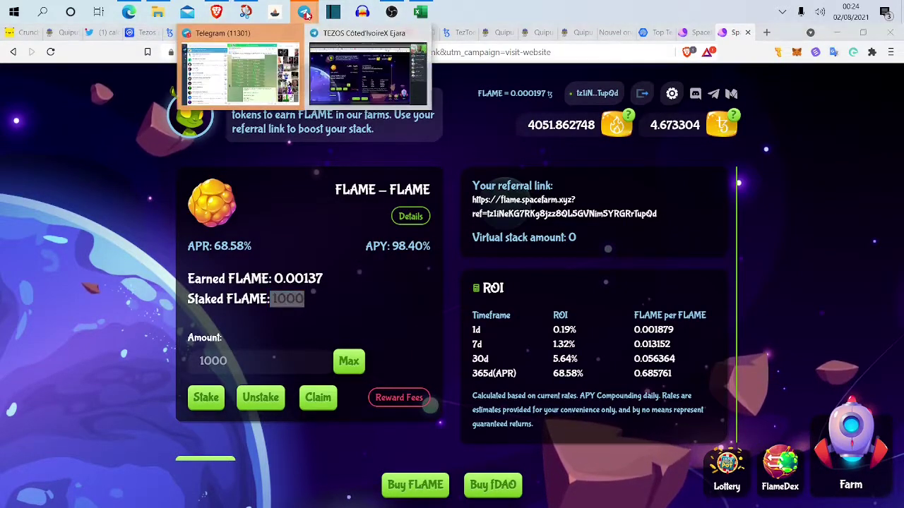
click(342, 49)
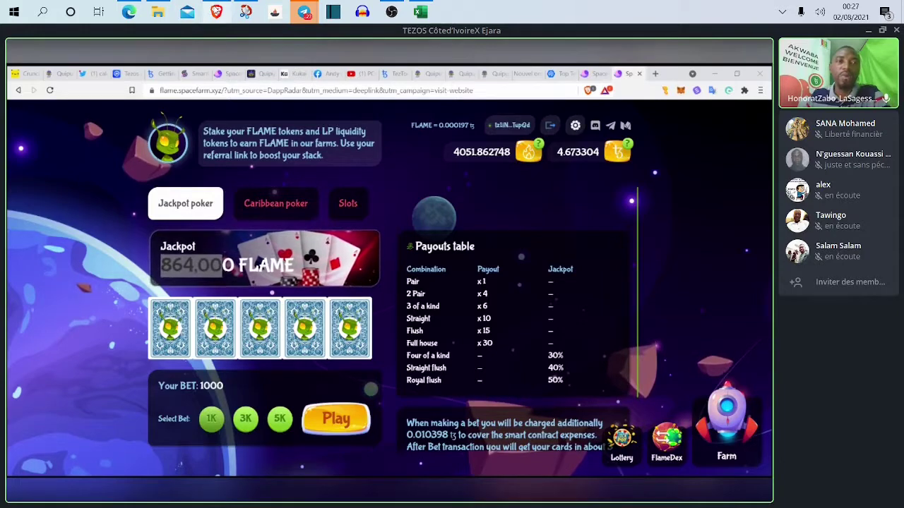
- Back in Space Farm, open the FLAME LP – FLAME farm and set its staking amount to 0.5
key(alt+Tab)
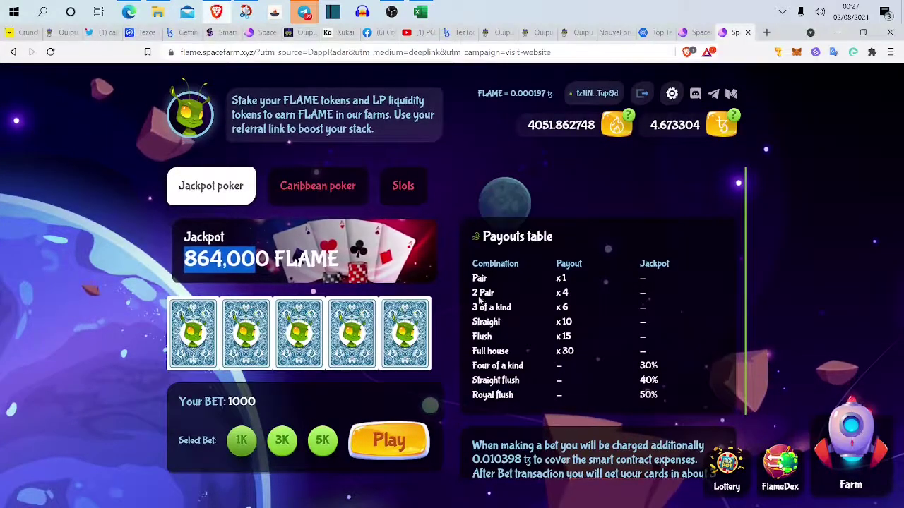
click(850, 427)
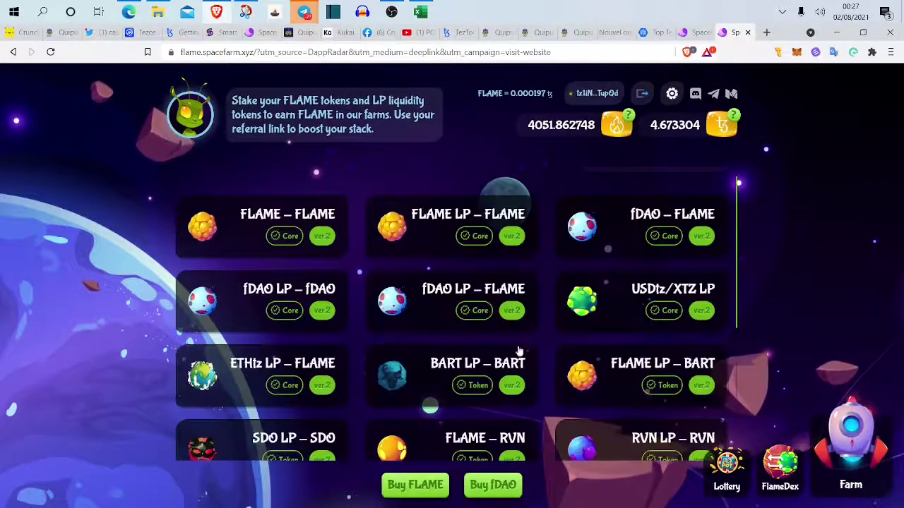
click(428, 236)
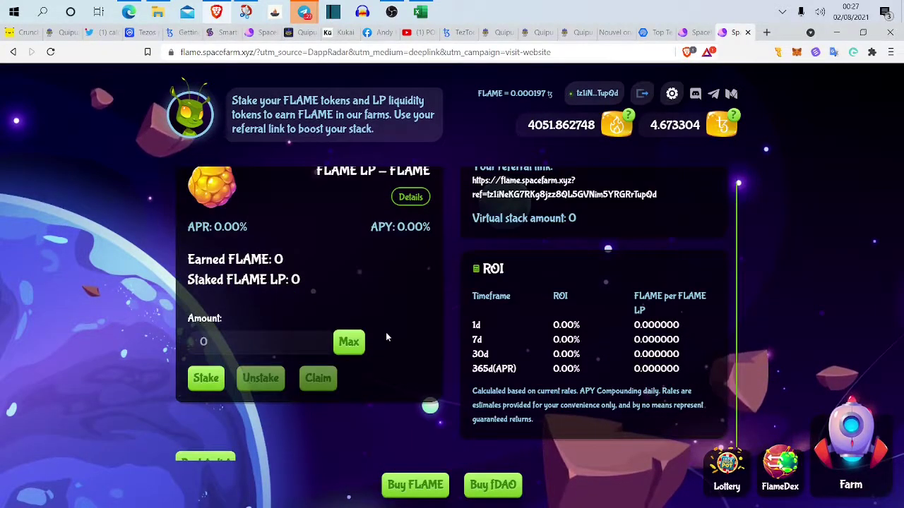
click(250, 342)
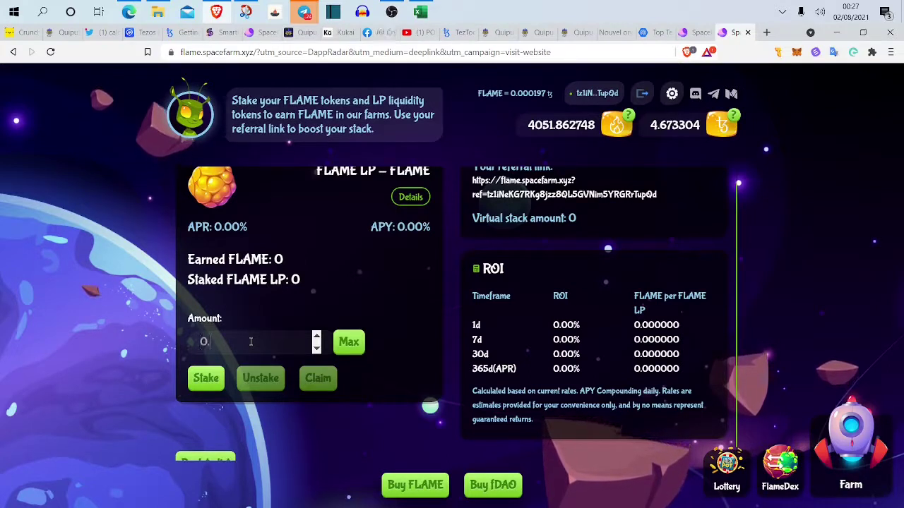
text(.5)
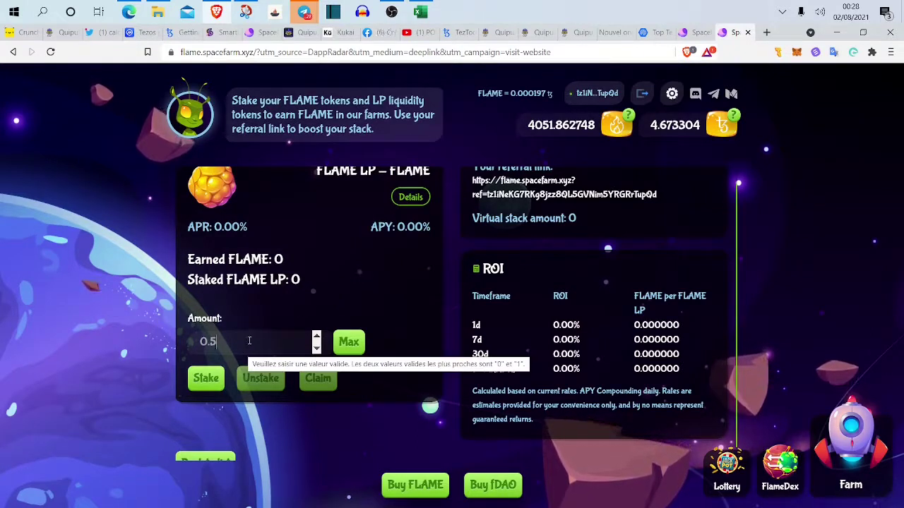
- On QuipuSwap's add liquidity form, pair XTZ with the FLAME token and set the Tezos deposit to 1
click(543, 33)
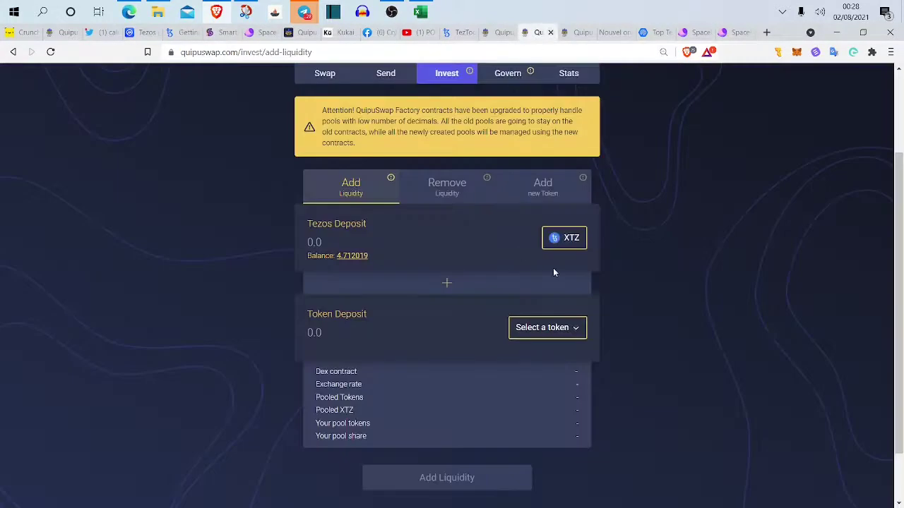
click(556, 337)
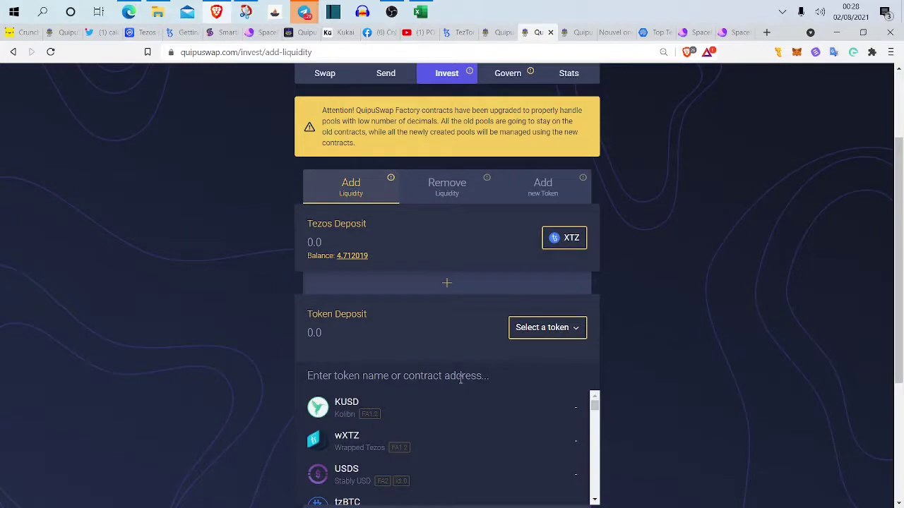
text(FLA)
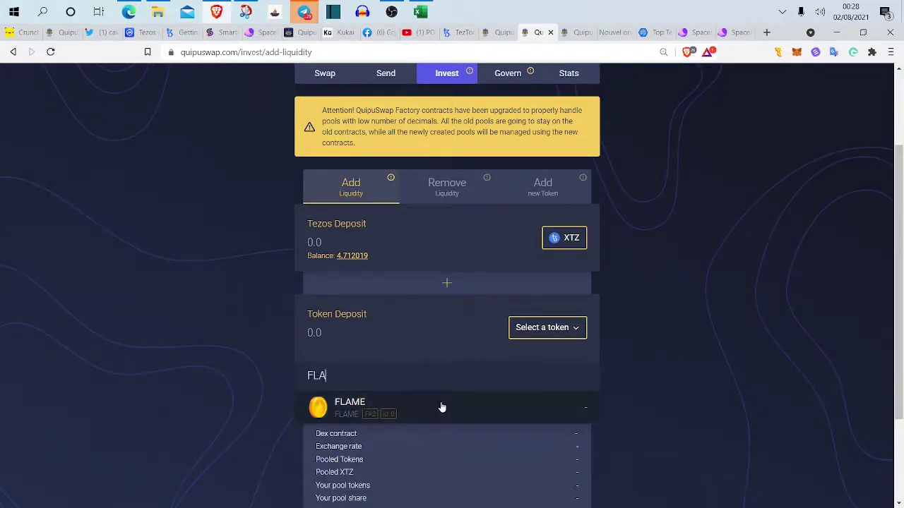
click(442, 402)
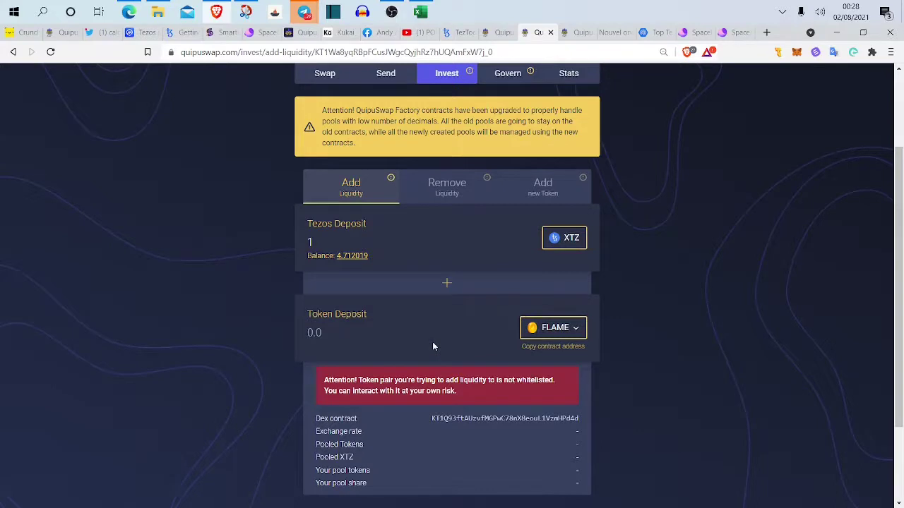
scroll(437, 346, down, 1)
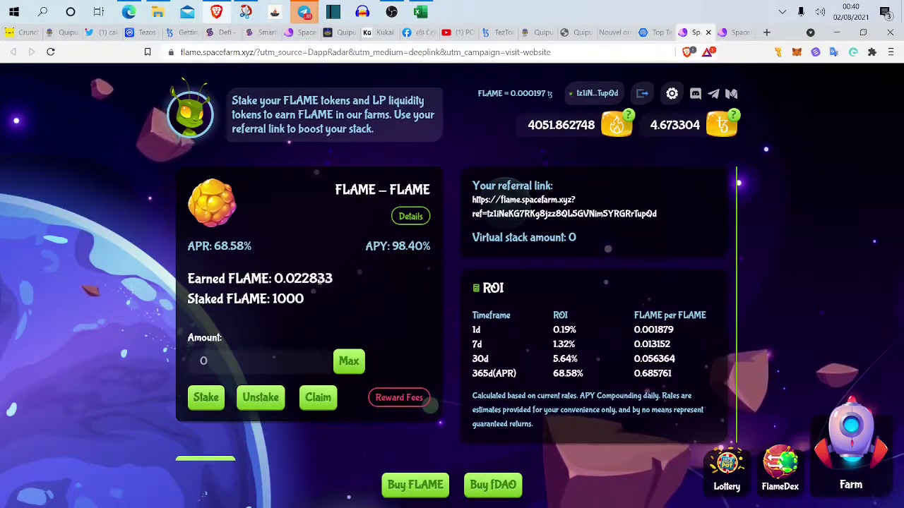
- On Space Farm's FLAME – FLAME farm, highlight the earned FLAME and wallet balance, and fill the amount with the staked 1000
drag(331, 279, 275, 280)
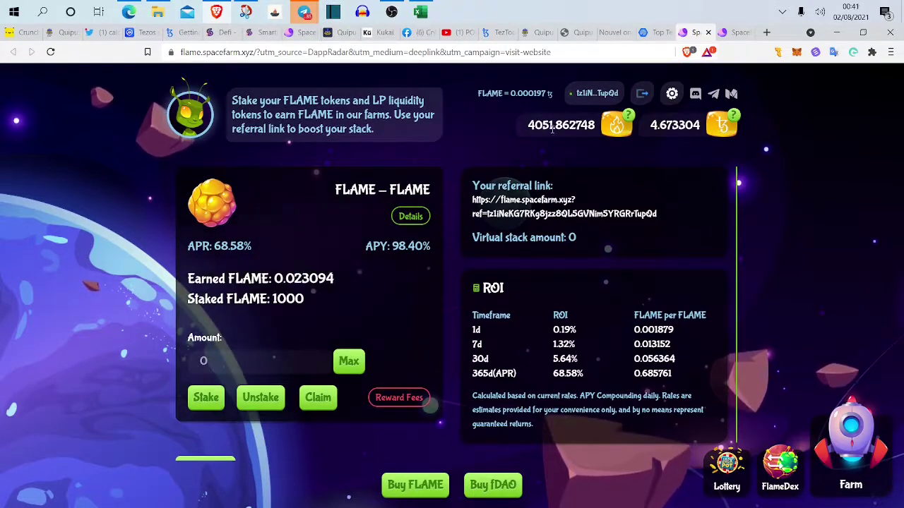
drag(529, 125, 563, 125)
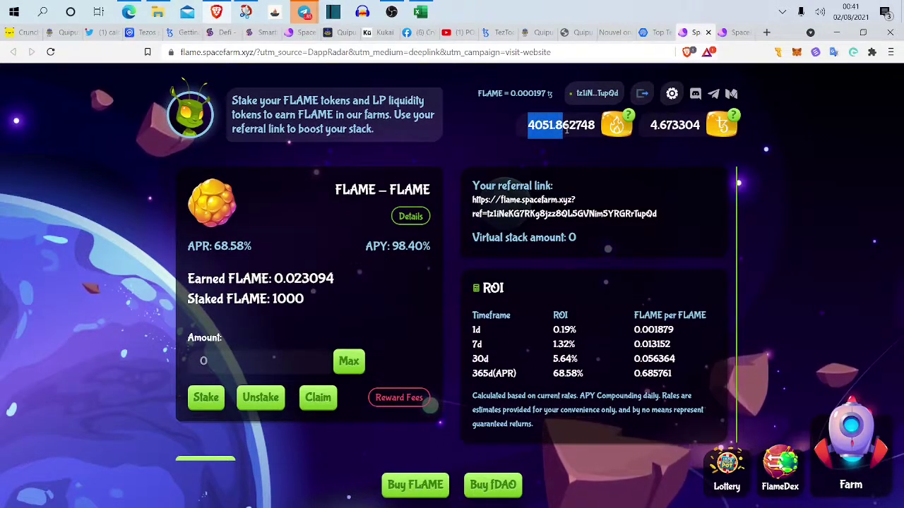
click(245, 366)
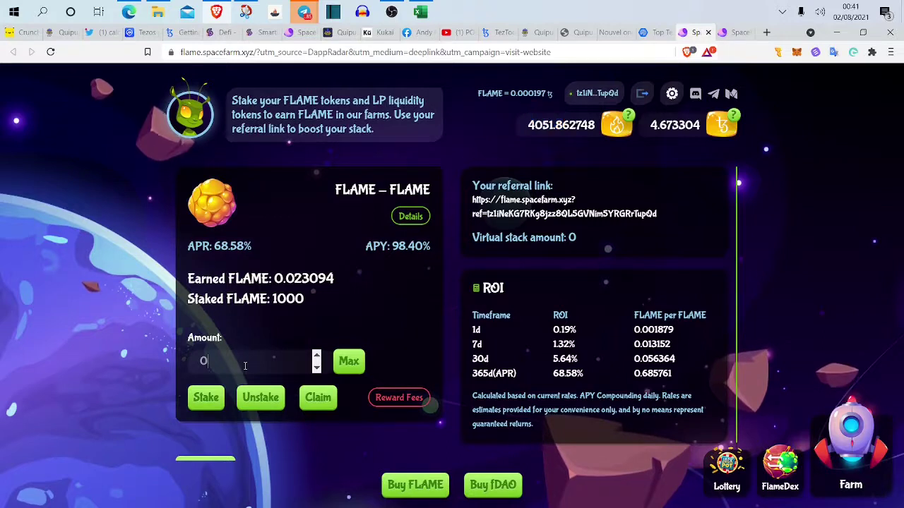
double_click(203, 361)
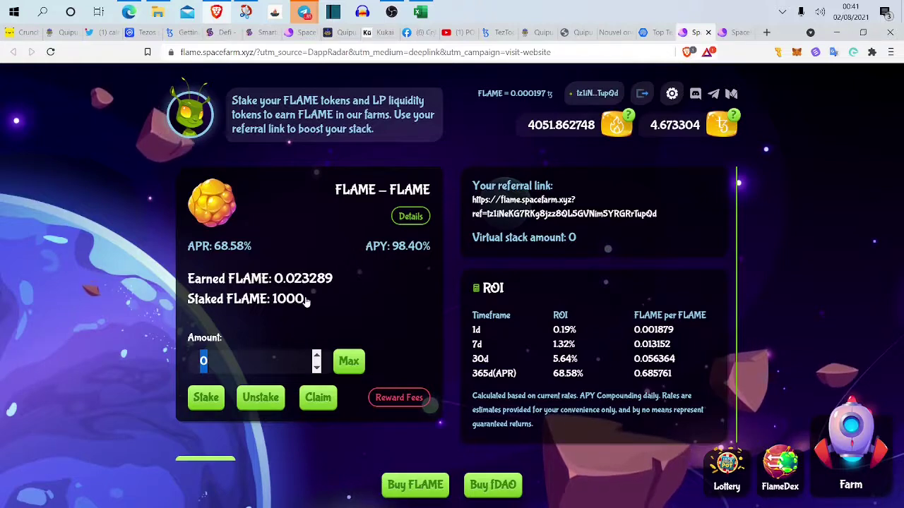
drag(304, 299, 273, 300)
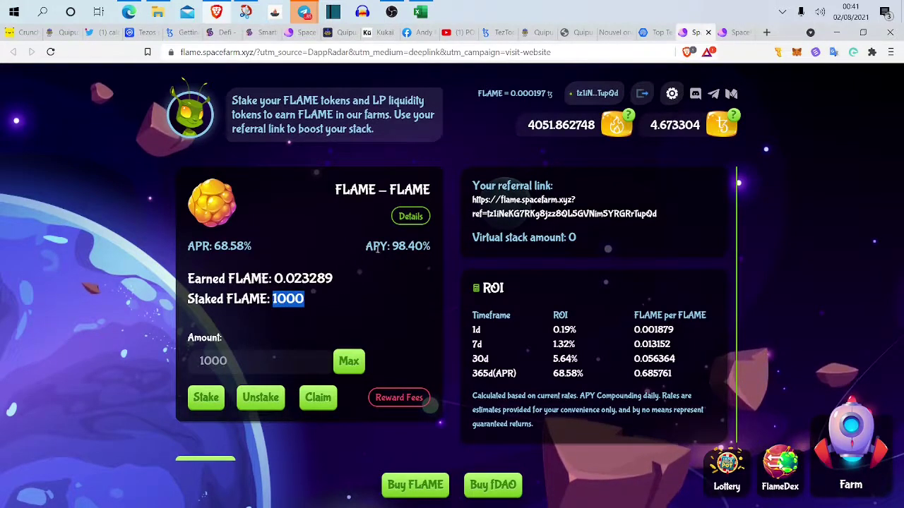
key(alt+Tab)
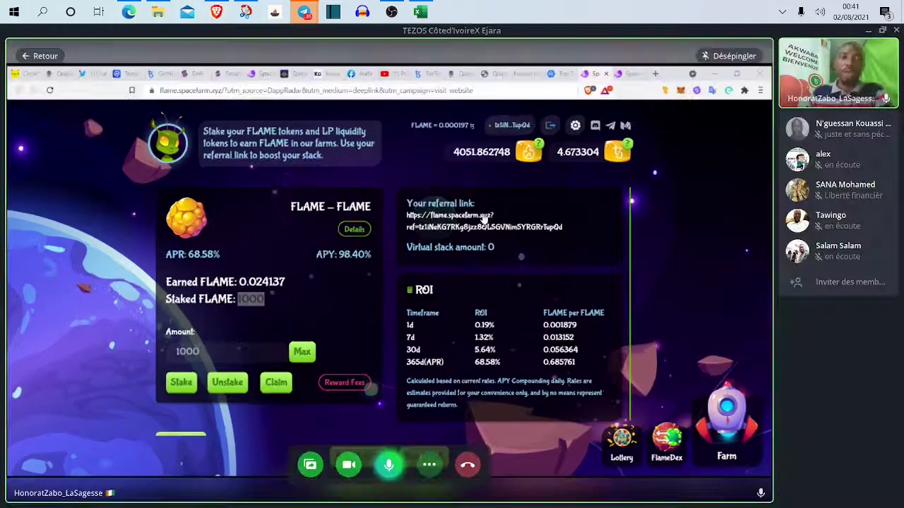